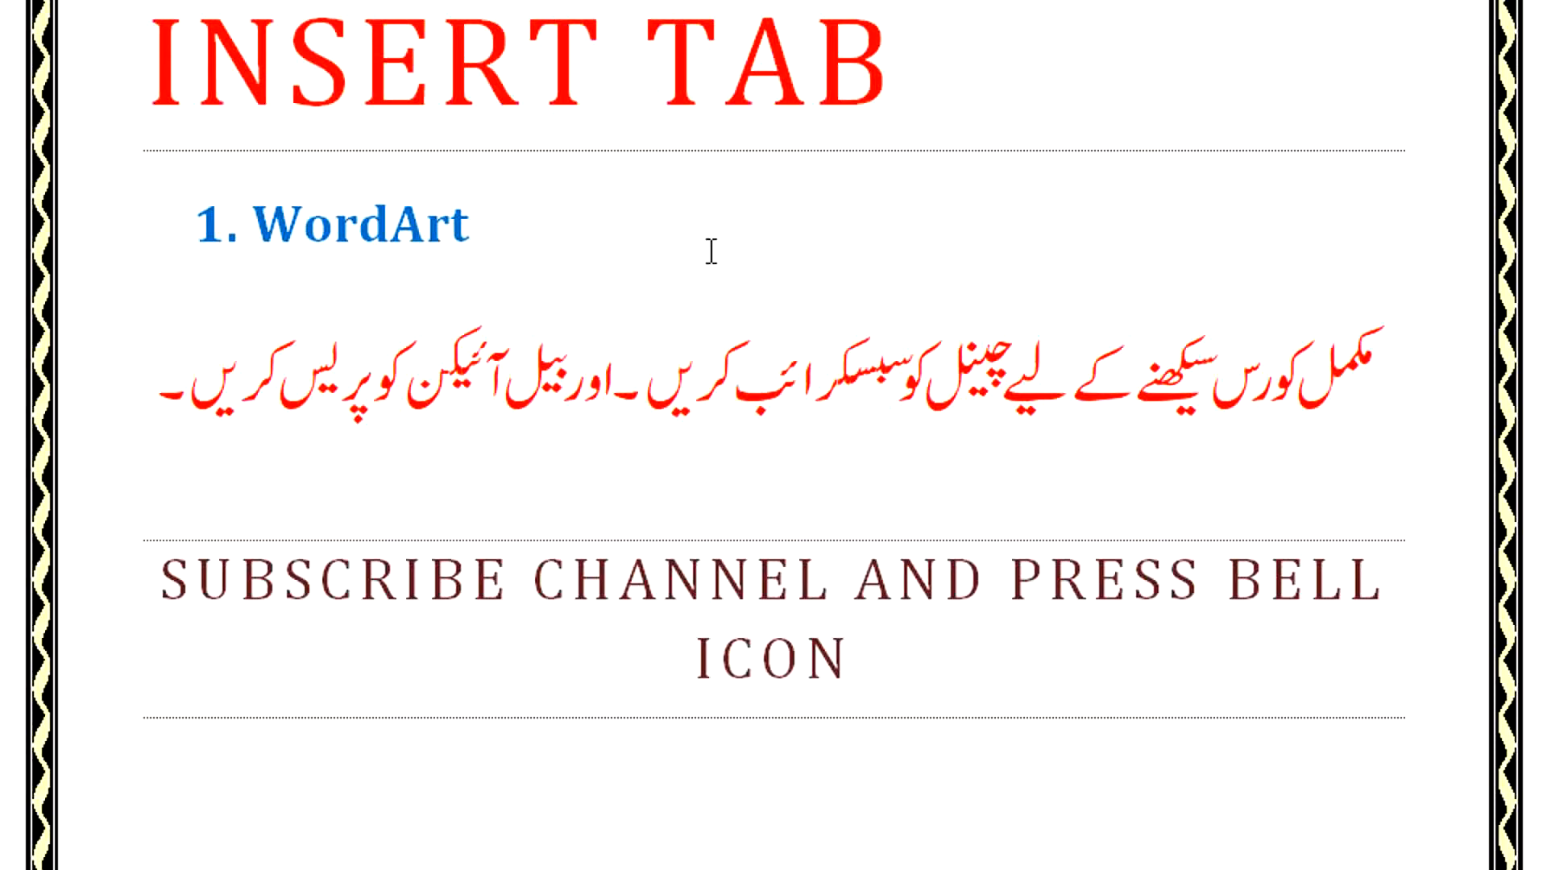
# - Insert a WordArt on the blank second page using the rainbow-coloured style with a slanted grey shadow
pyautogui.scroll(-10, 712, 251)
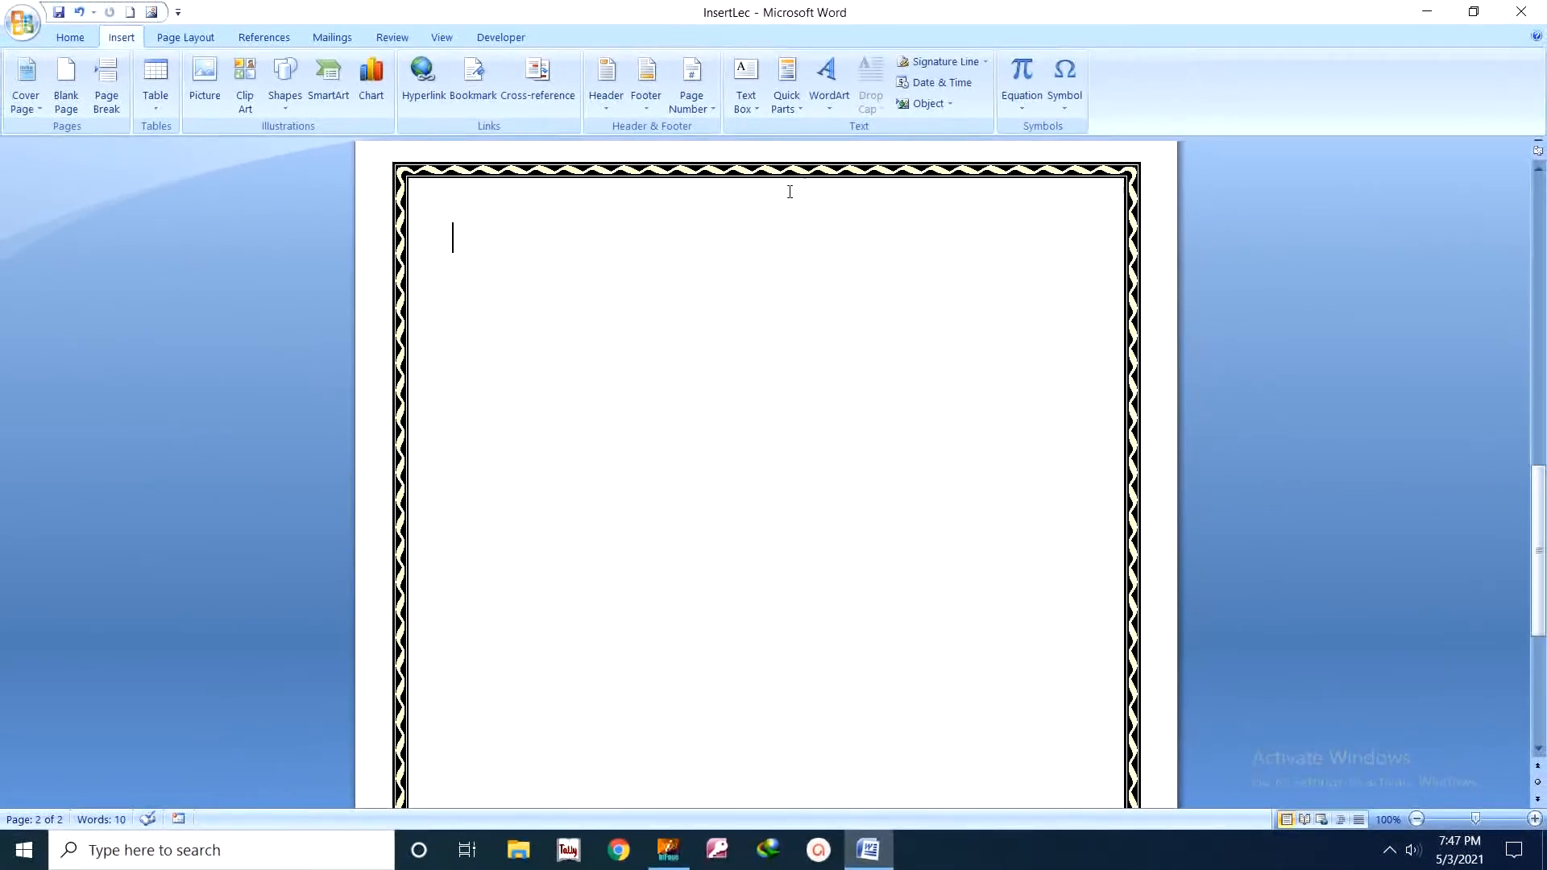
pyautogui.click(834, 113)
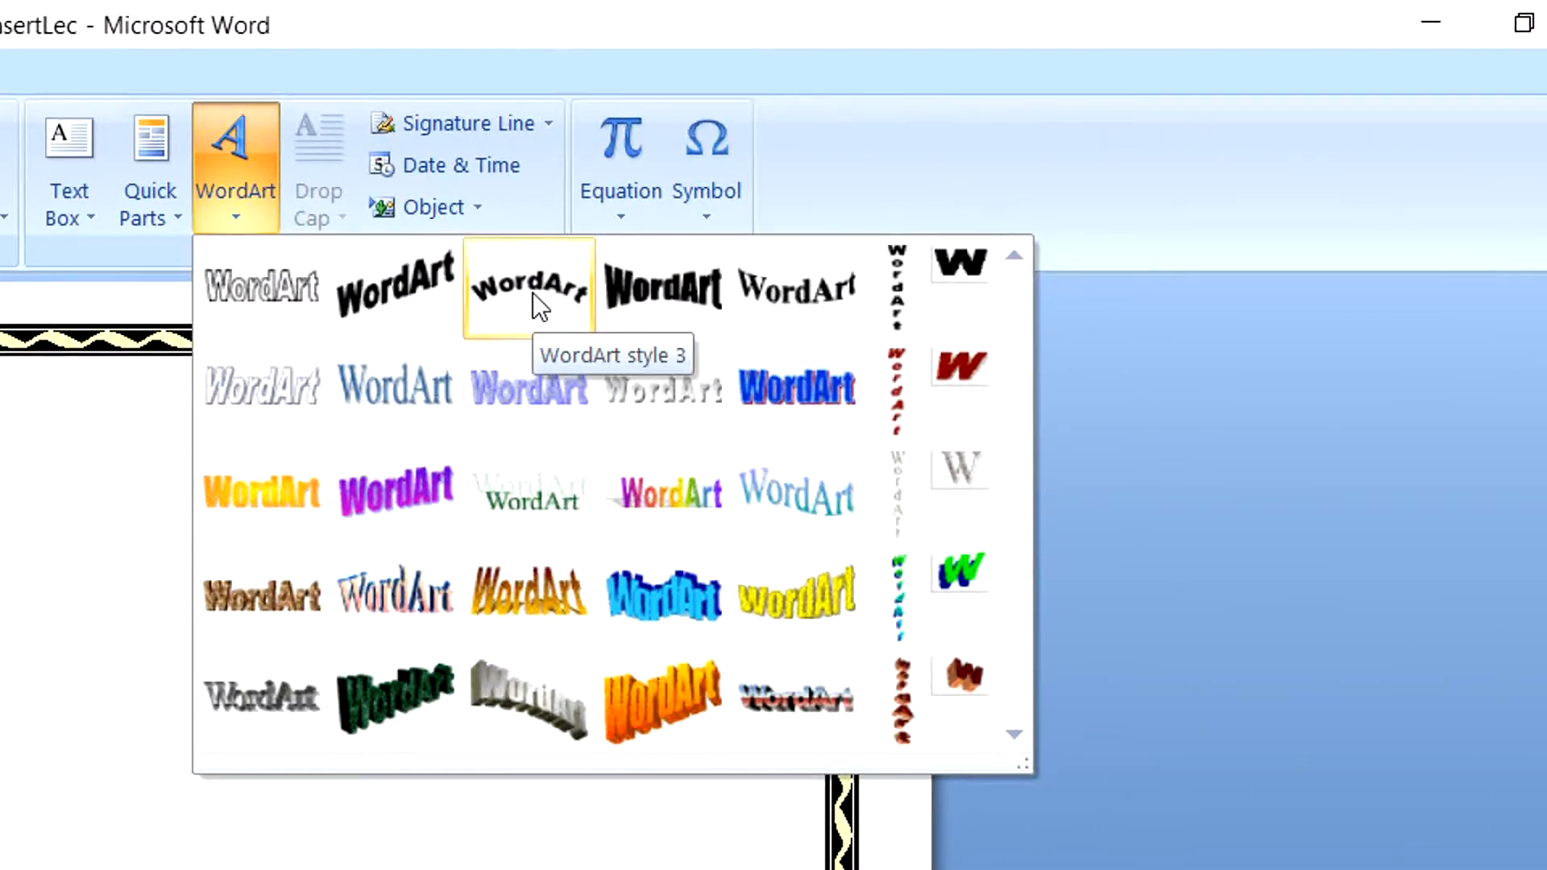
pyautogui.click(646, 528)
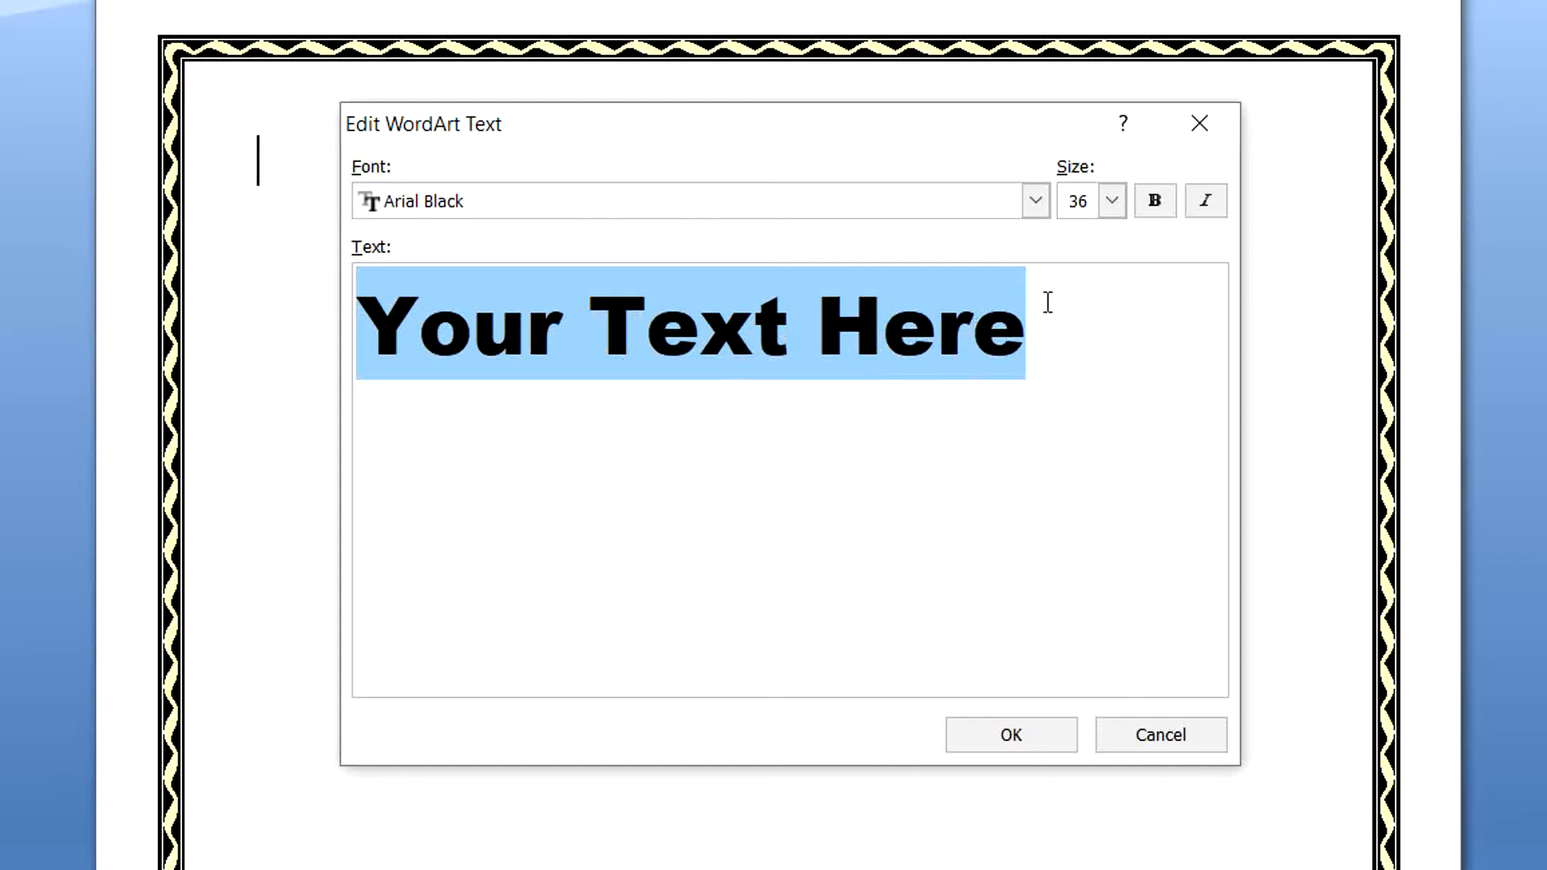
# - Examine the fonts and sizes available for the WordArt text
pyautogui.click(1035, 201)
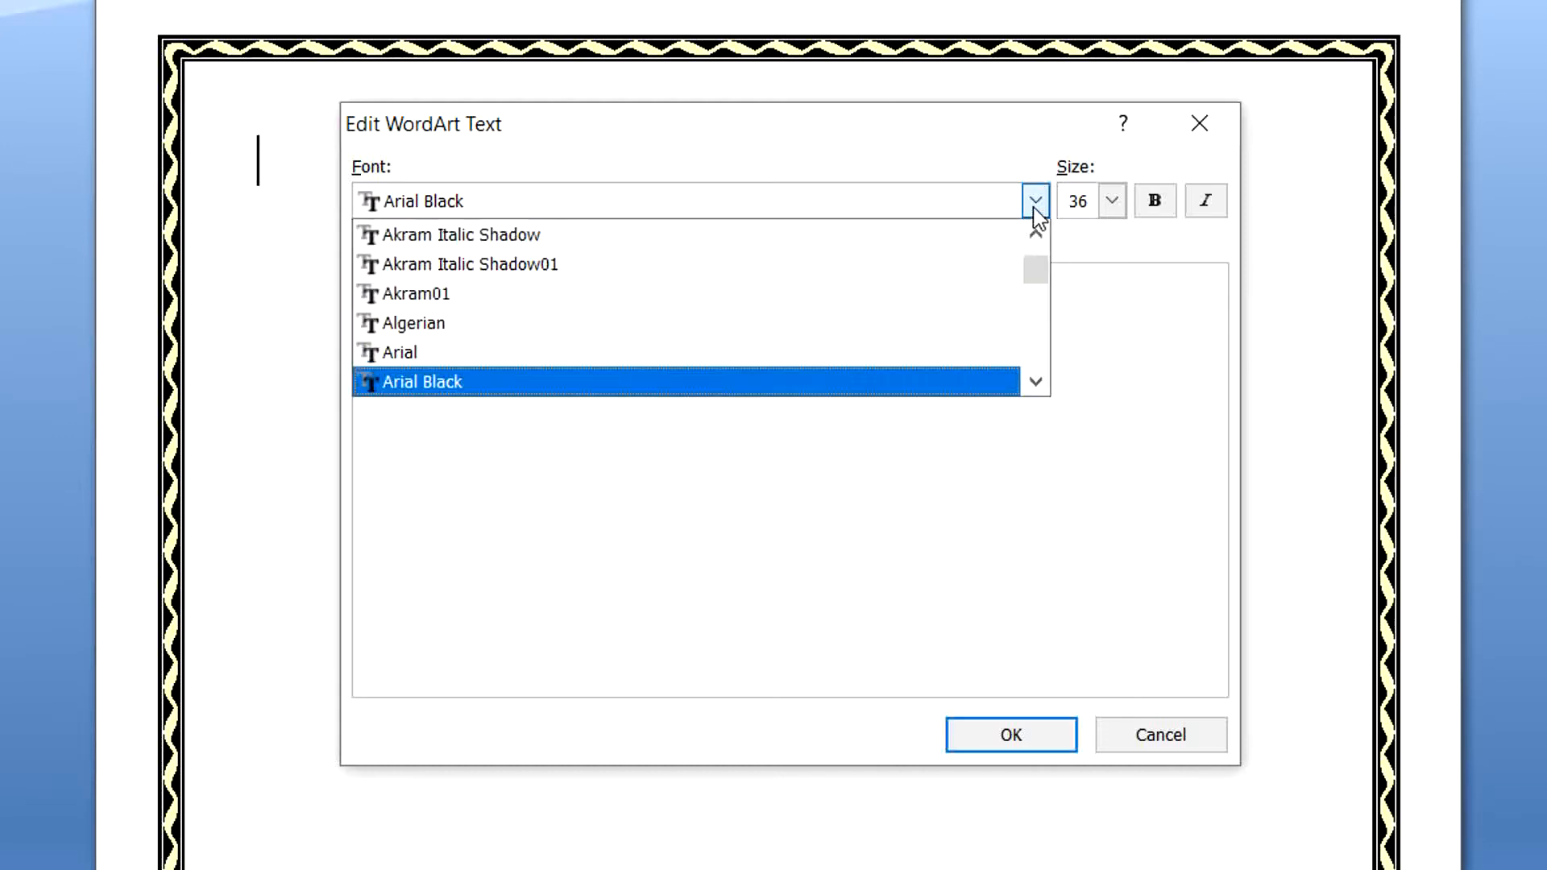
pyautogui.scroll(4, 911, 306)
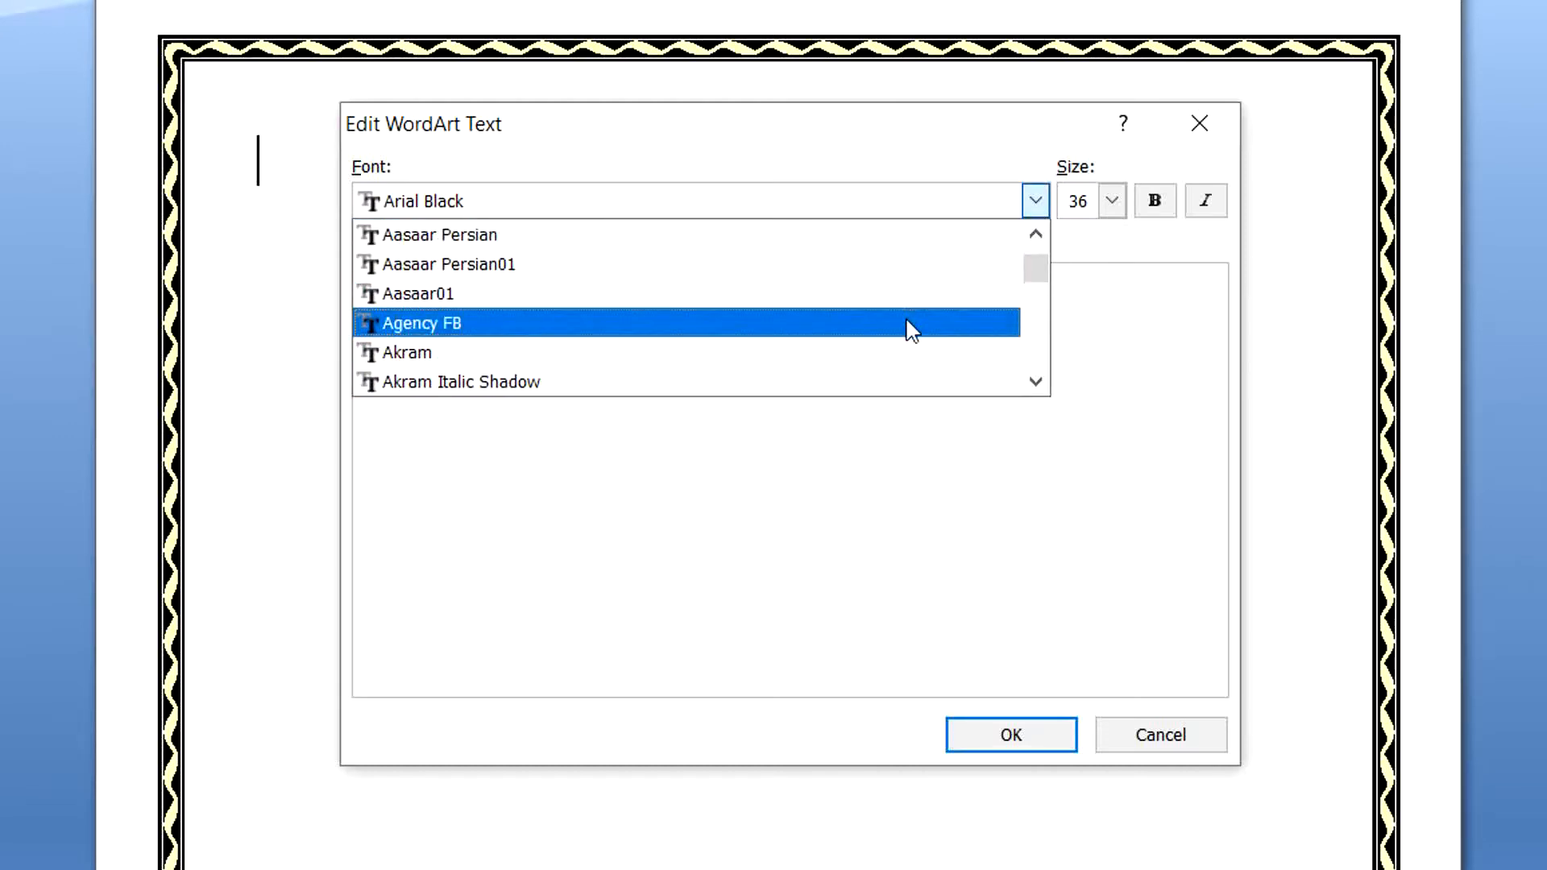
pyautogui.scroll(2, 910, 332)
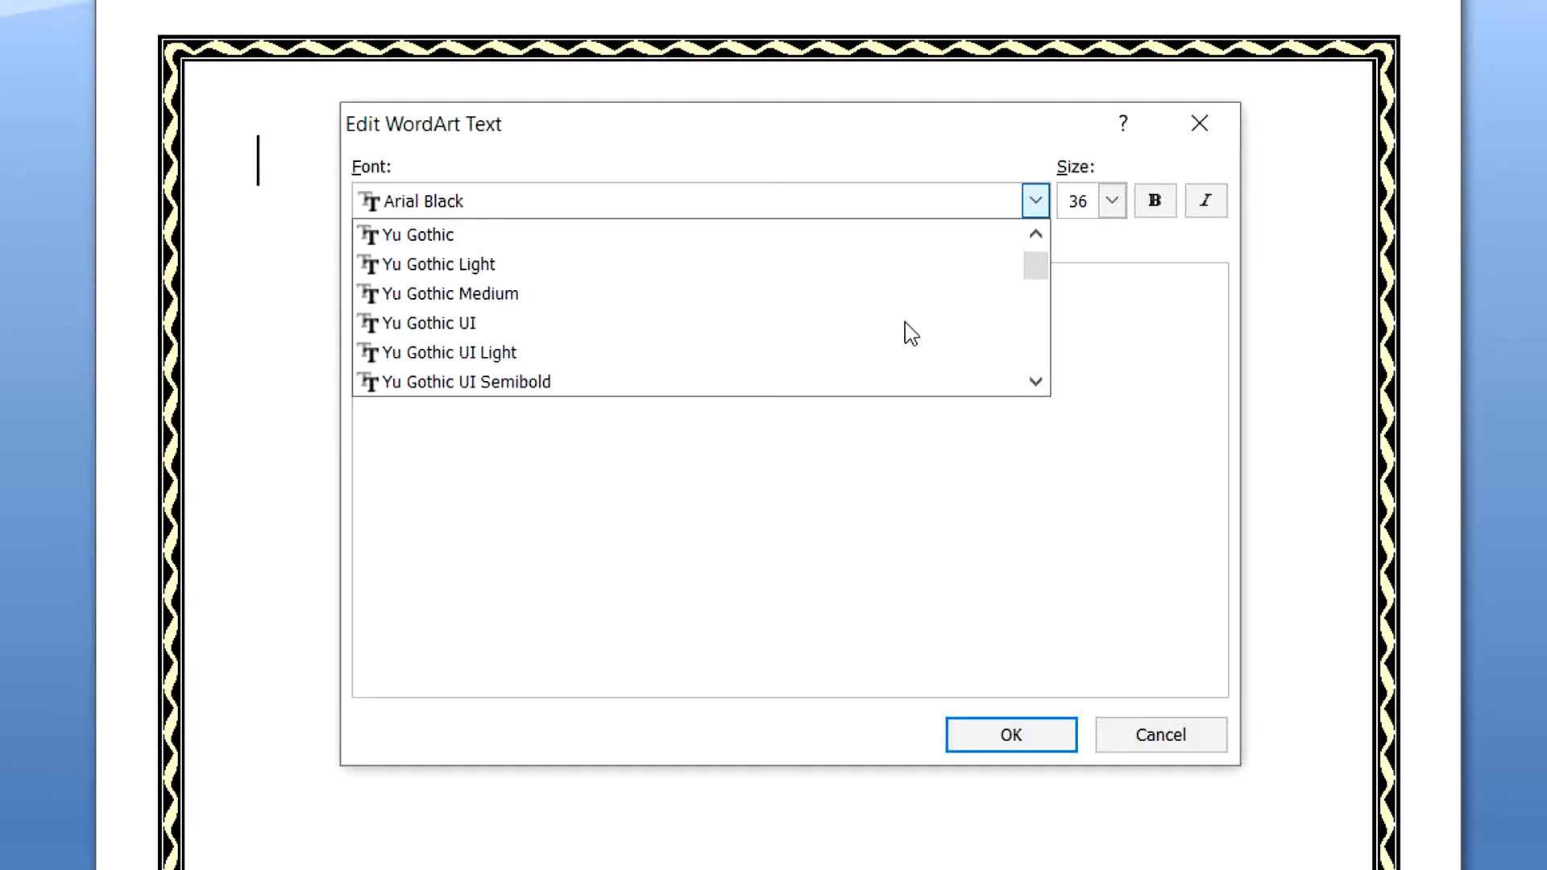
pyautogui.scroll(2, 911, 332)
pyautogui.scroll(-2, 910, 332)
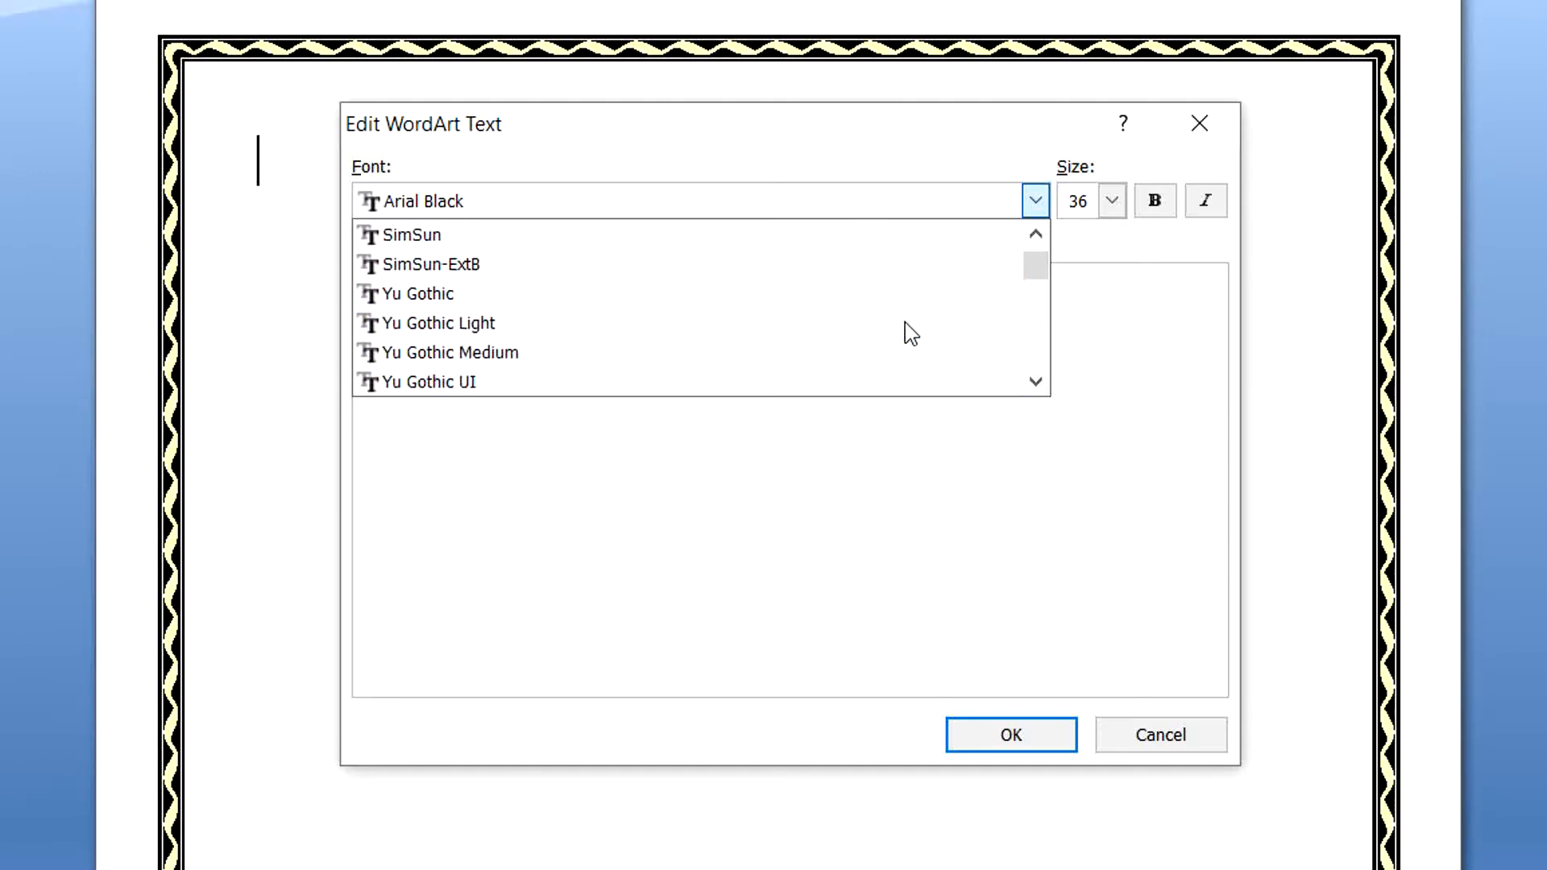
pyautogui.click(1113, 203)
pyautogui.click(1113, 201)
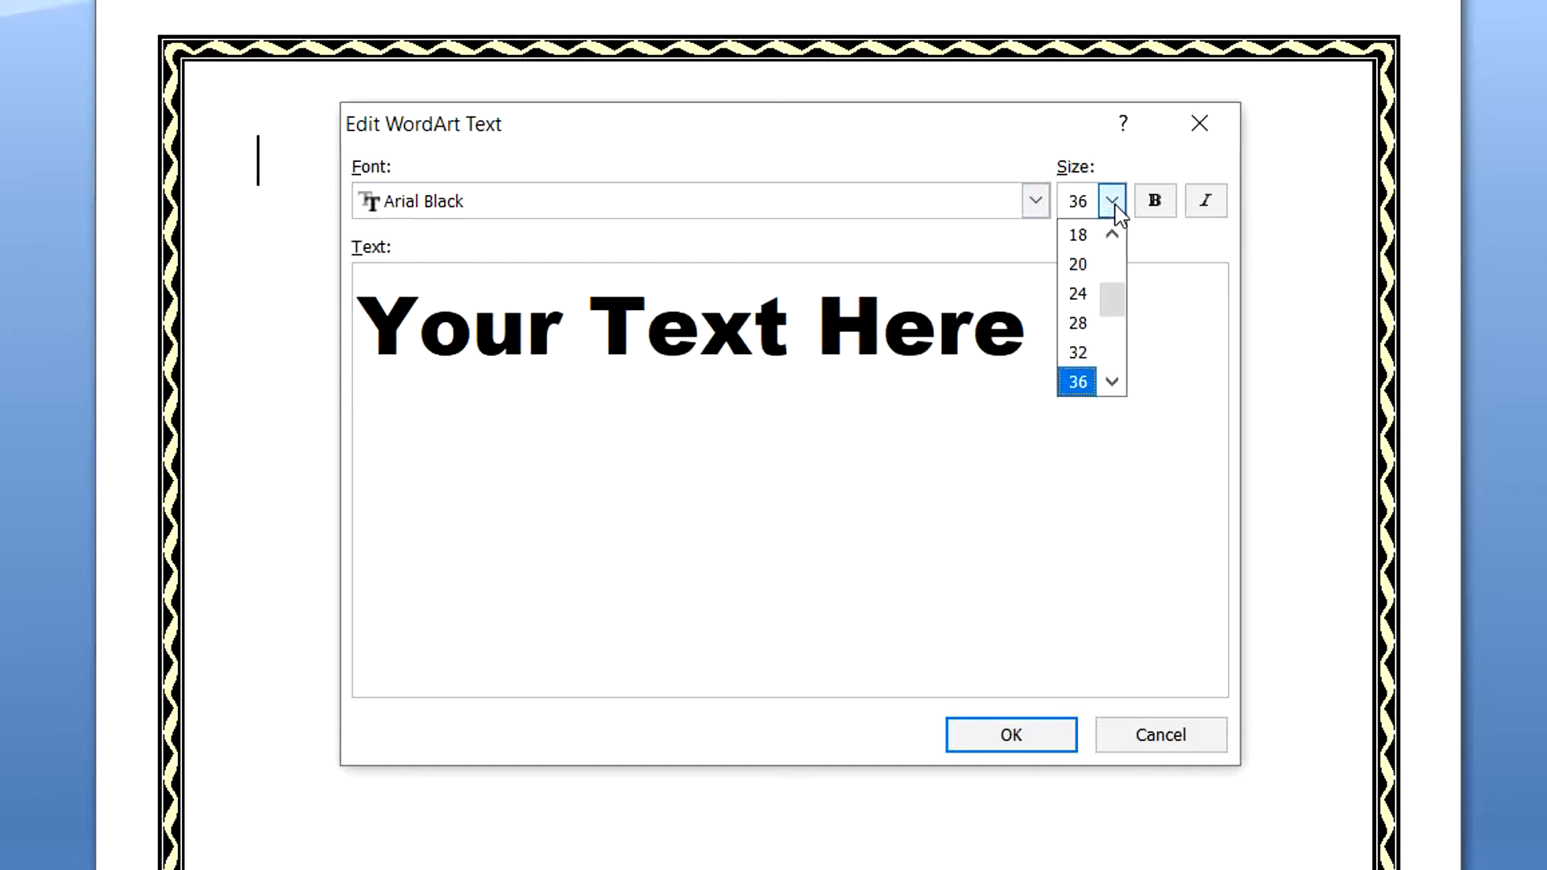
pyautogui.moveTo(1106, 303); pyautogui.dragTo(1096, 339)
pyautogui.scroll(-5, 1092, 339)
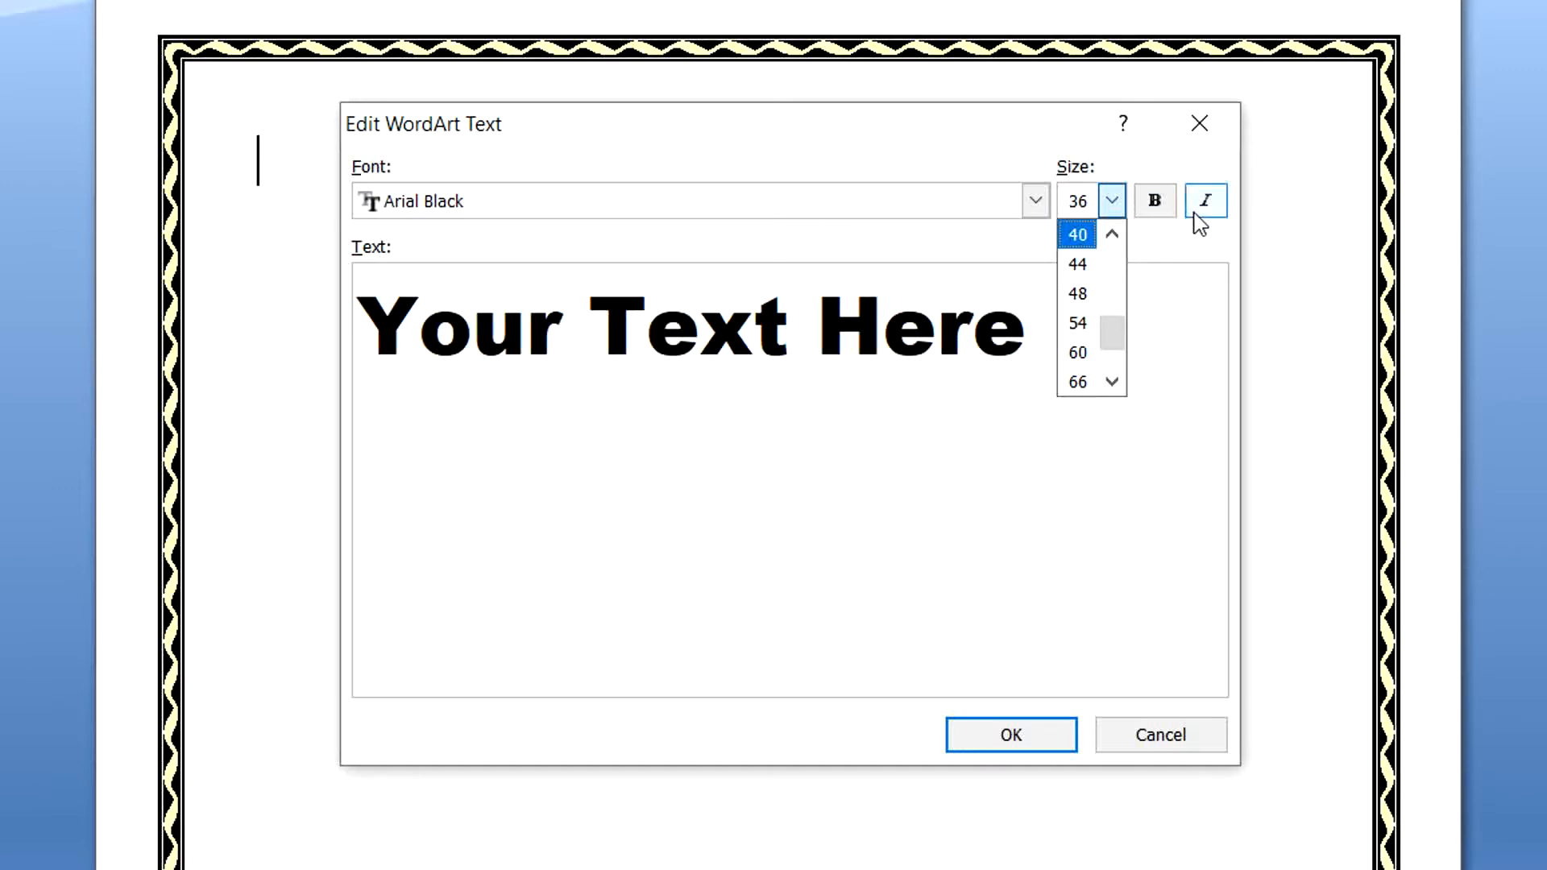
# - Replace the placeholder text with WORDART and confirm the WordArt text
pyautogui.click(1030, 335)
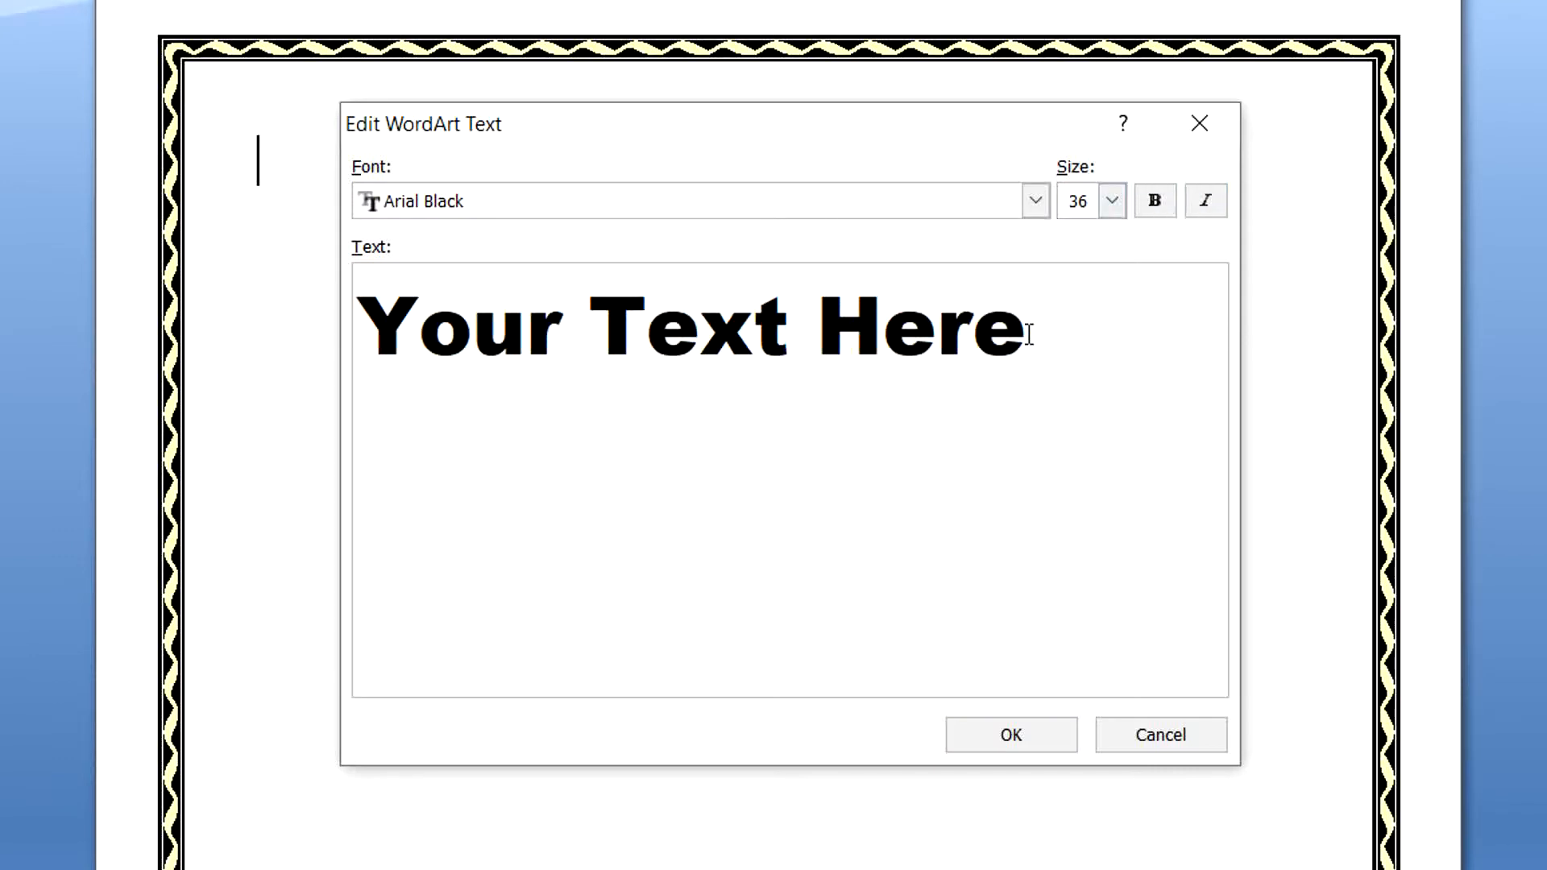
pyautogui.press('BackSpace')
pyautogui.press('BackSpace')
pyautogui.press('BackSpace')
pyautogui.press('BackSpace')
pyautogui.press('BackSpace')
pyautogui.press('BackSpace')
pyautogui.press('BackSpace')
pyautogui.press('BackSpace')
pyautogui.press('BackSpace')
pyautogui.press('BackSpace')
pyautogui.press('BackSpace')
pyautogui.press('BackSpace')
pyautogui.press('BackSpace')
pyautogui.press('BackSpace')
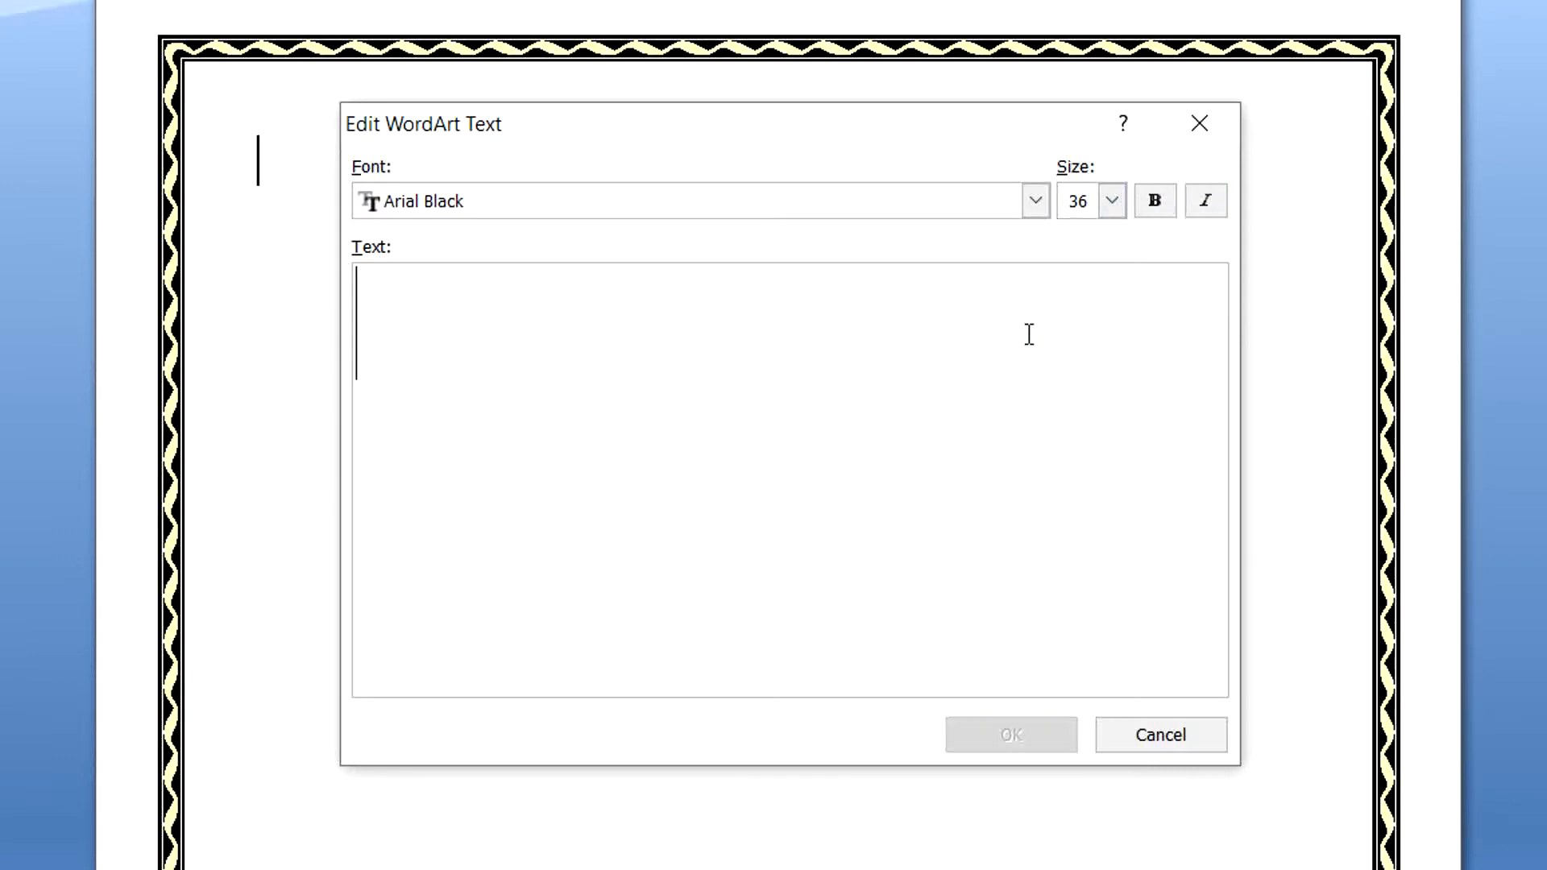
pyautogui.write('W')
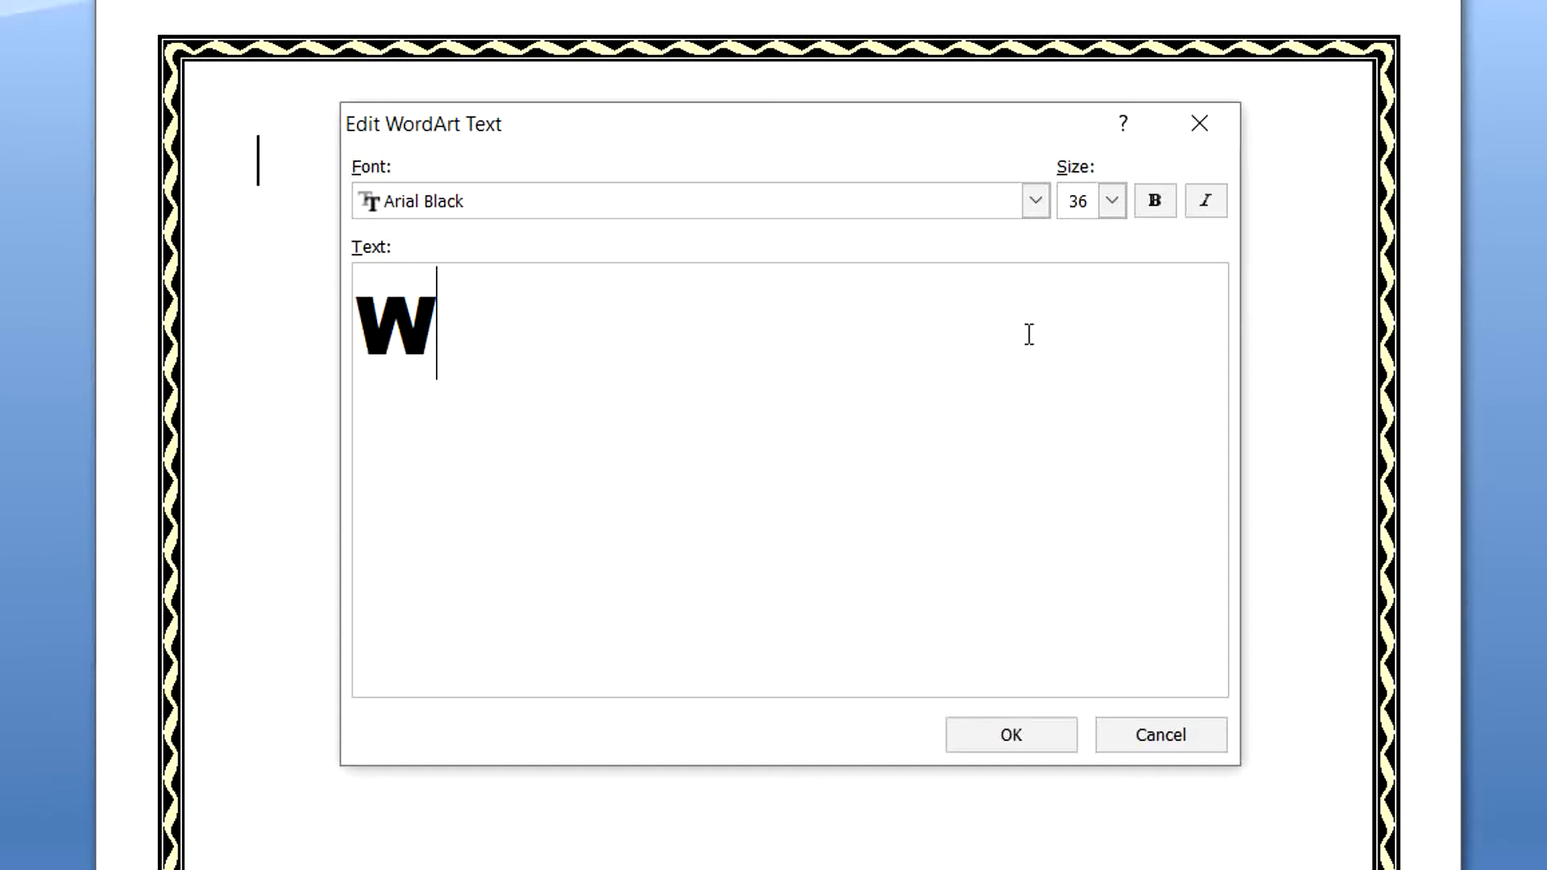
pyautogui.write('ORDAR')
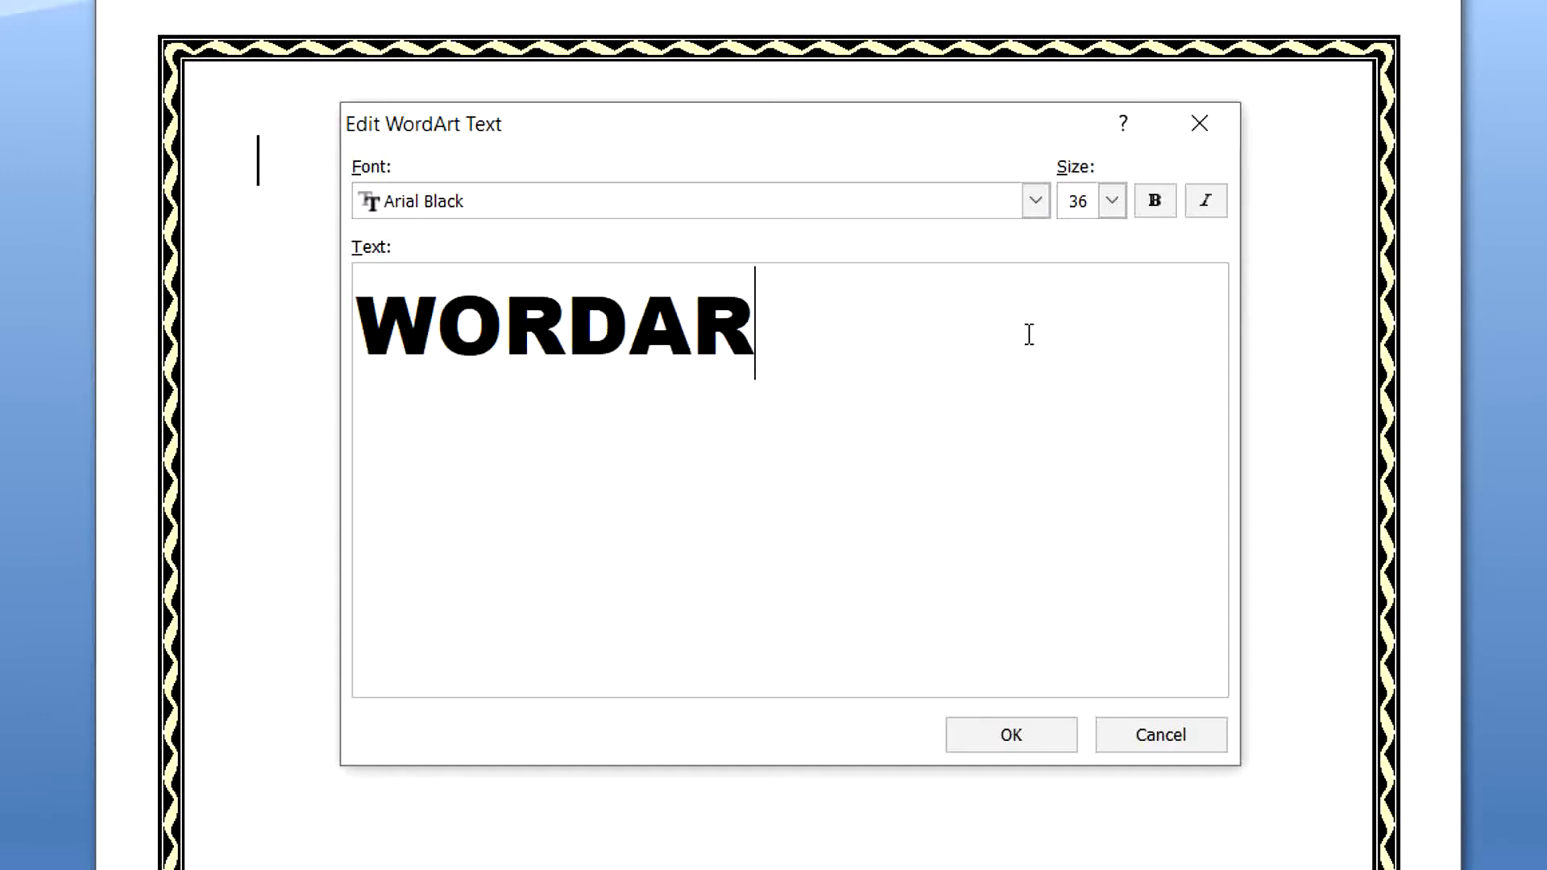
pyautogui.write('T')
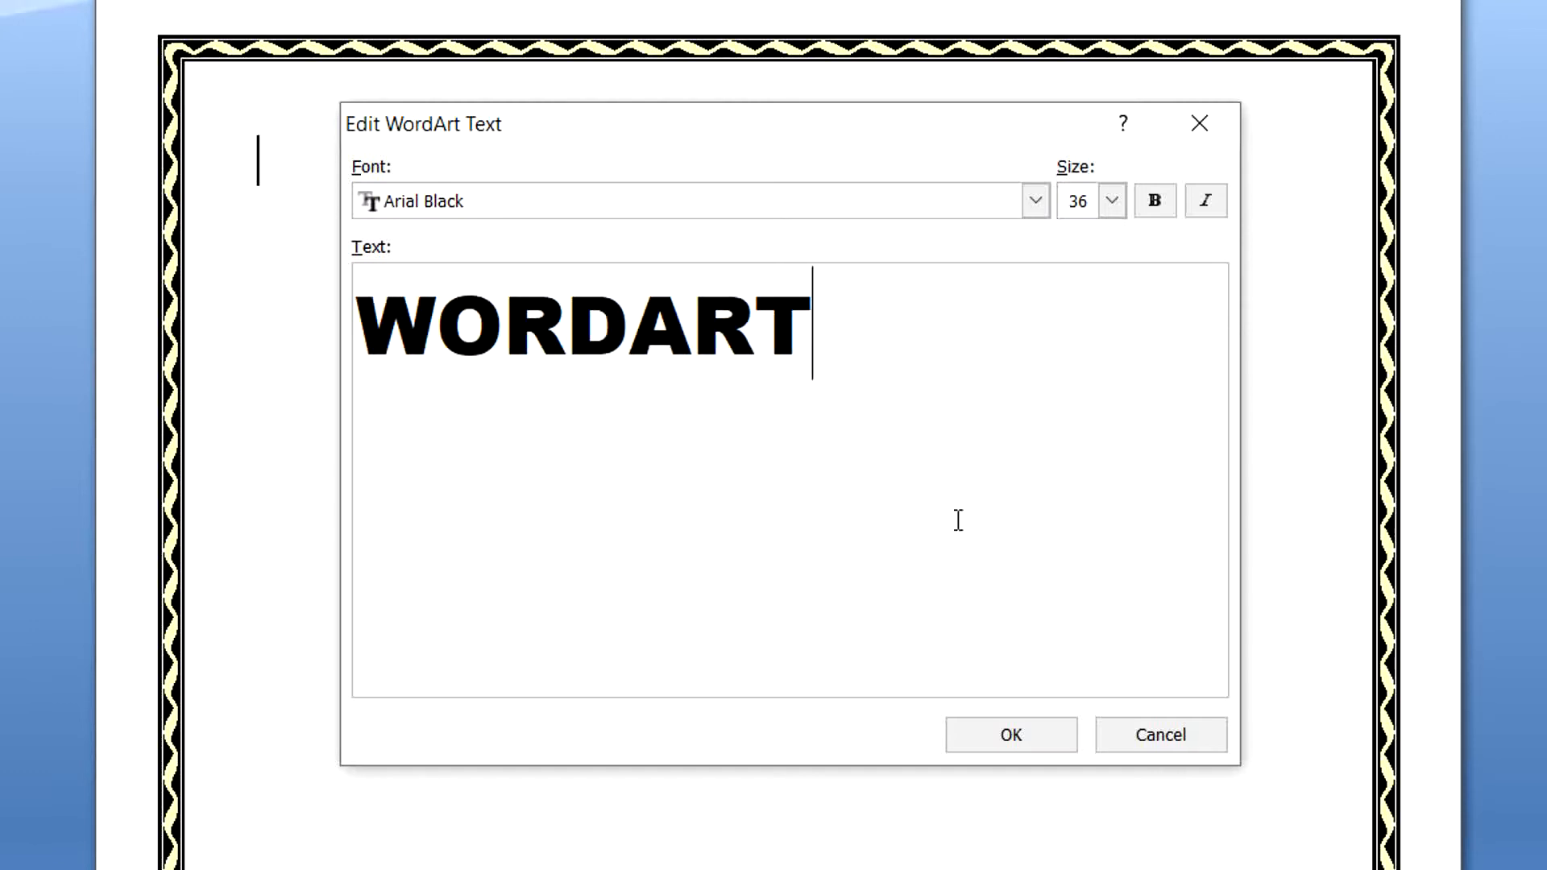
pyautogui.click(1039, 747)
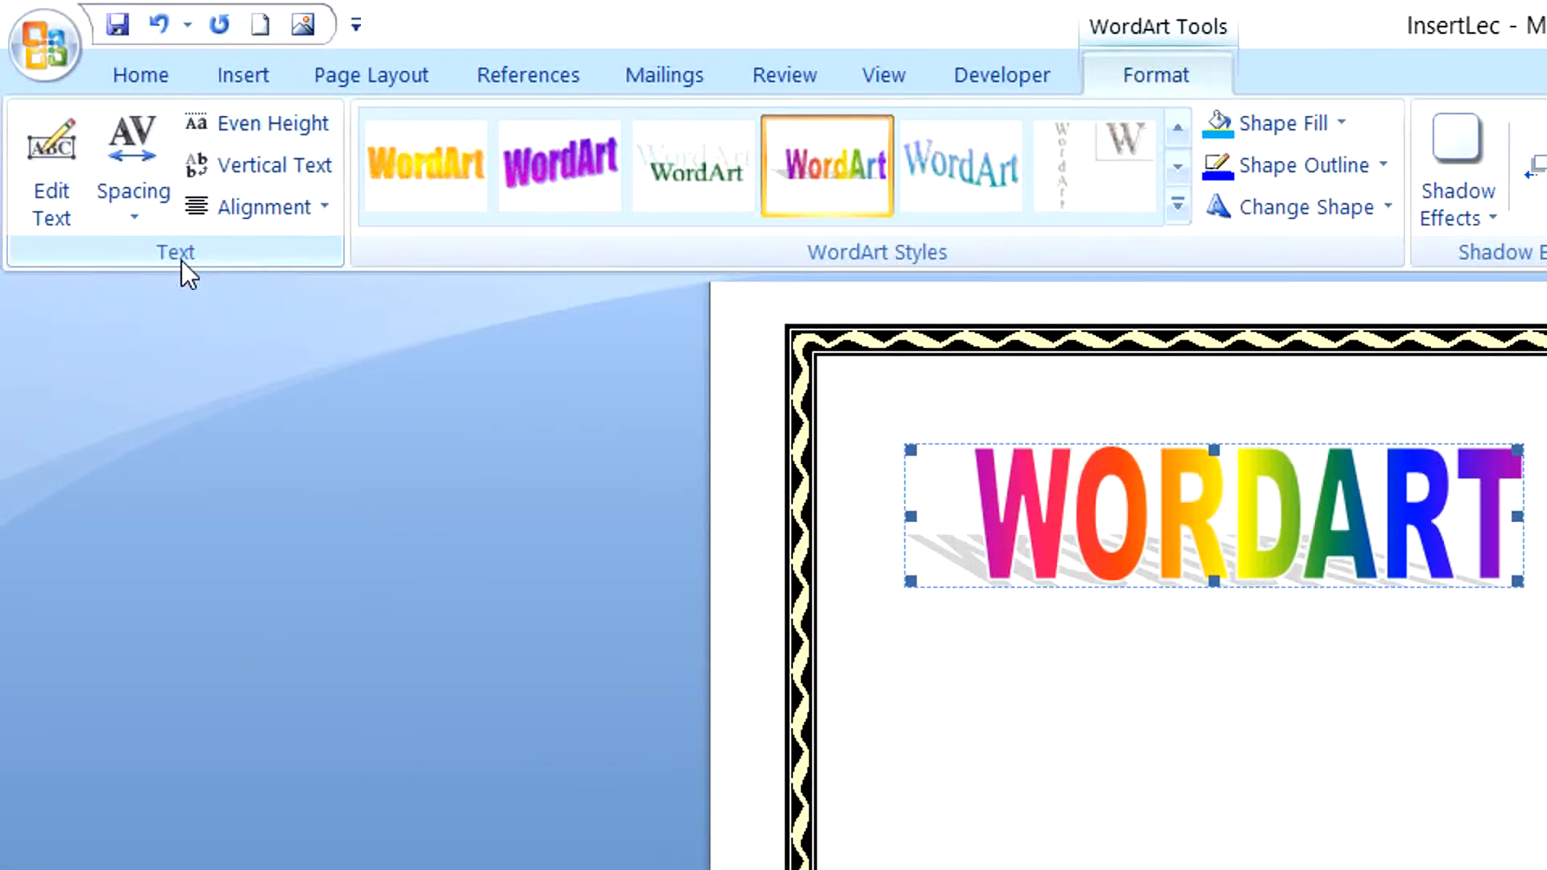
# - View the text editing dialog of the inserted WordArt and cancel it
pyautogui.click(74, 216)
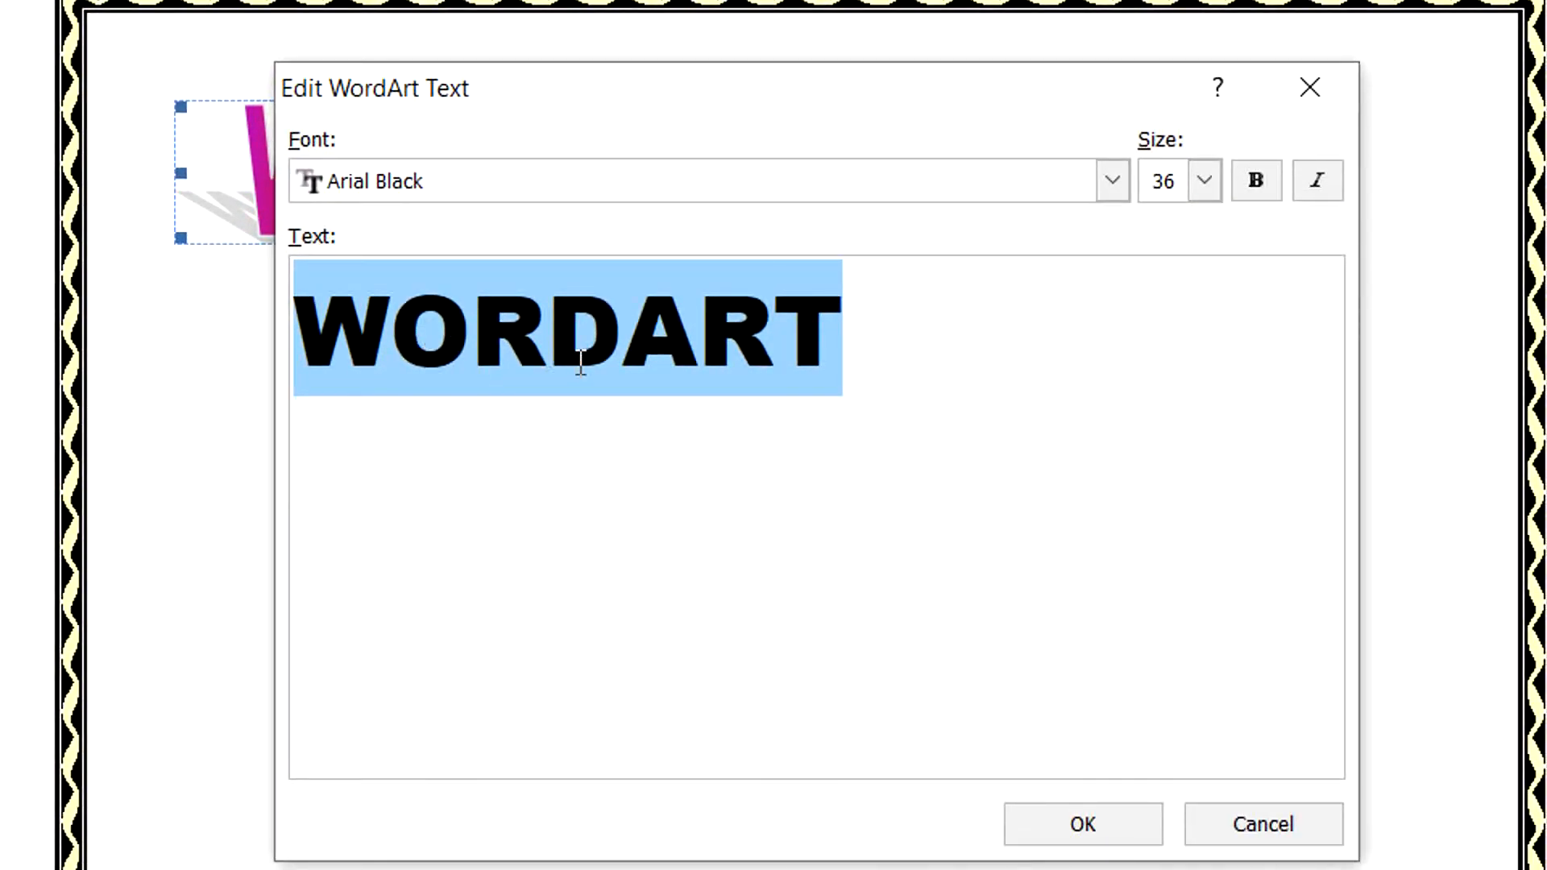
pyautogui.click(1257, 827)
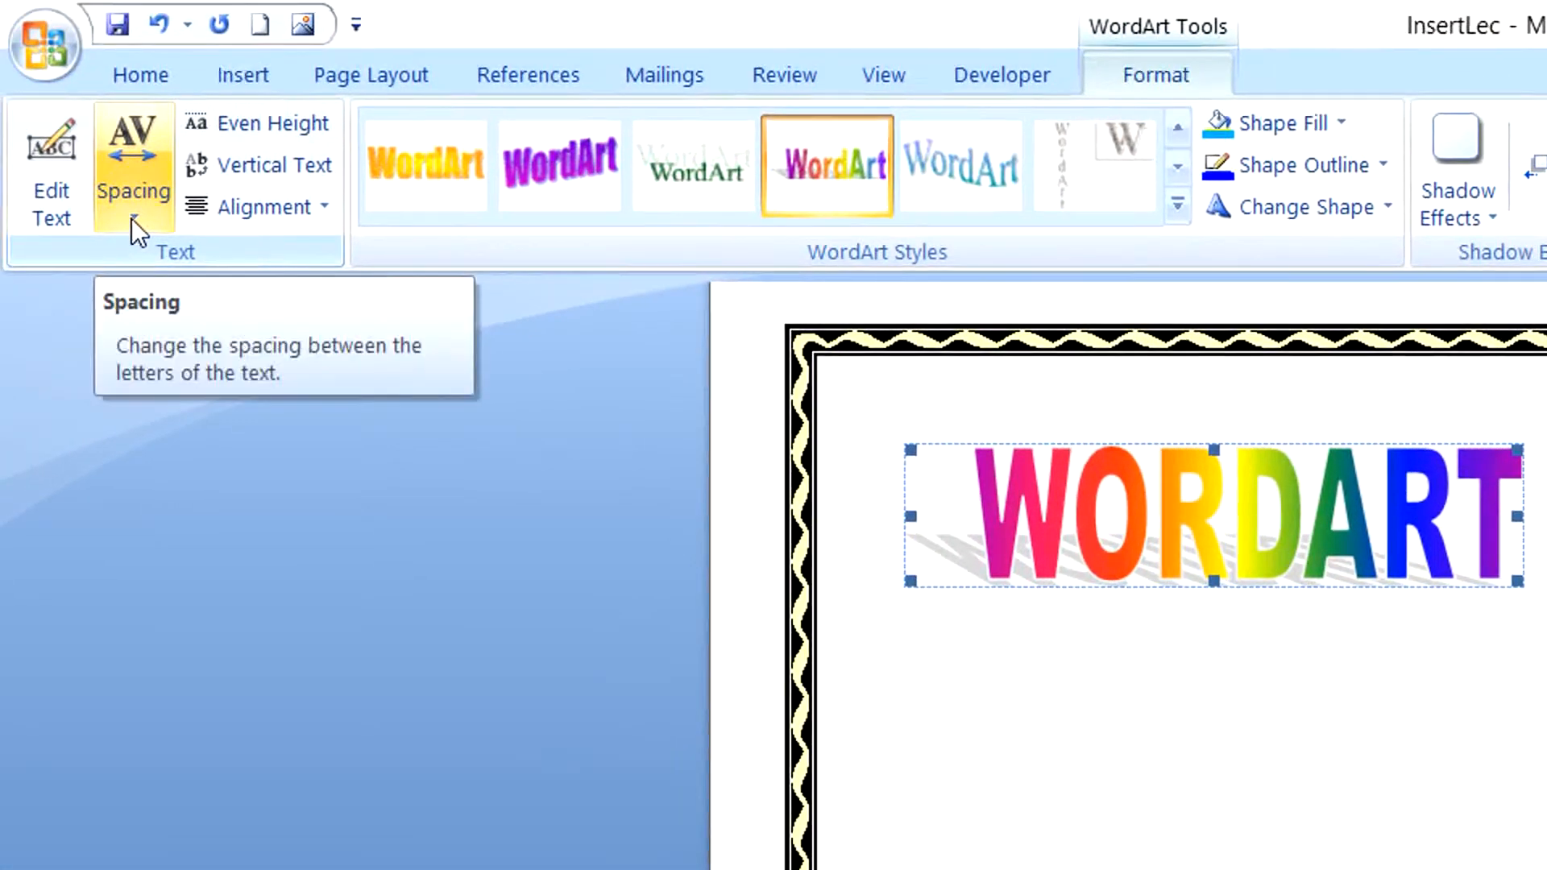
# - Try the Very Tight, Tight, Normal, Loose and Very Loose letter spacings on the WordArt, then return it to Normal
pyautogui.click(132, 219)
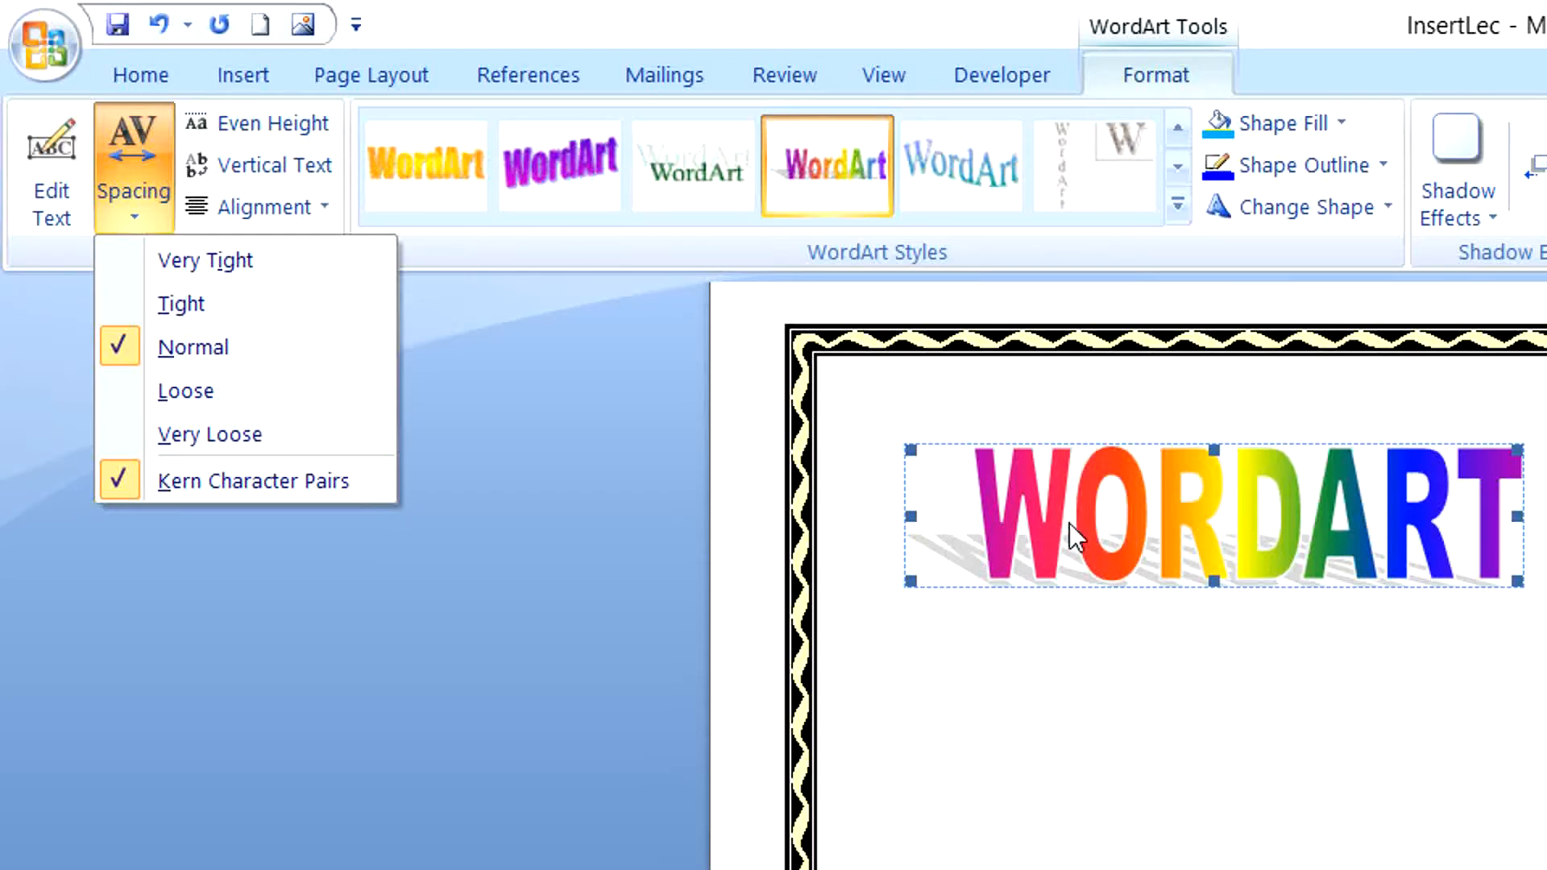
pyautogui.click(264, 259)
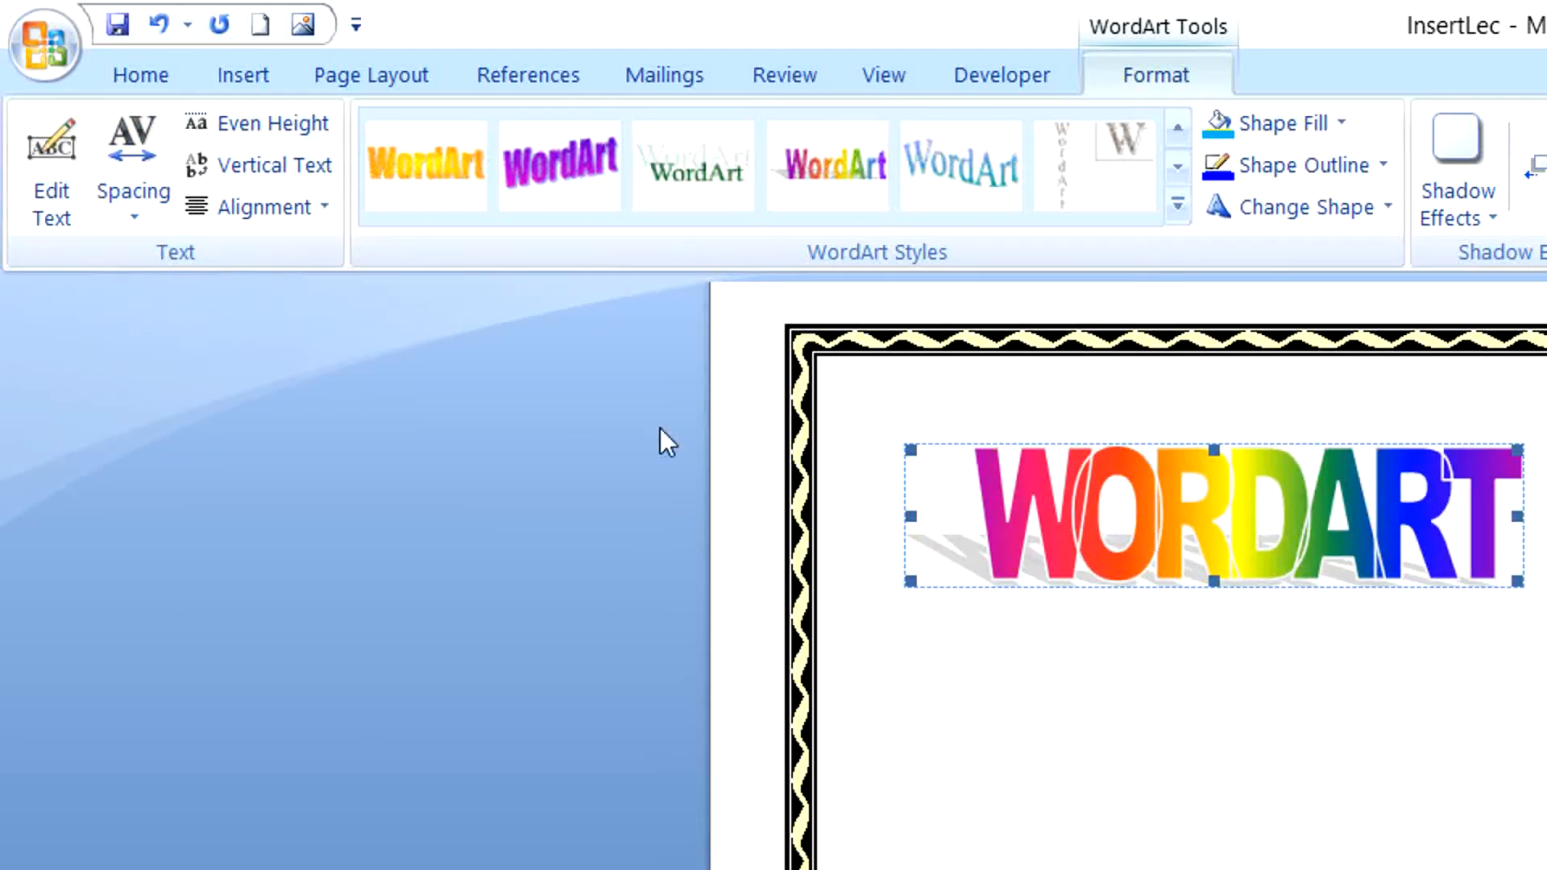
pyautogui.click(143, 219)
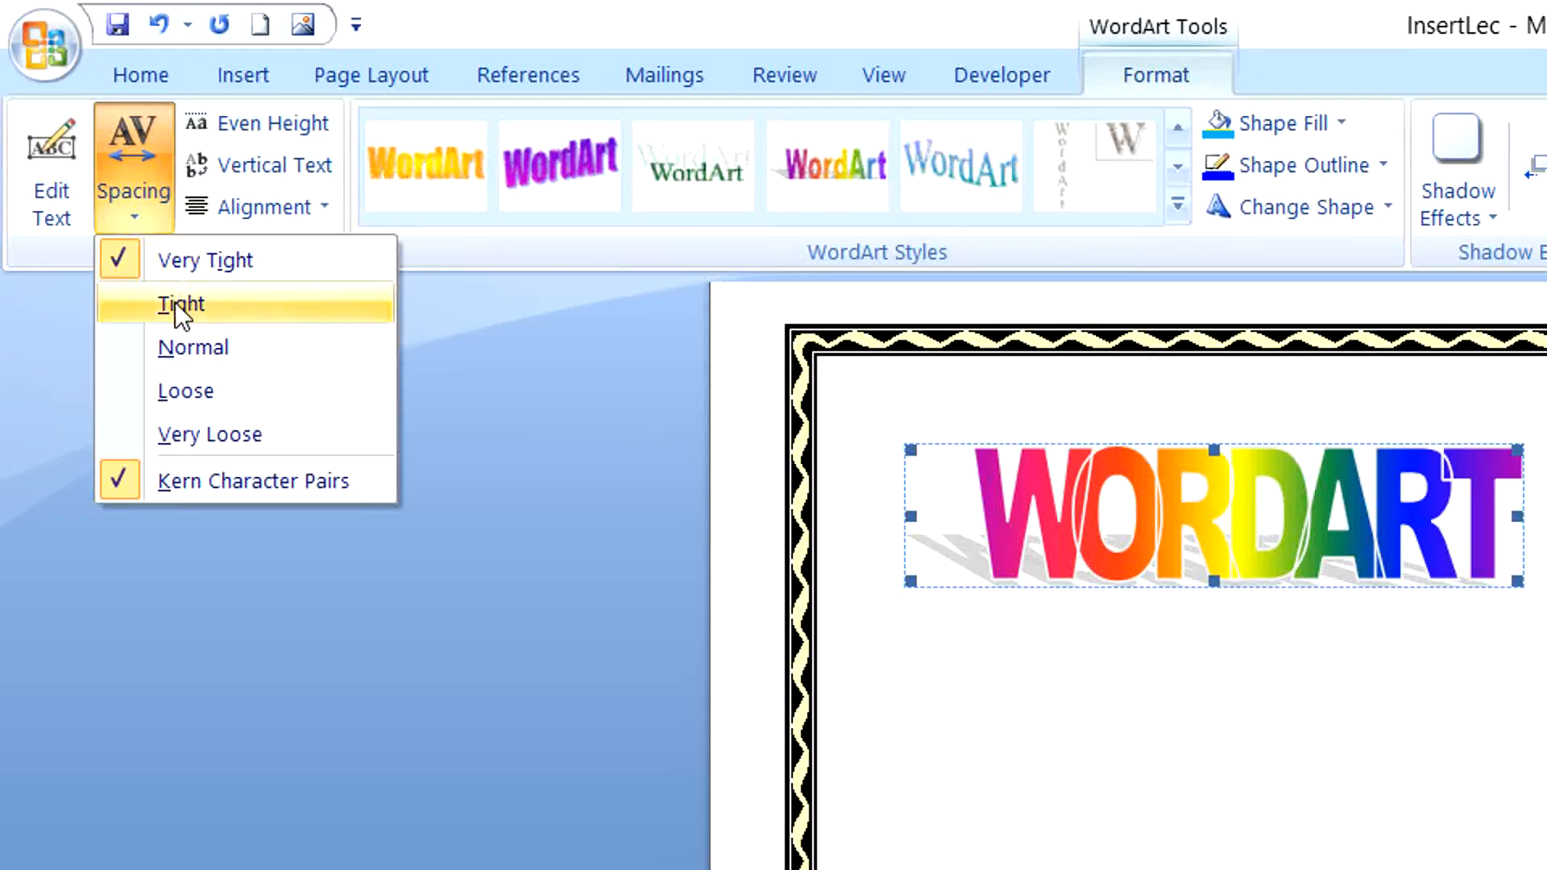
pyautogui.click(175, 304)
pyautogui.click(144, 219)
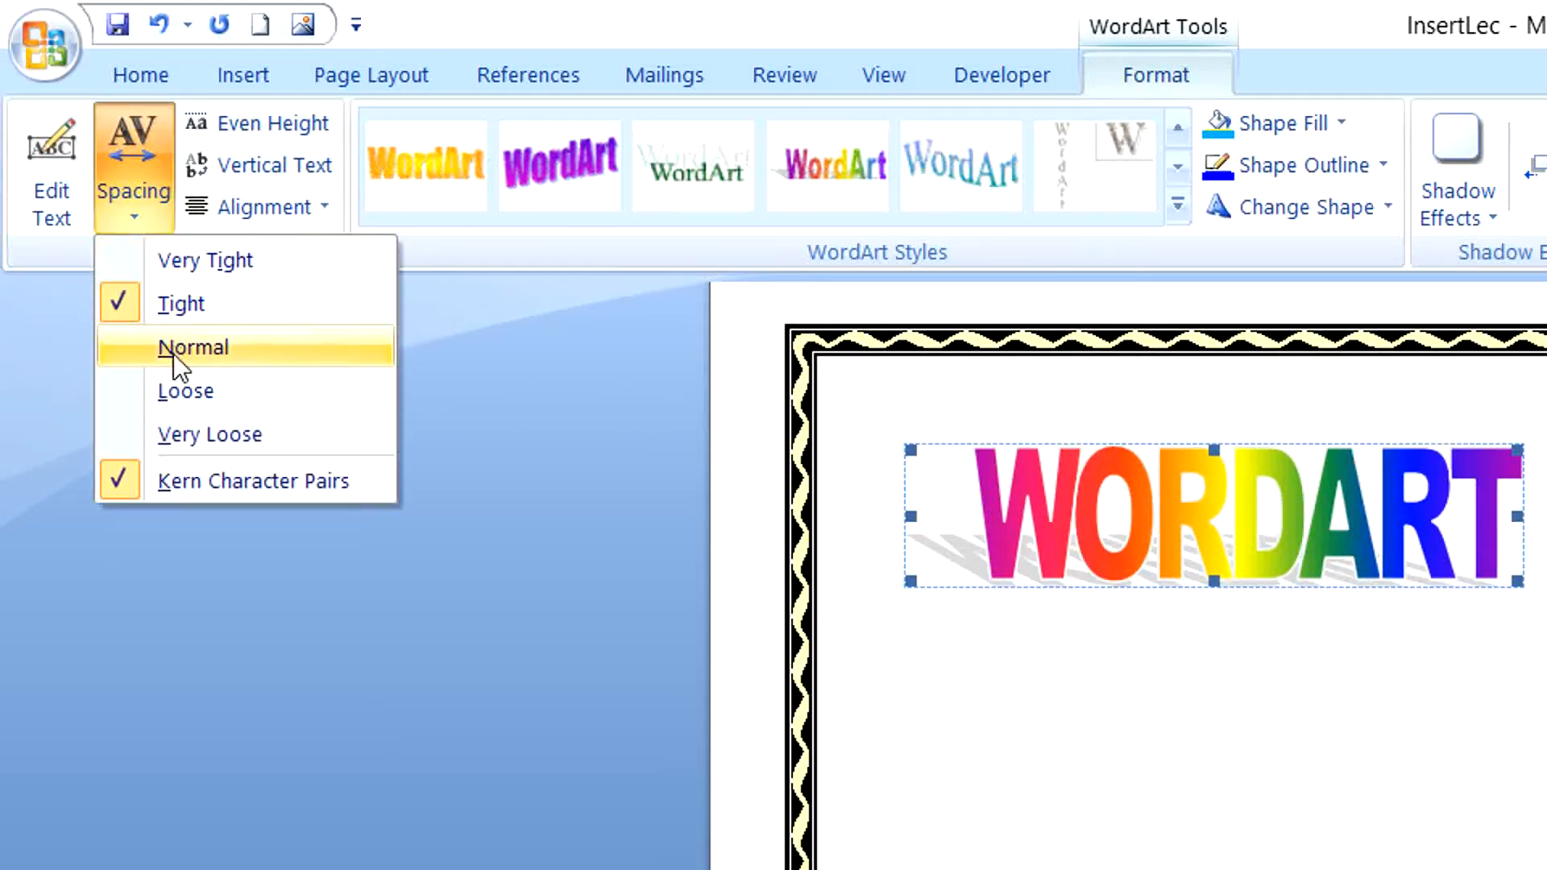
pyautogui.click(173, 346)
pyautogui.click(135, 193)
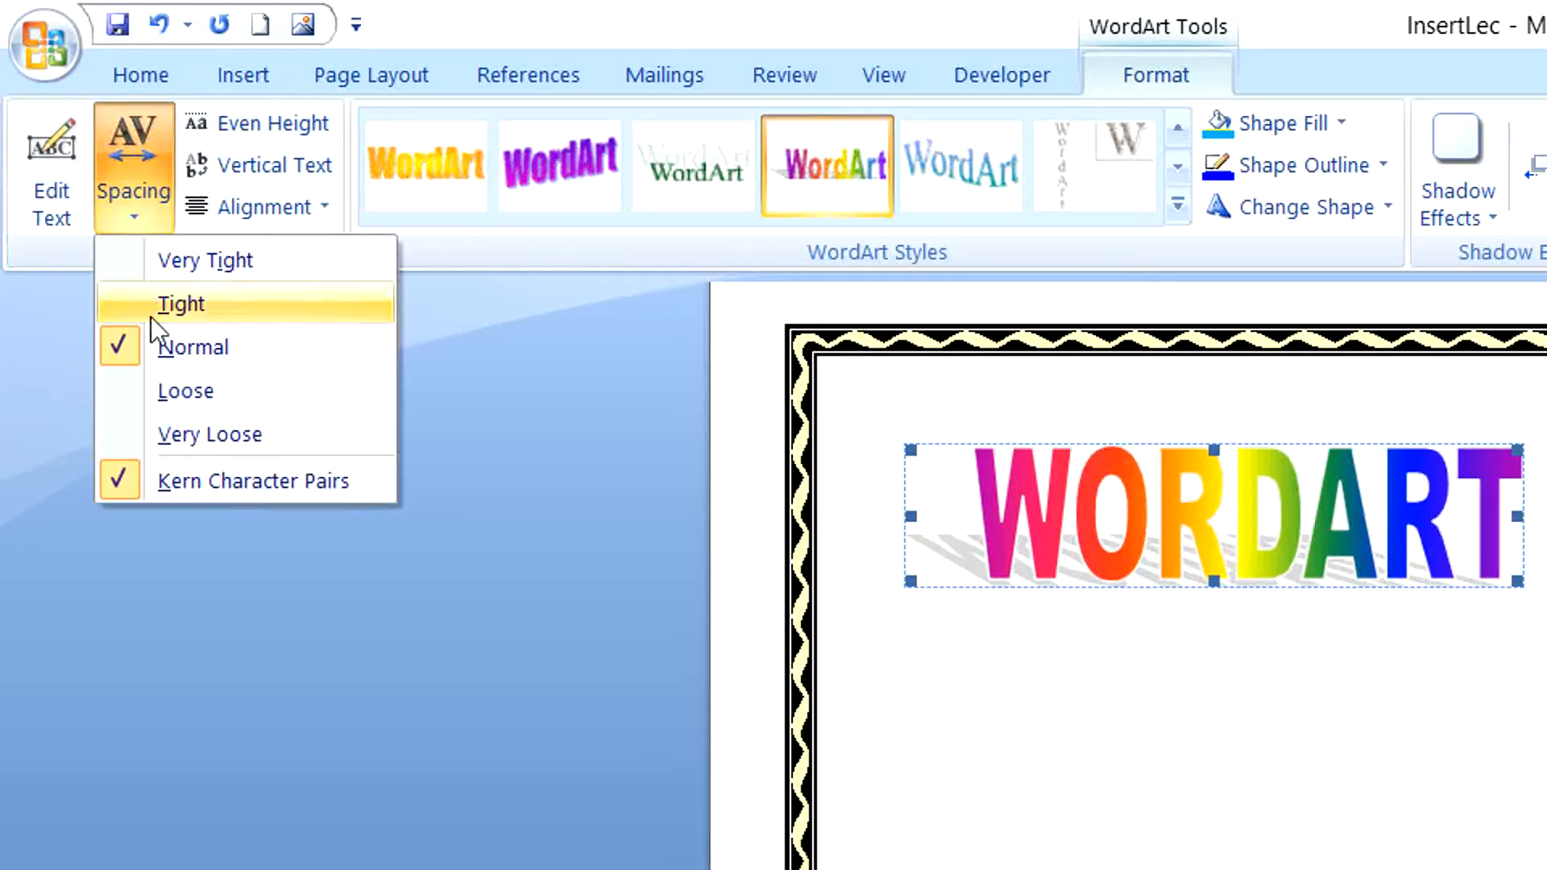
pyautogui.click(178, 390)
pyautogui.click(119, 196)
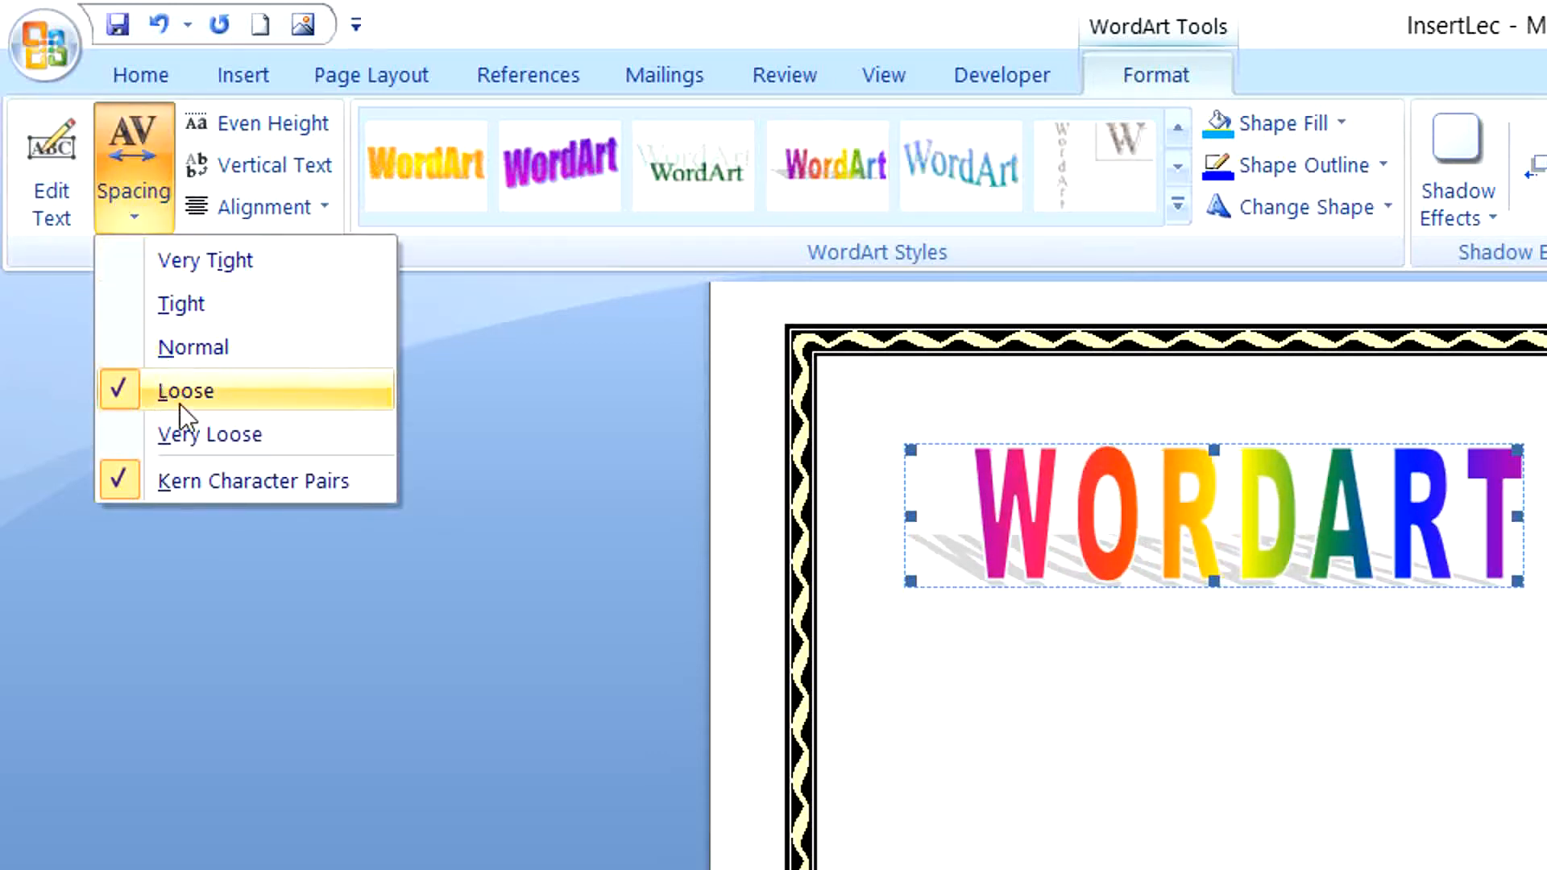
pyautogui.click(196, 438)
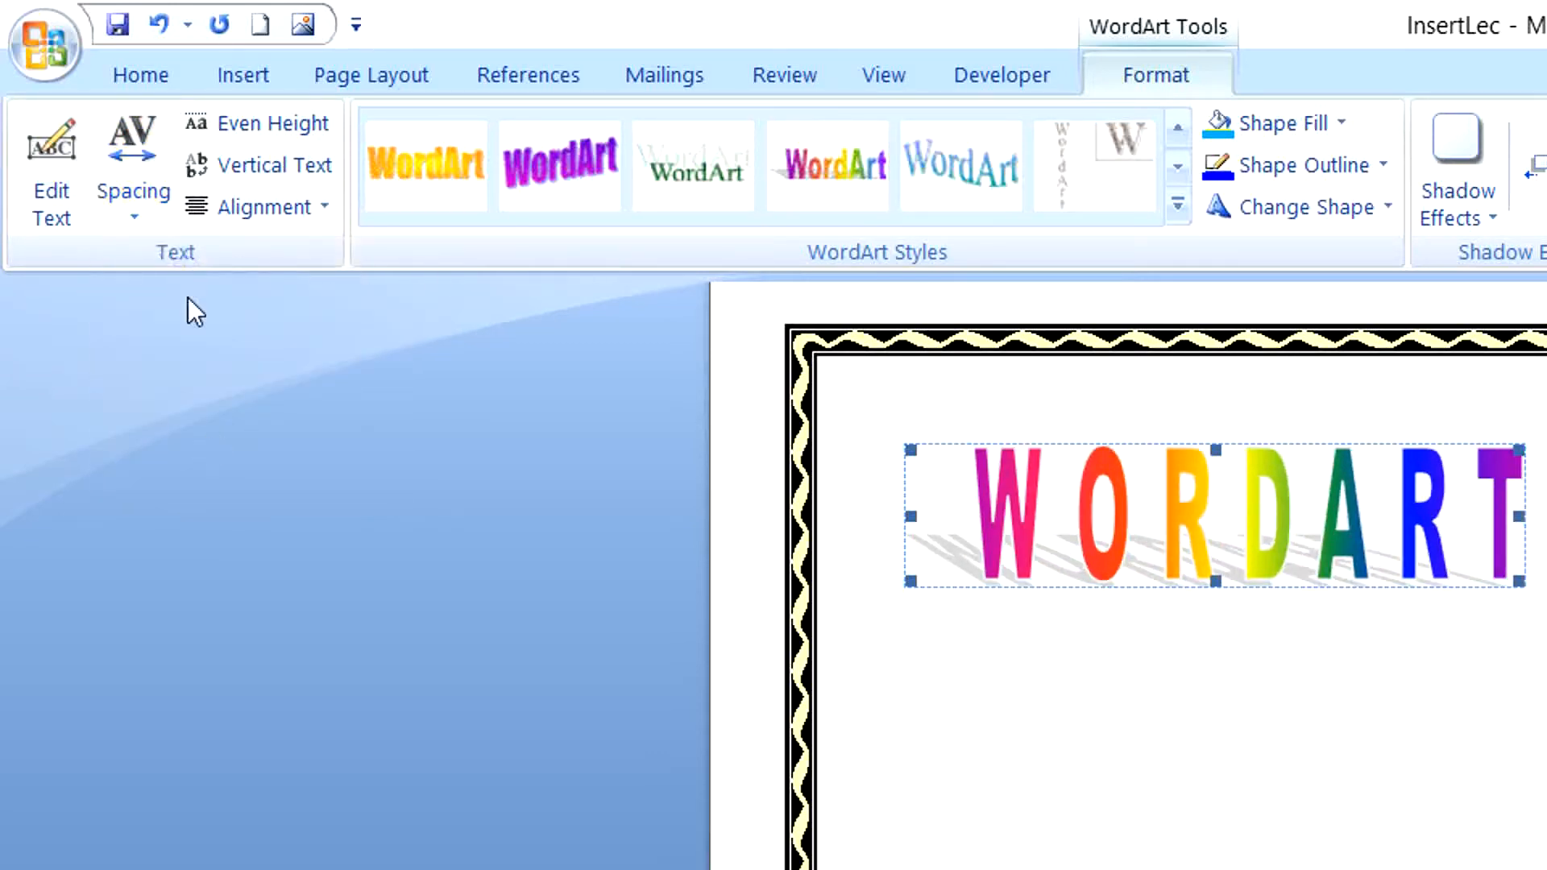
pyautogui.click(137, 211)
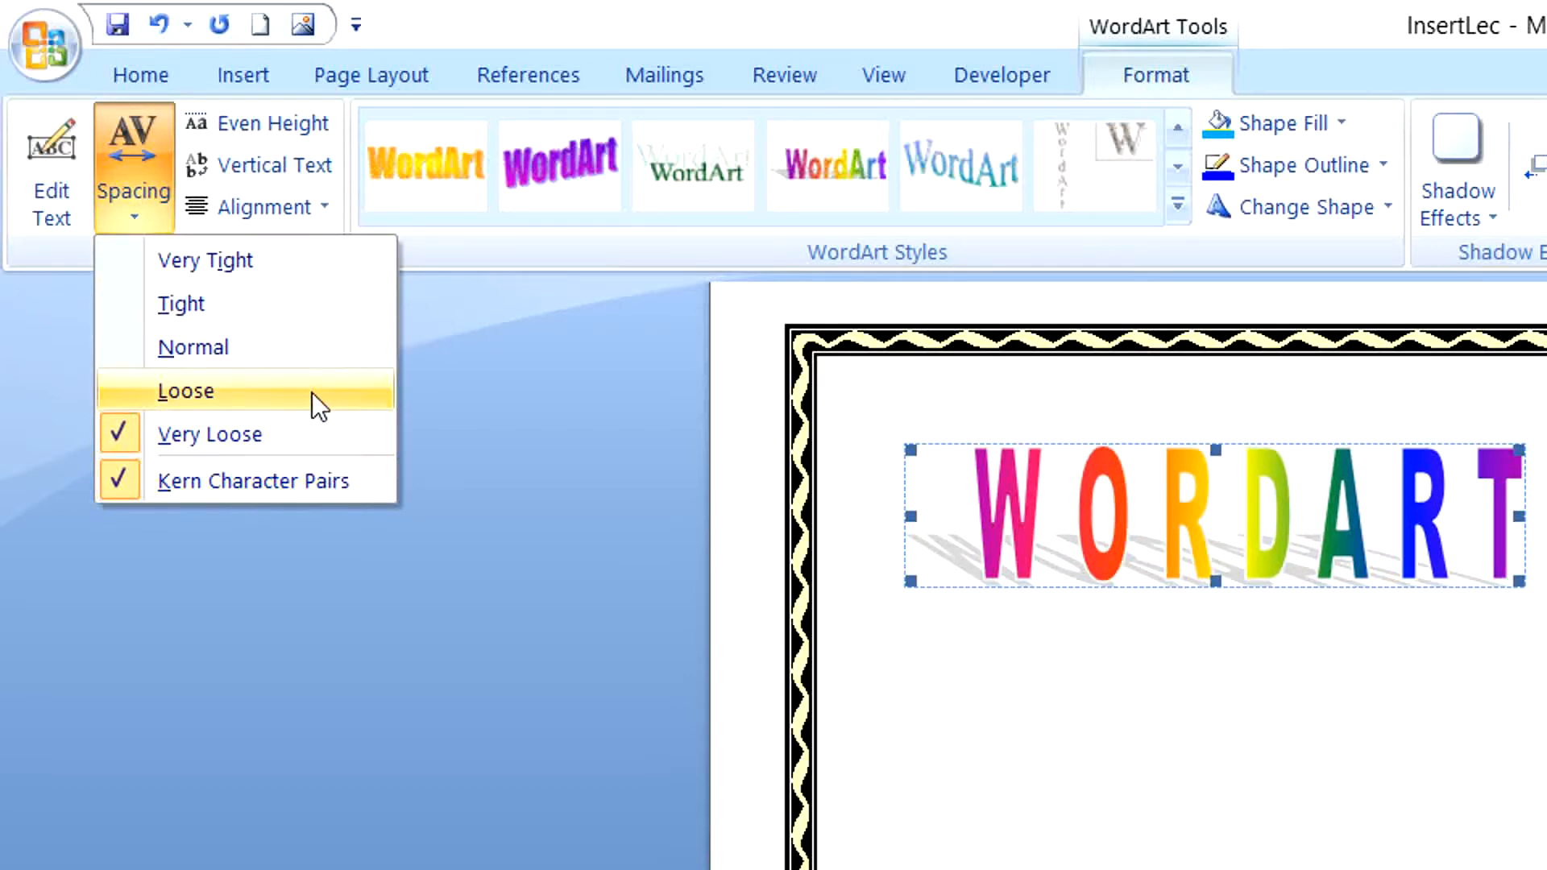
pyautogui.click(235, 355)
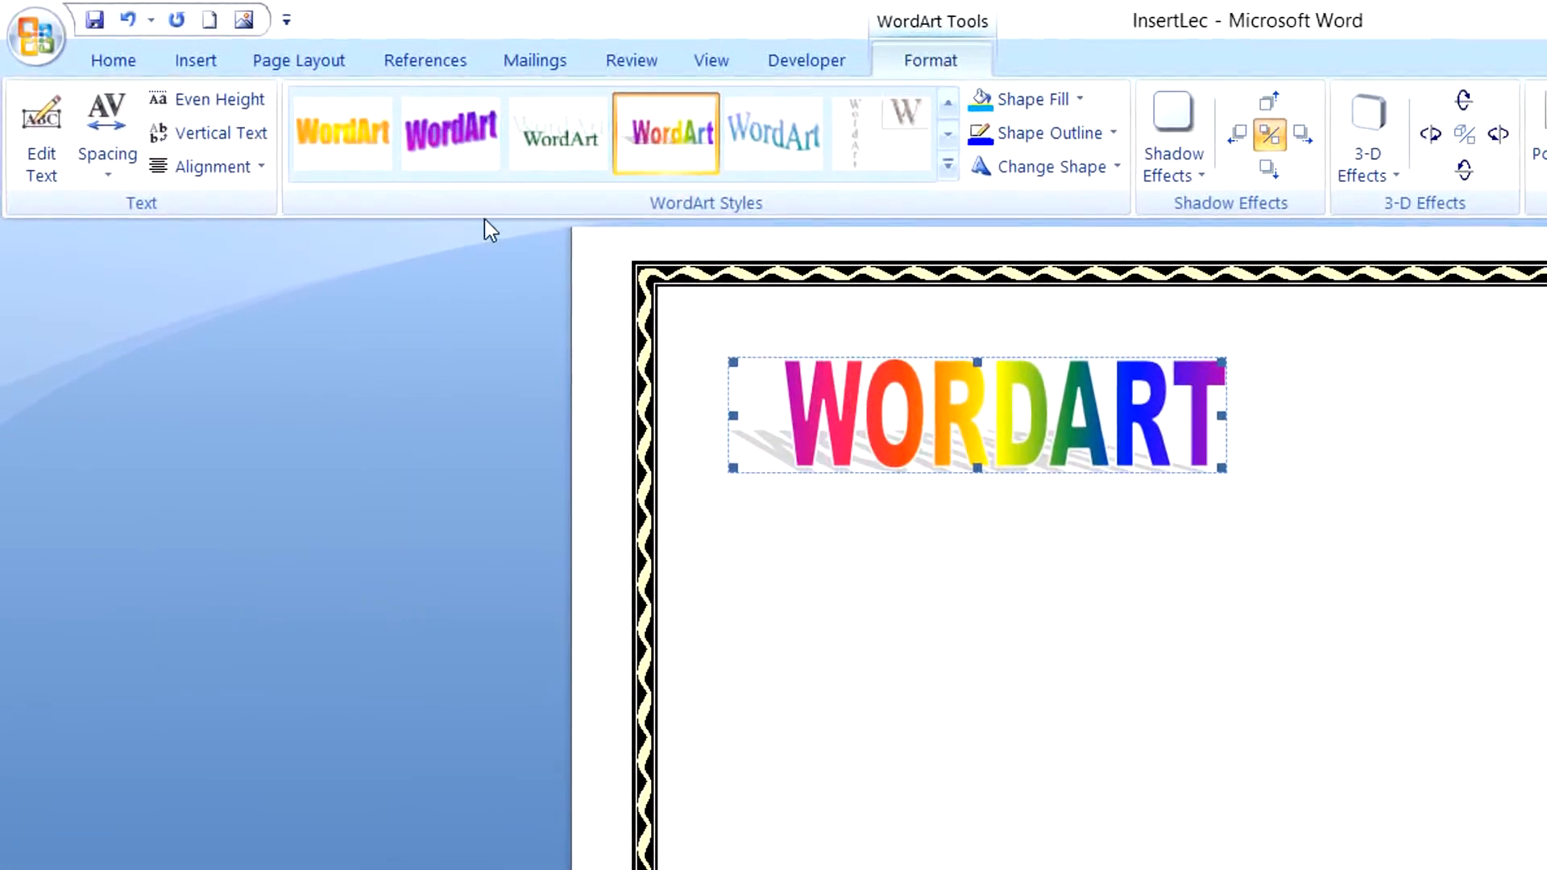
# - Try Even Height and Vertical Text on the WordArt, turn them off again, and view its alignment options
pyautogui.click(218, 113)
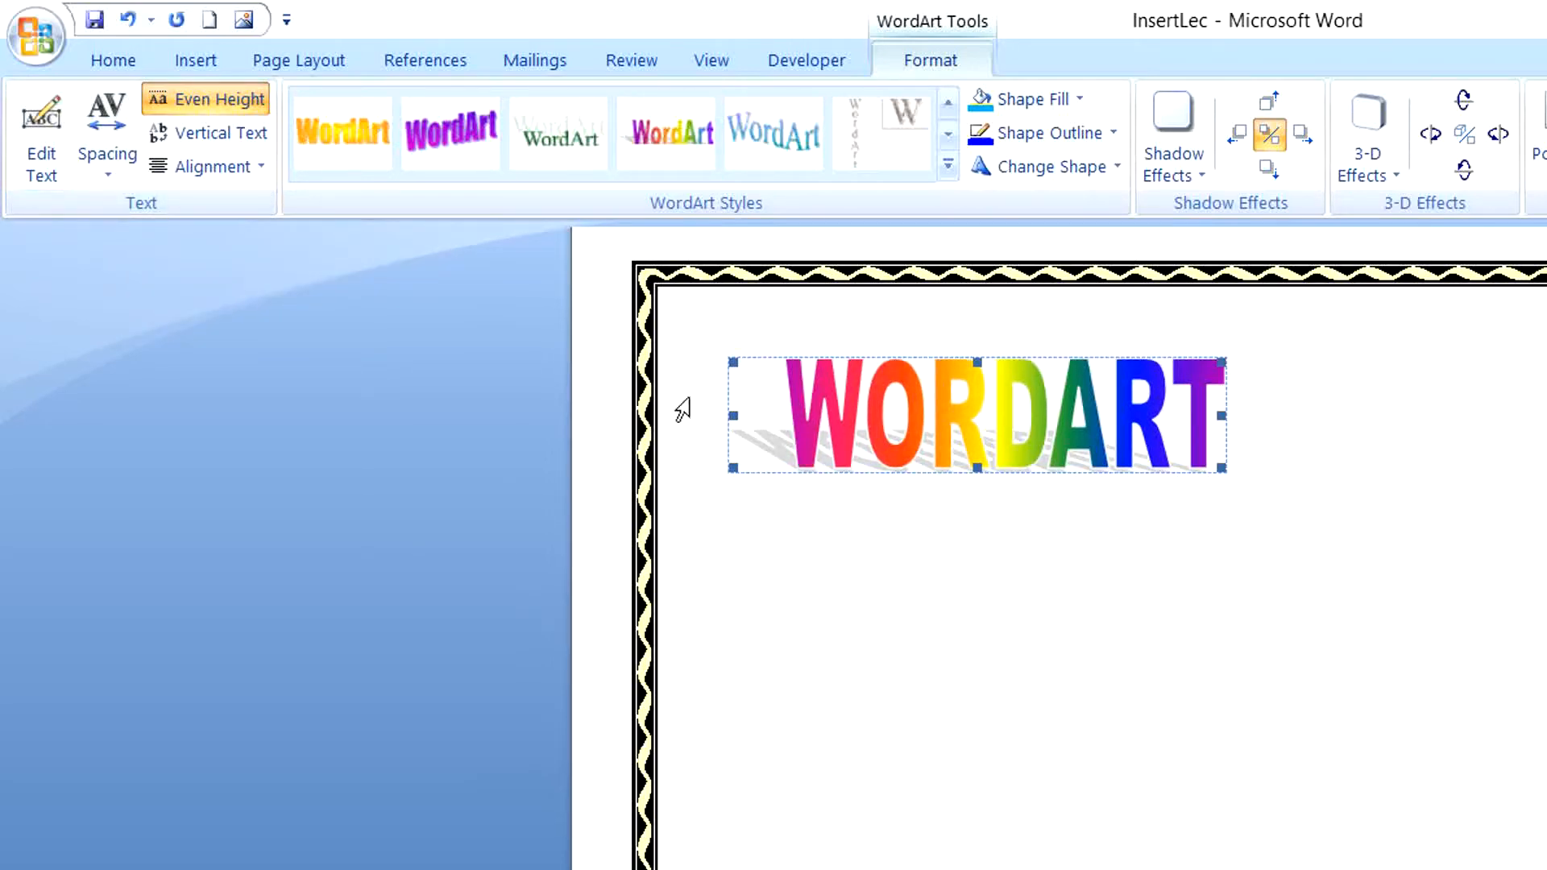
pyautogui.click(225, 130)
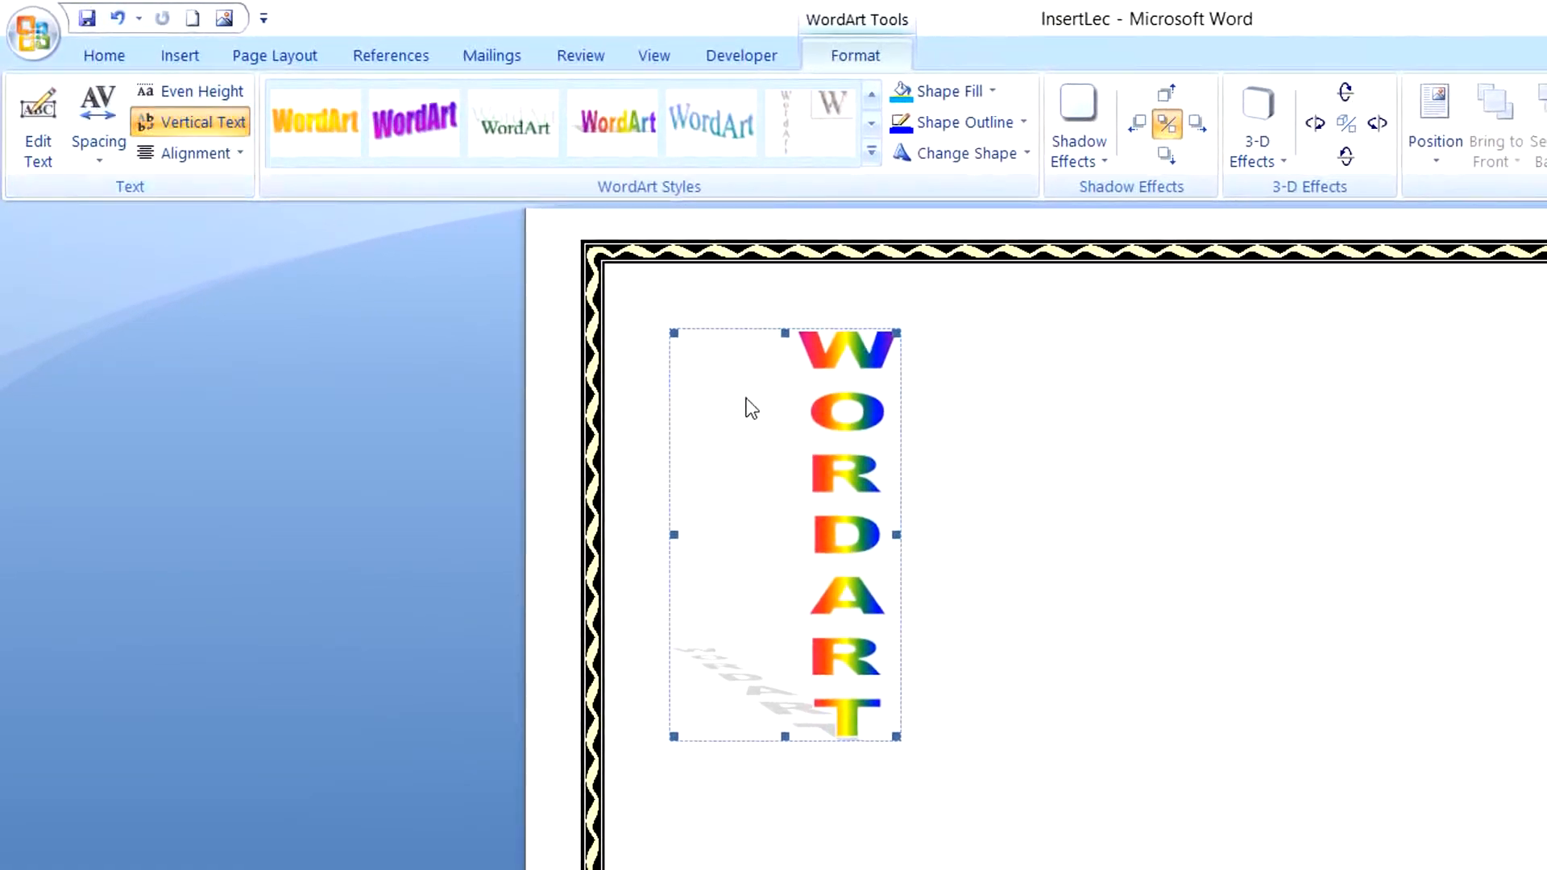
pyautogui.click(245, 119)
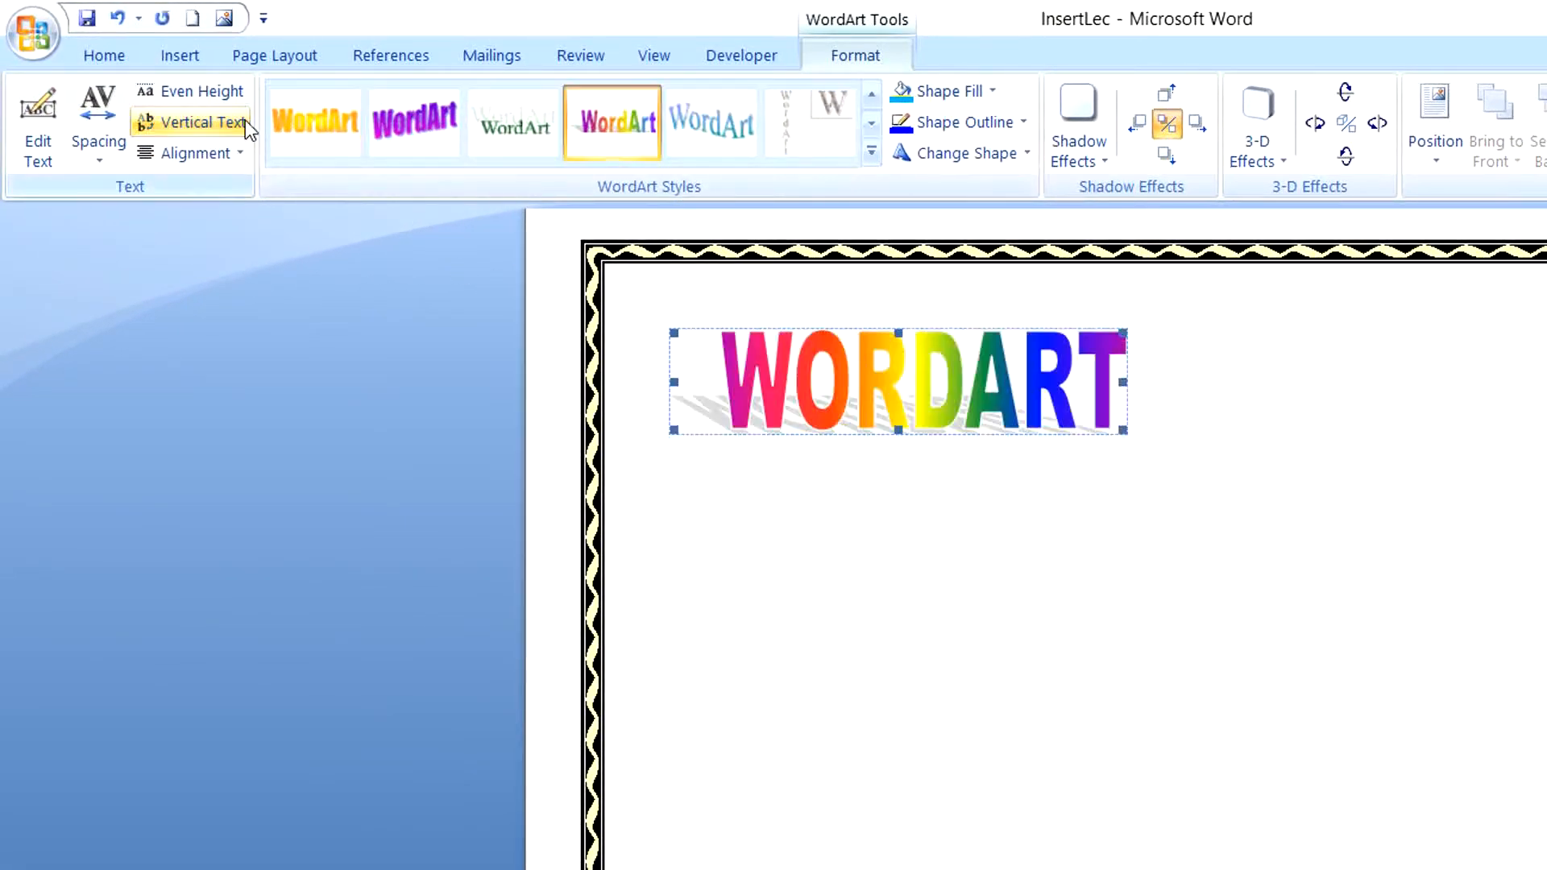
pyautogui.click(244, 153)
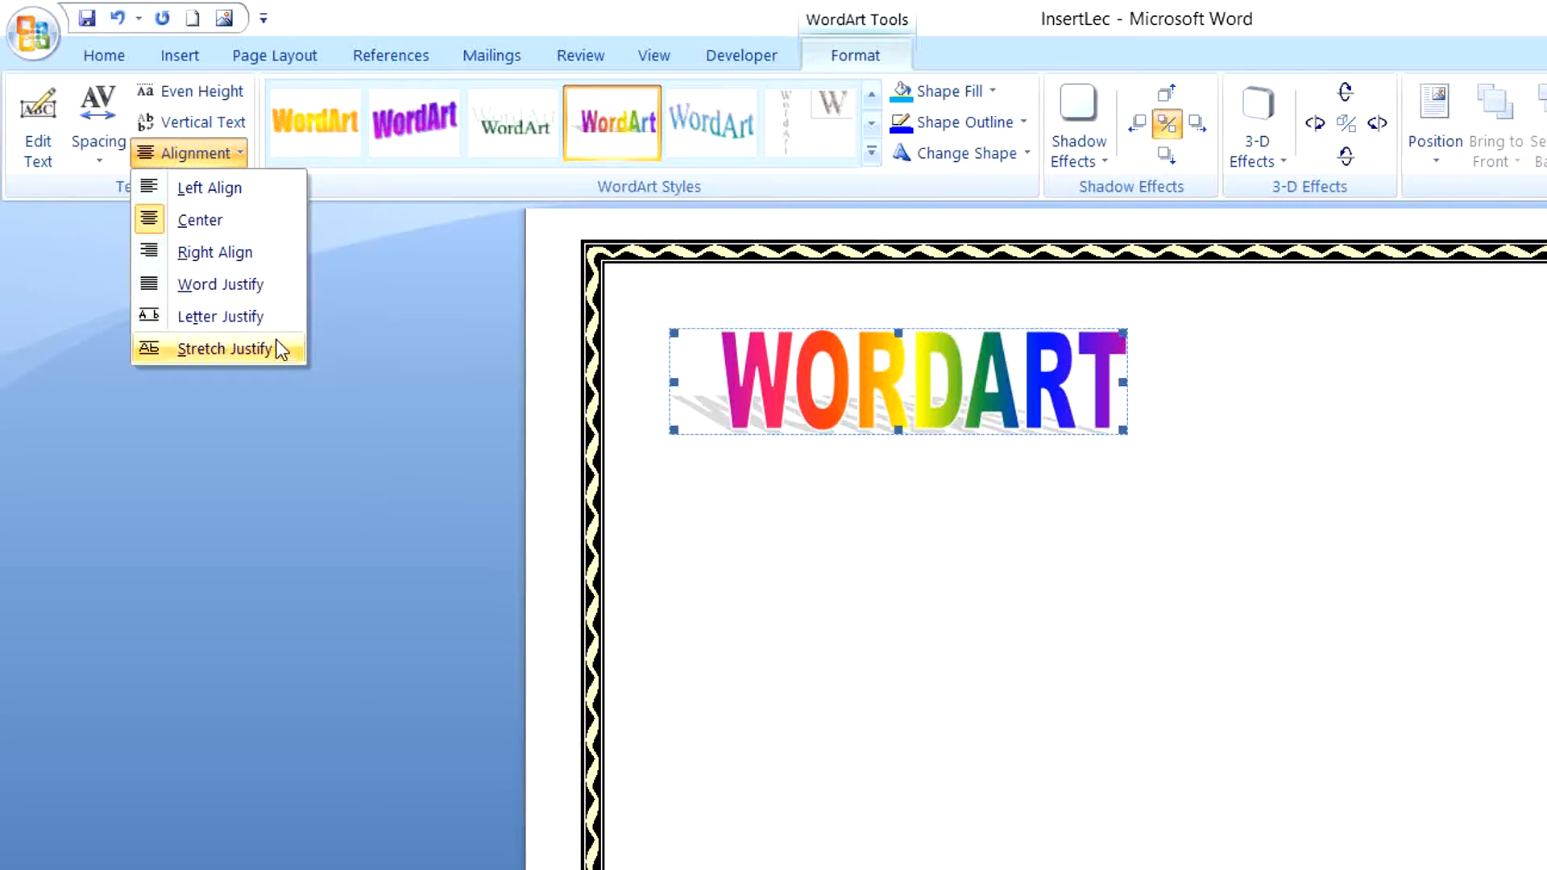
pyautogui.click(525, 347)
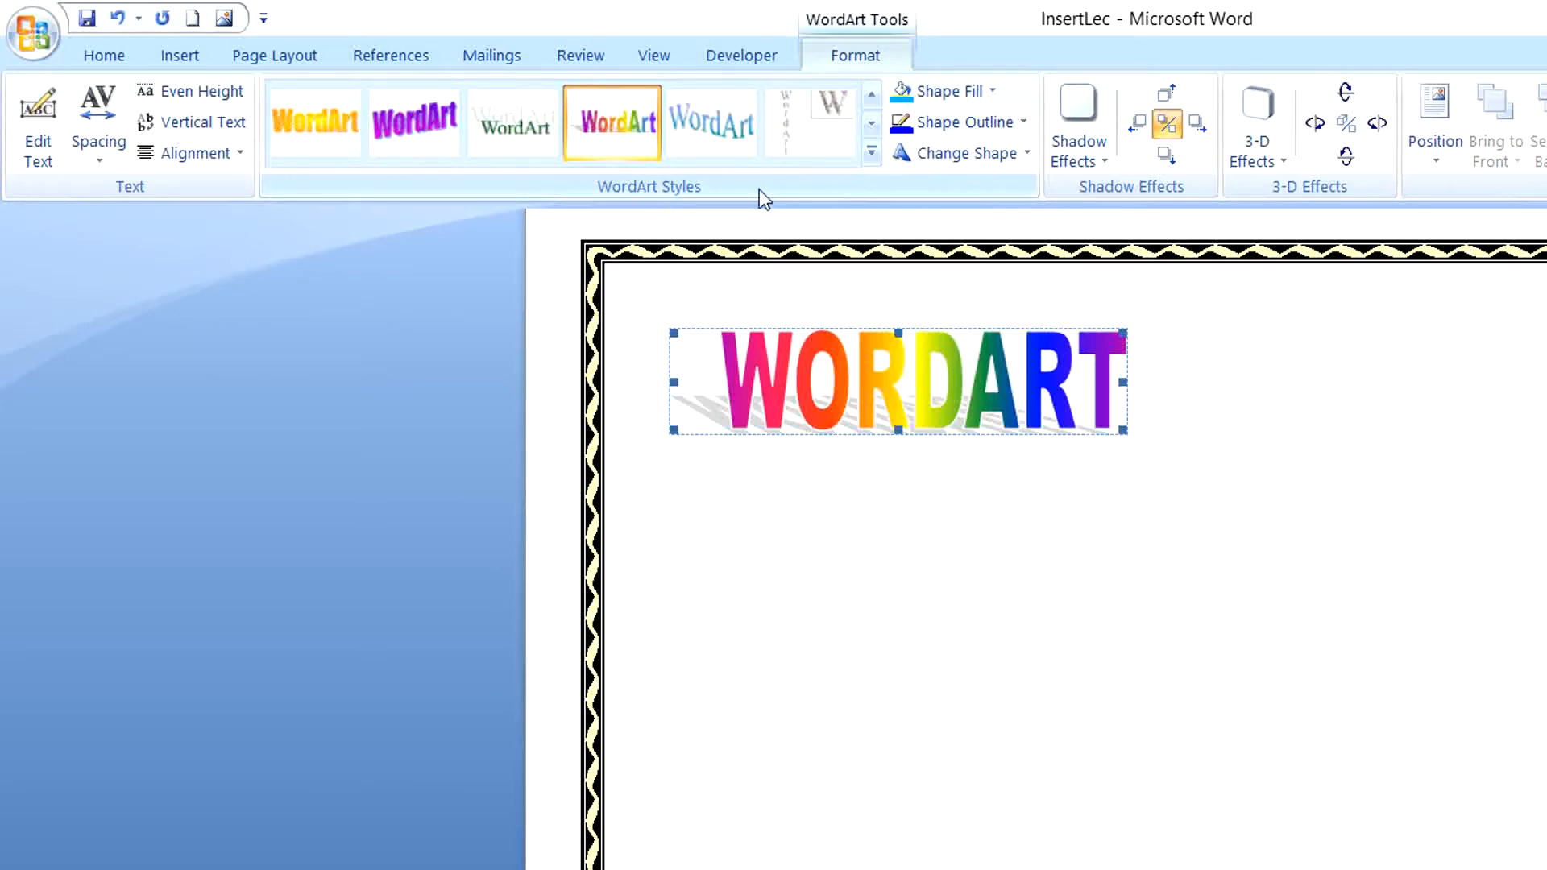
# - Change the WordArt to the white italic style with a black outline and grey shadow
pyautogui.click(871, 151)
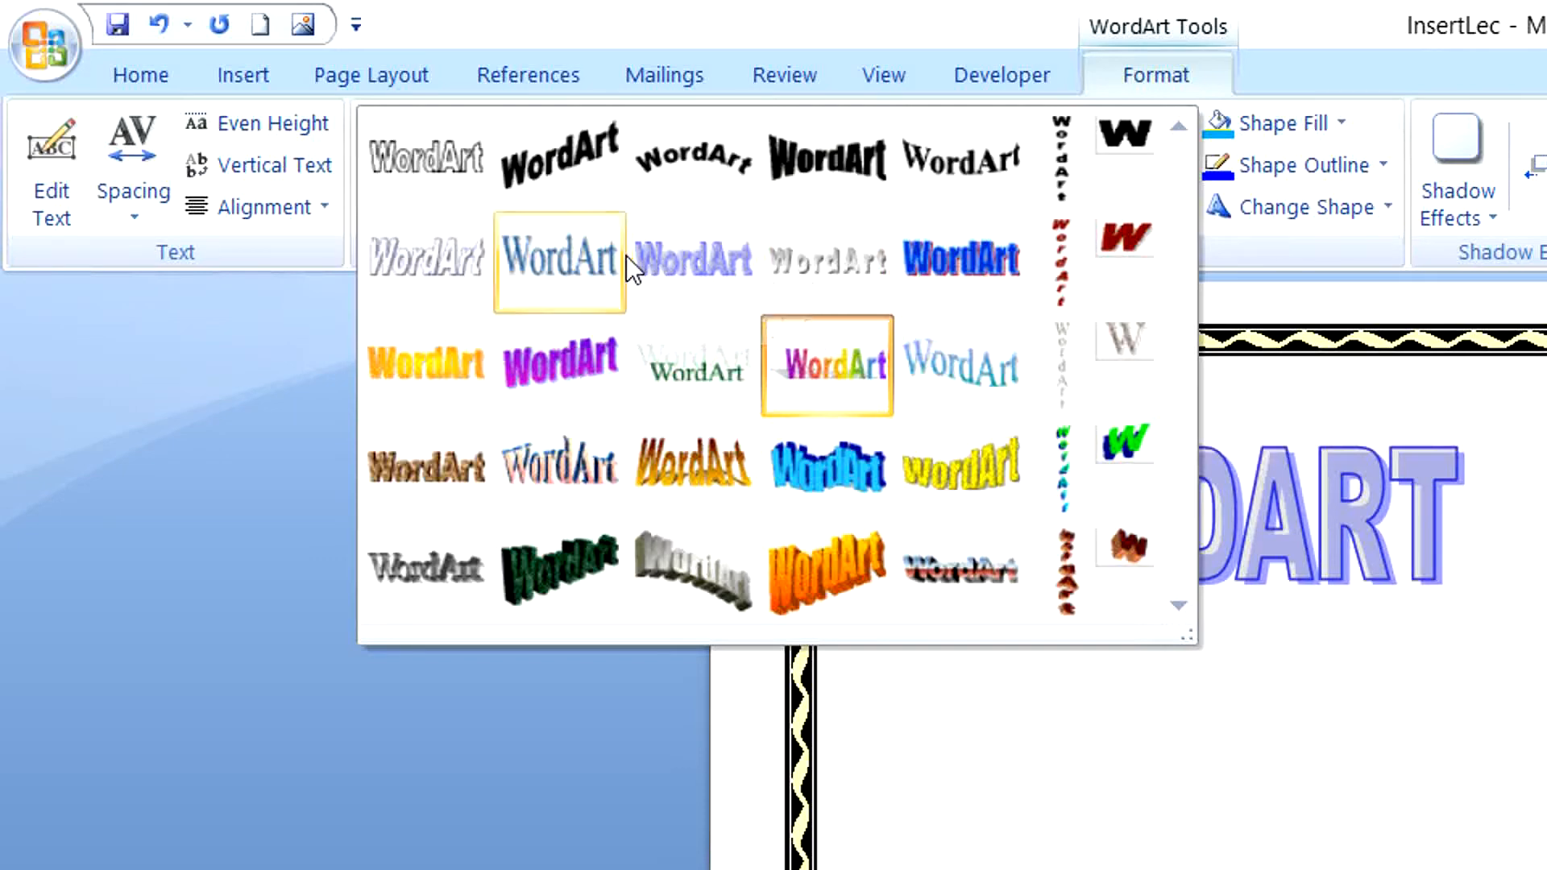
pyautogui.click(476, 262)
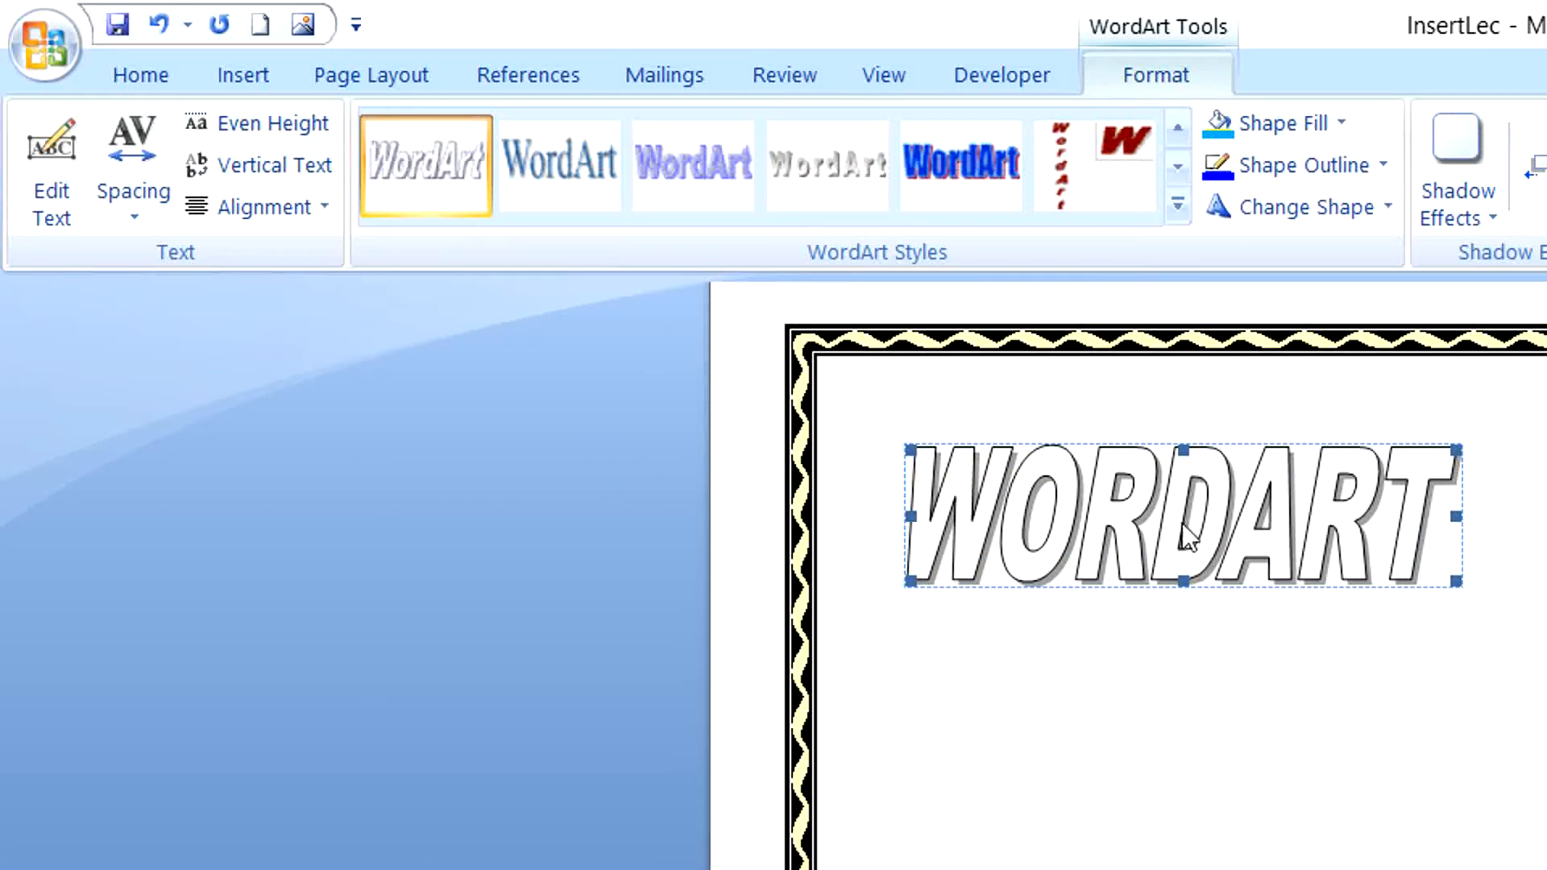
pyautogui.click(1347, 128)
pyautogui.click(1347, 129)
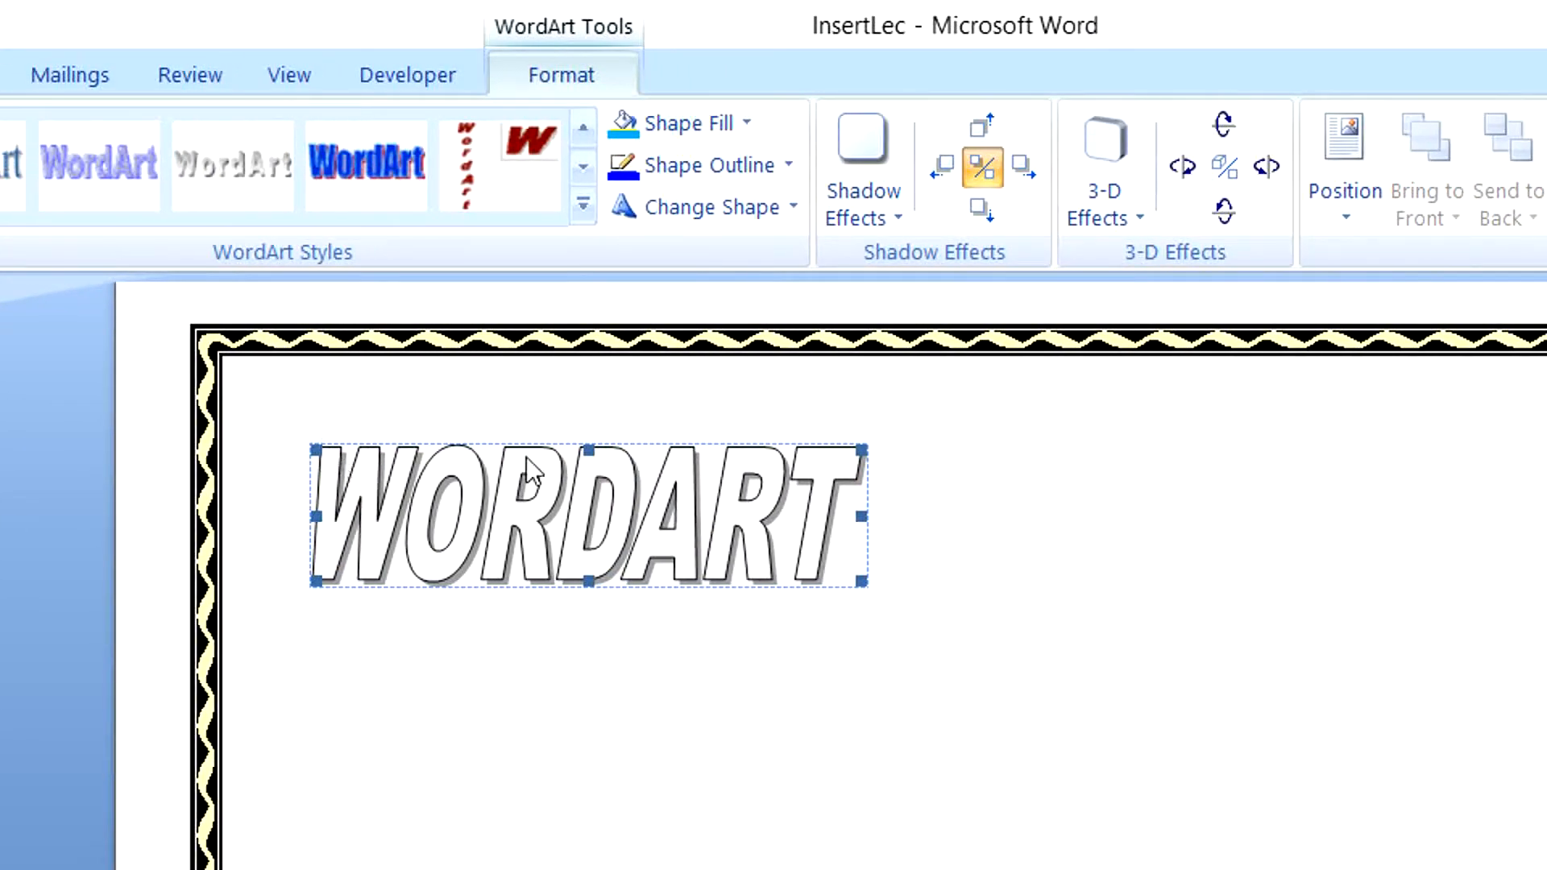
# - Position the WordArt at the top right of the page with text wrapping and fill its letters with yellow
pyautogui.click(1352, 224)
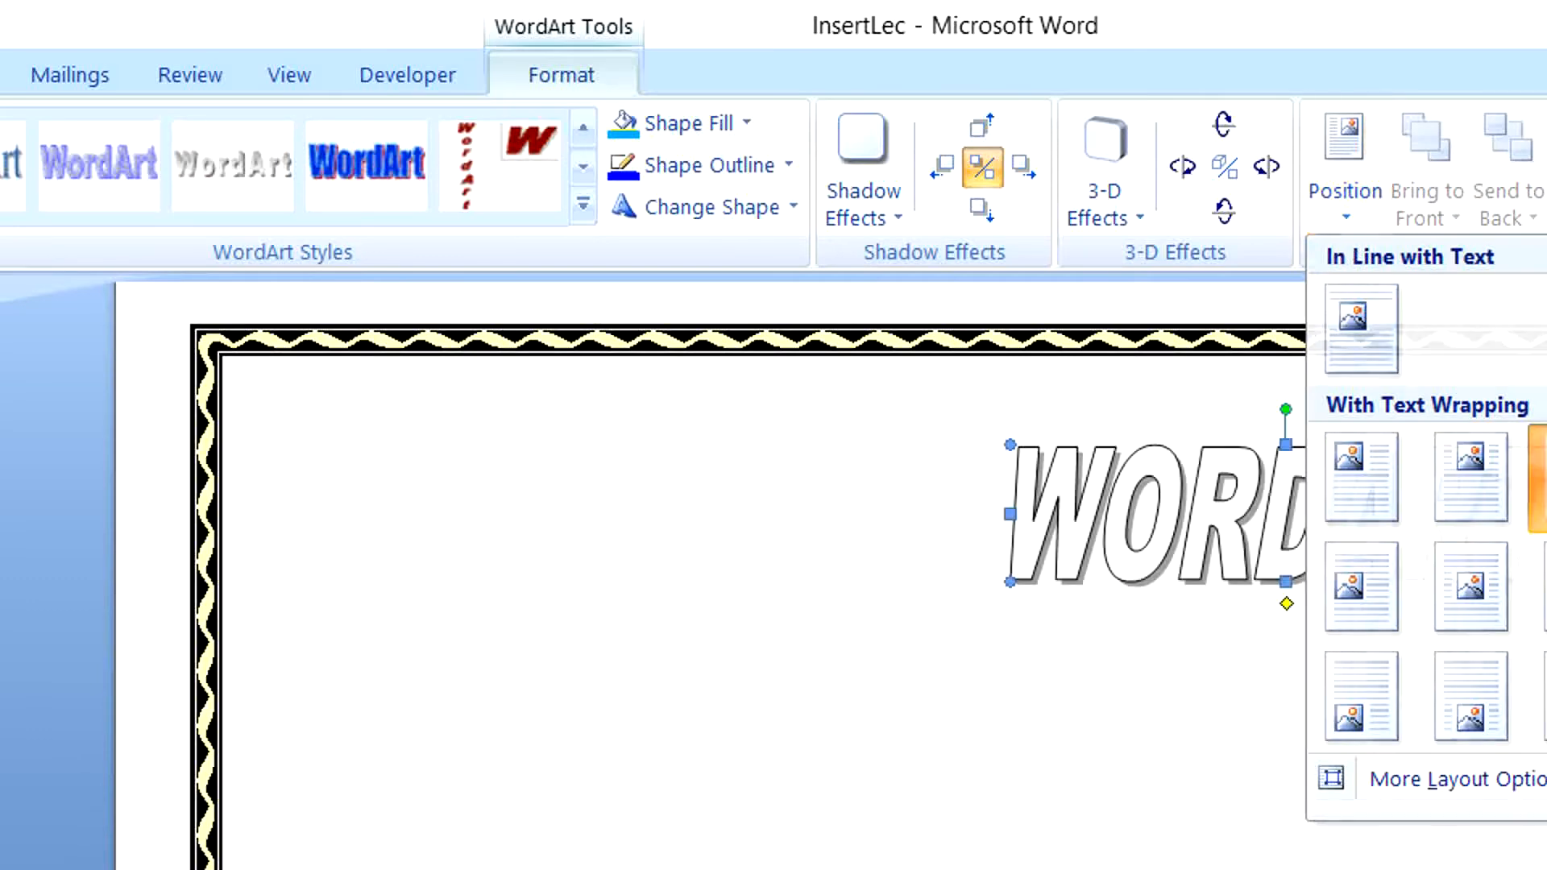
pyautogui.click(1538, 480)
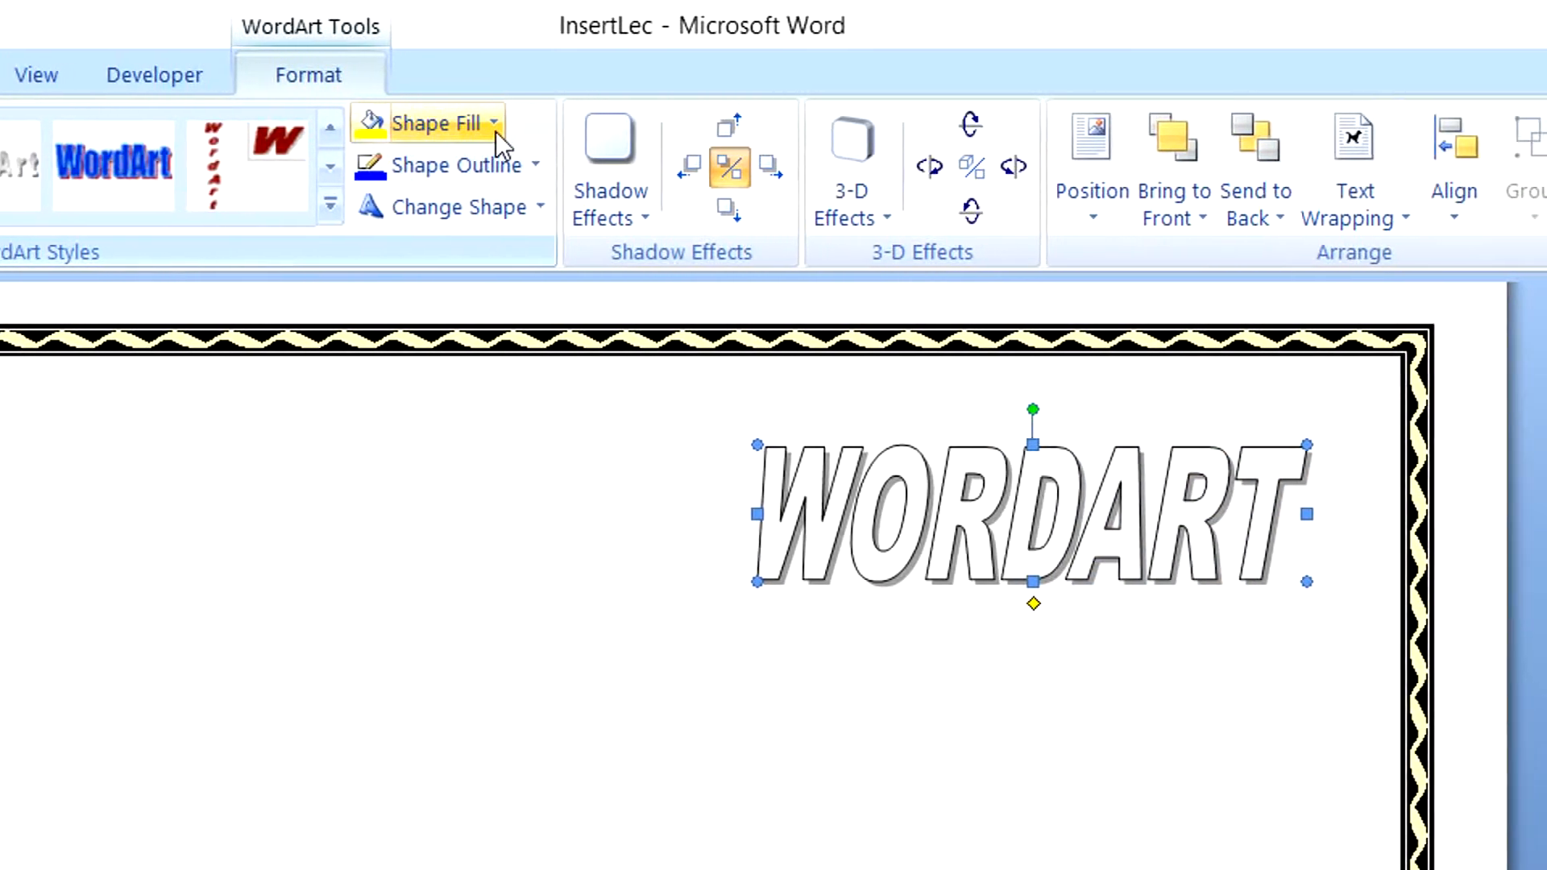
pyautogui.click(494, 123)
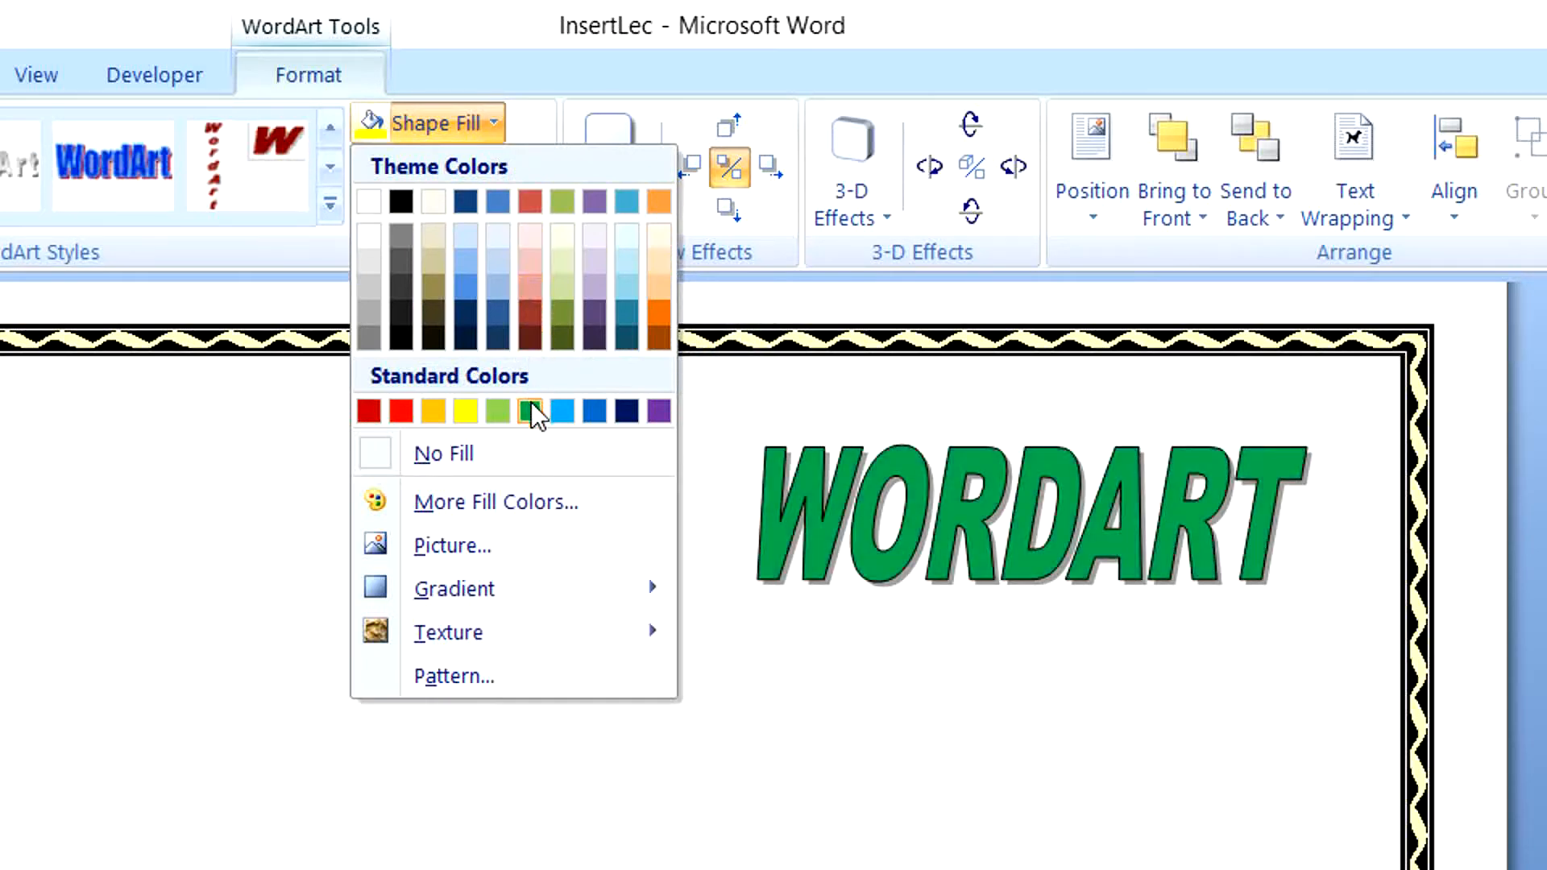
pyautogui.click(464, 411)
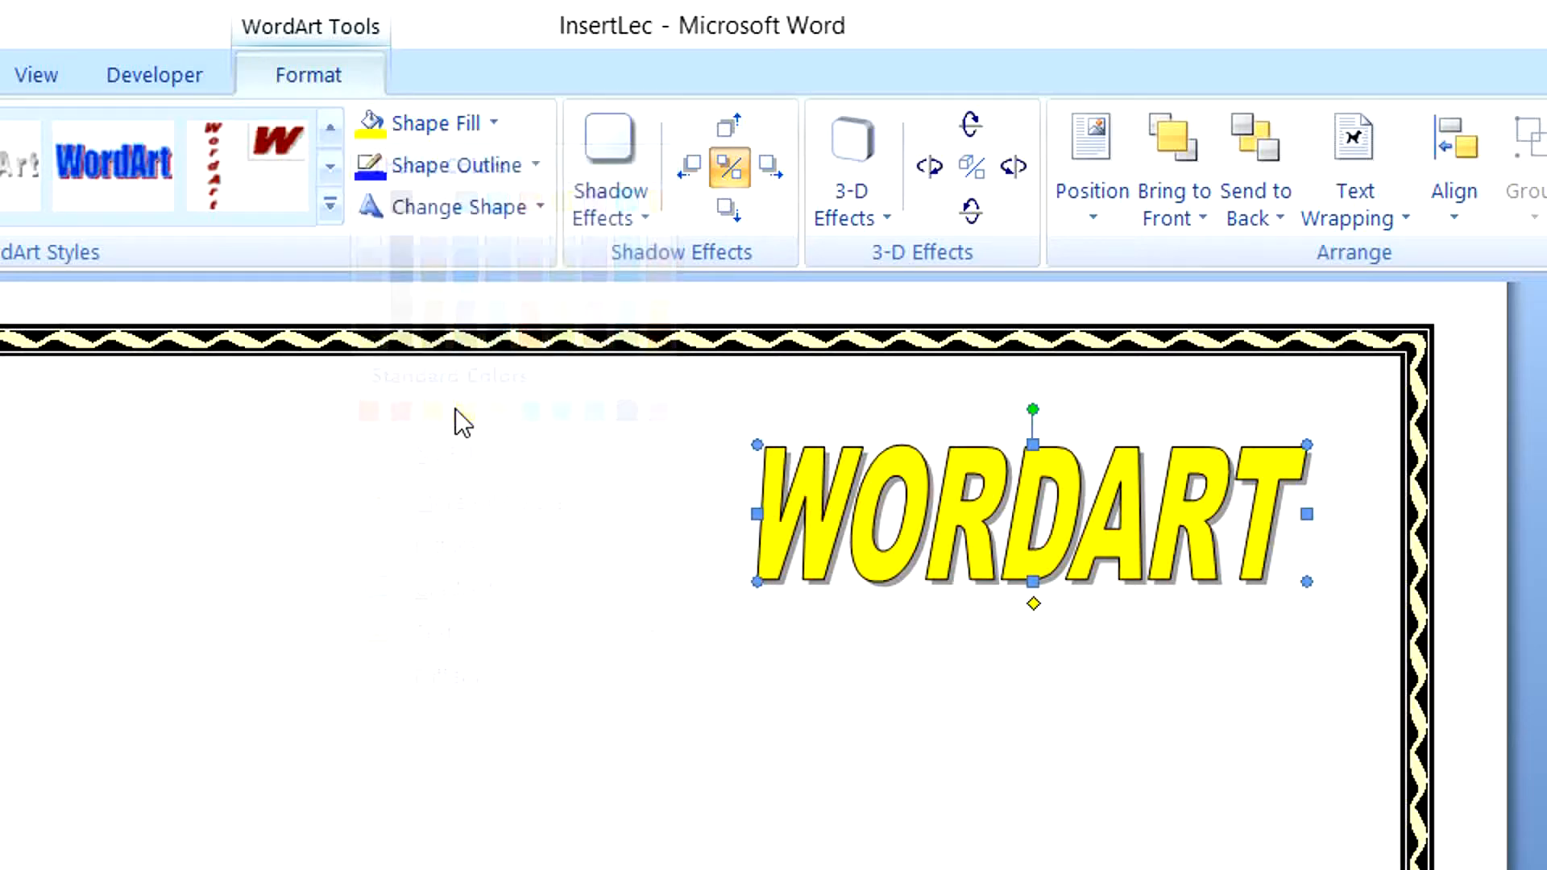
# - Fill the WordArt letters with the portrait picture of a man in a suit from the ACADEMY folder on drive E
pyautogui.click(500, 125)
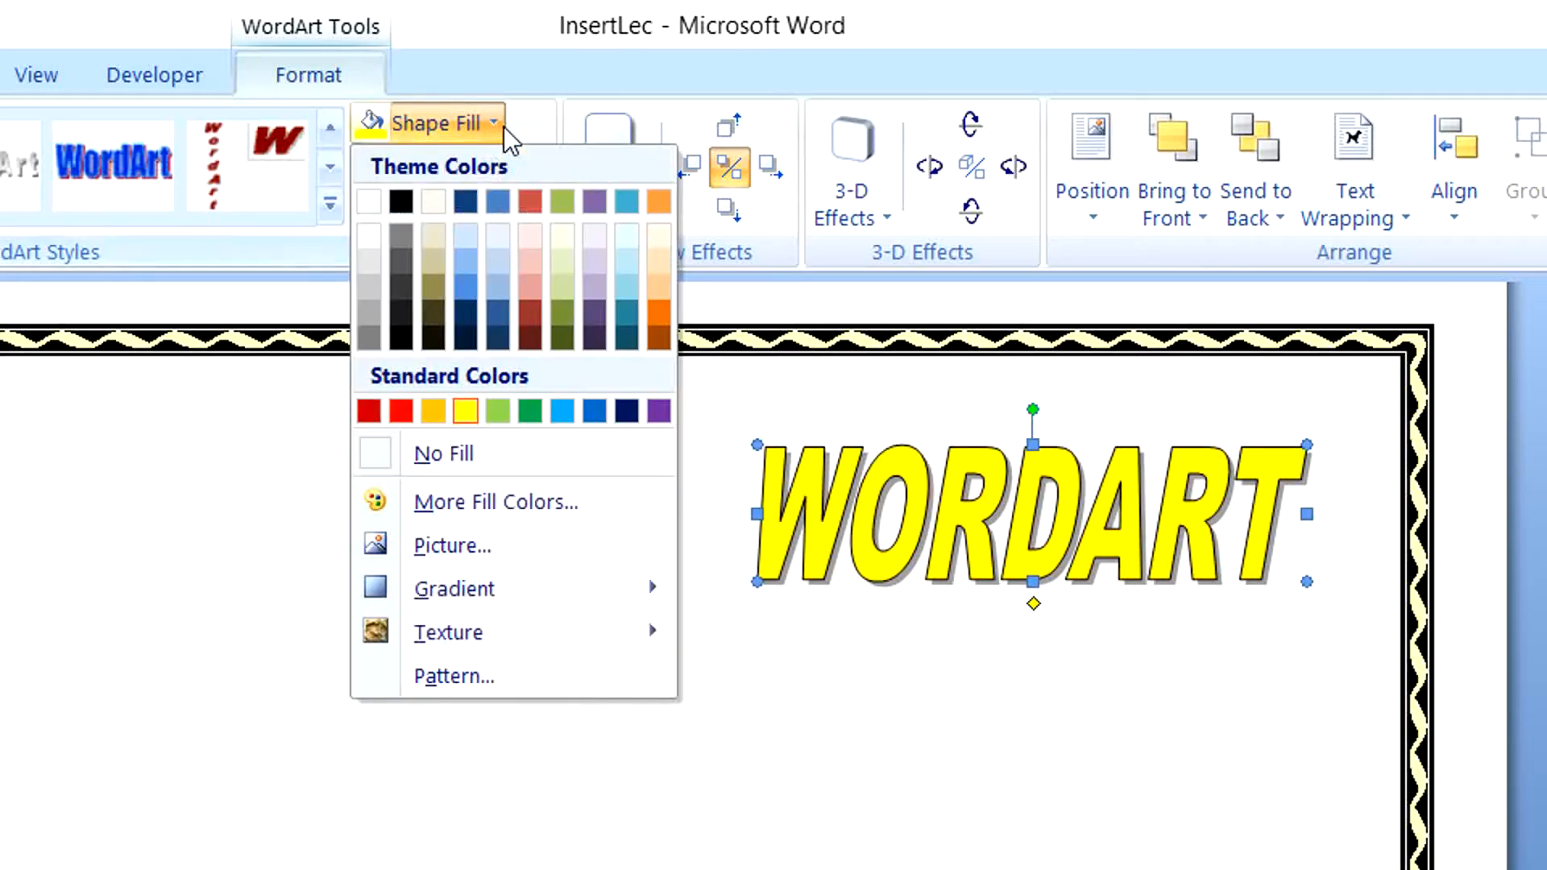
pyautogui.click(504, 548)
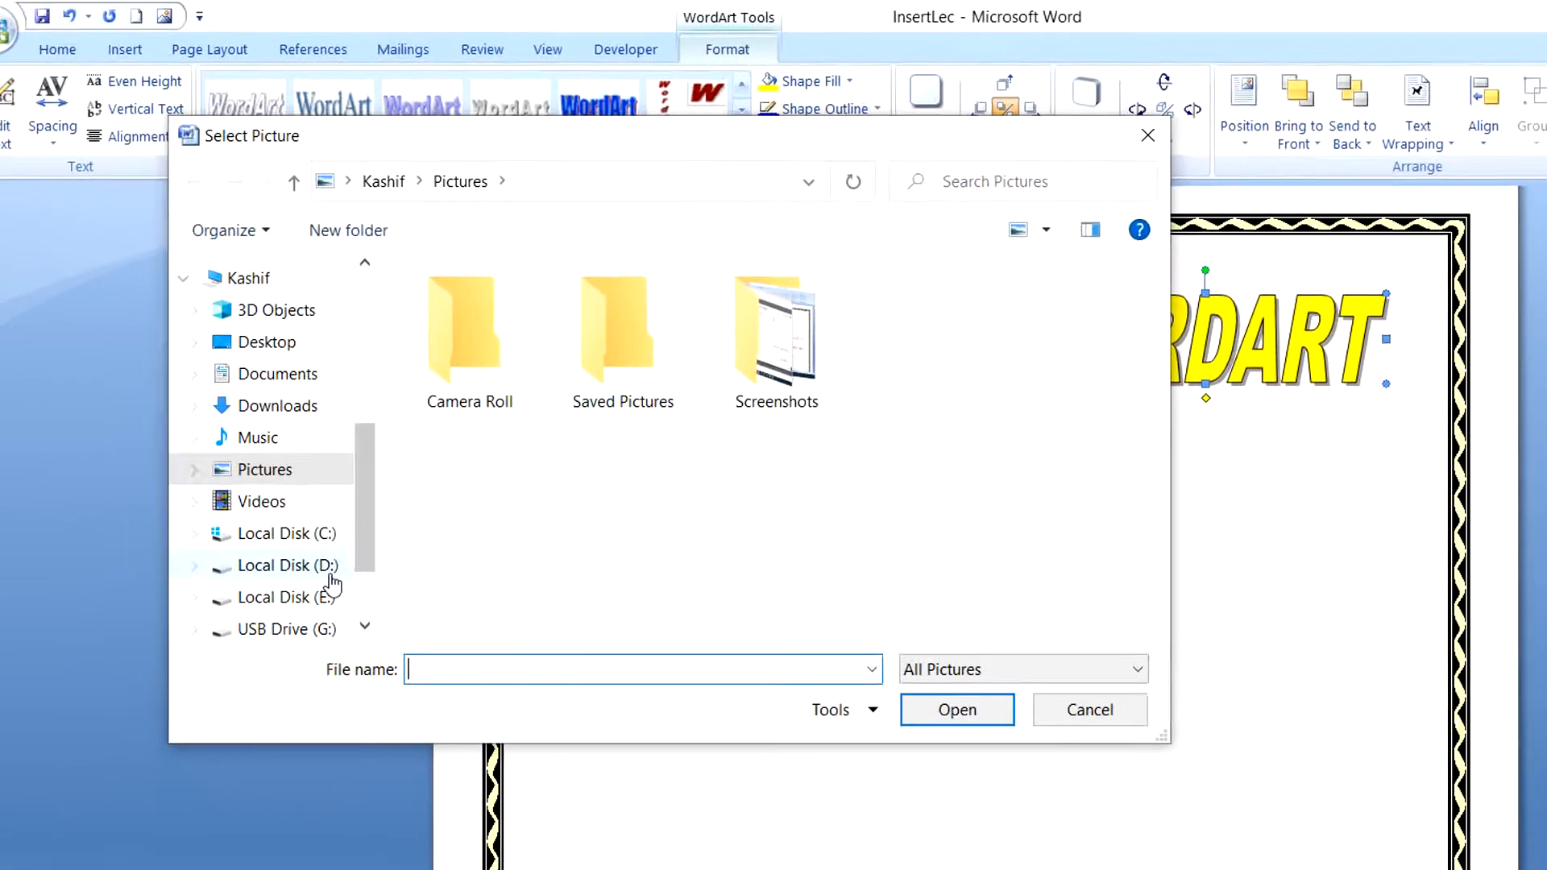
pyautogui.click(347, 584)
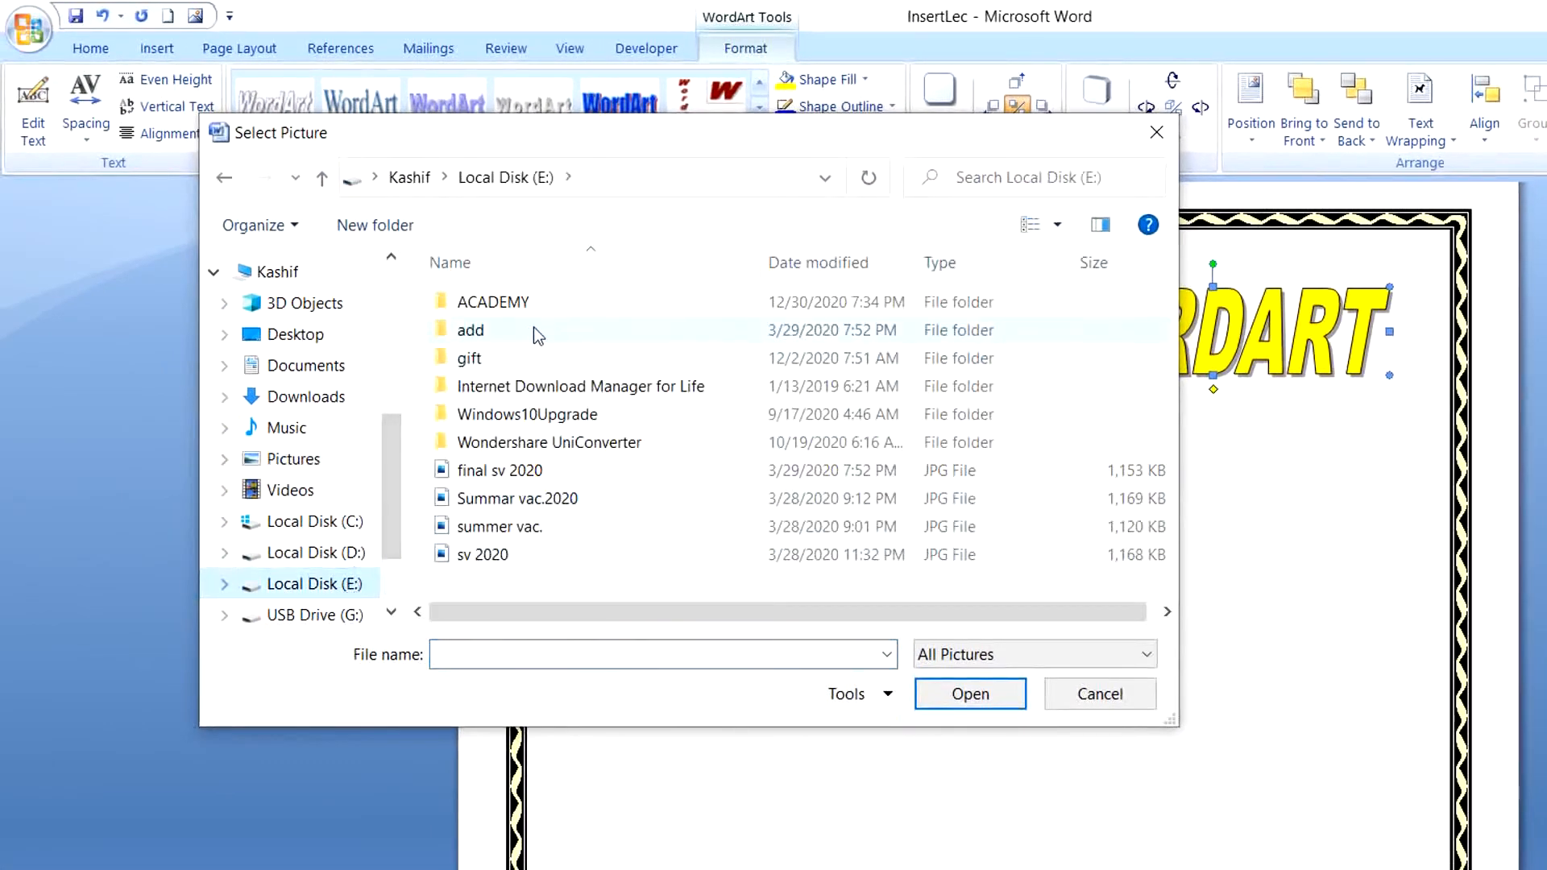
pyautogui.doubleClick(529, 307)
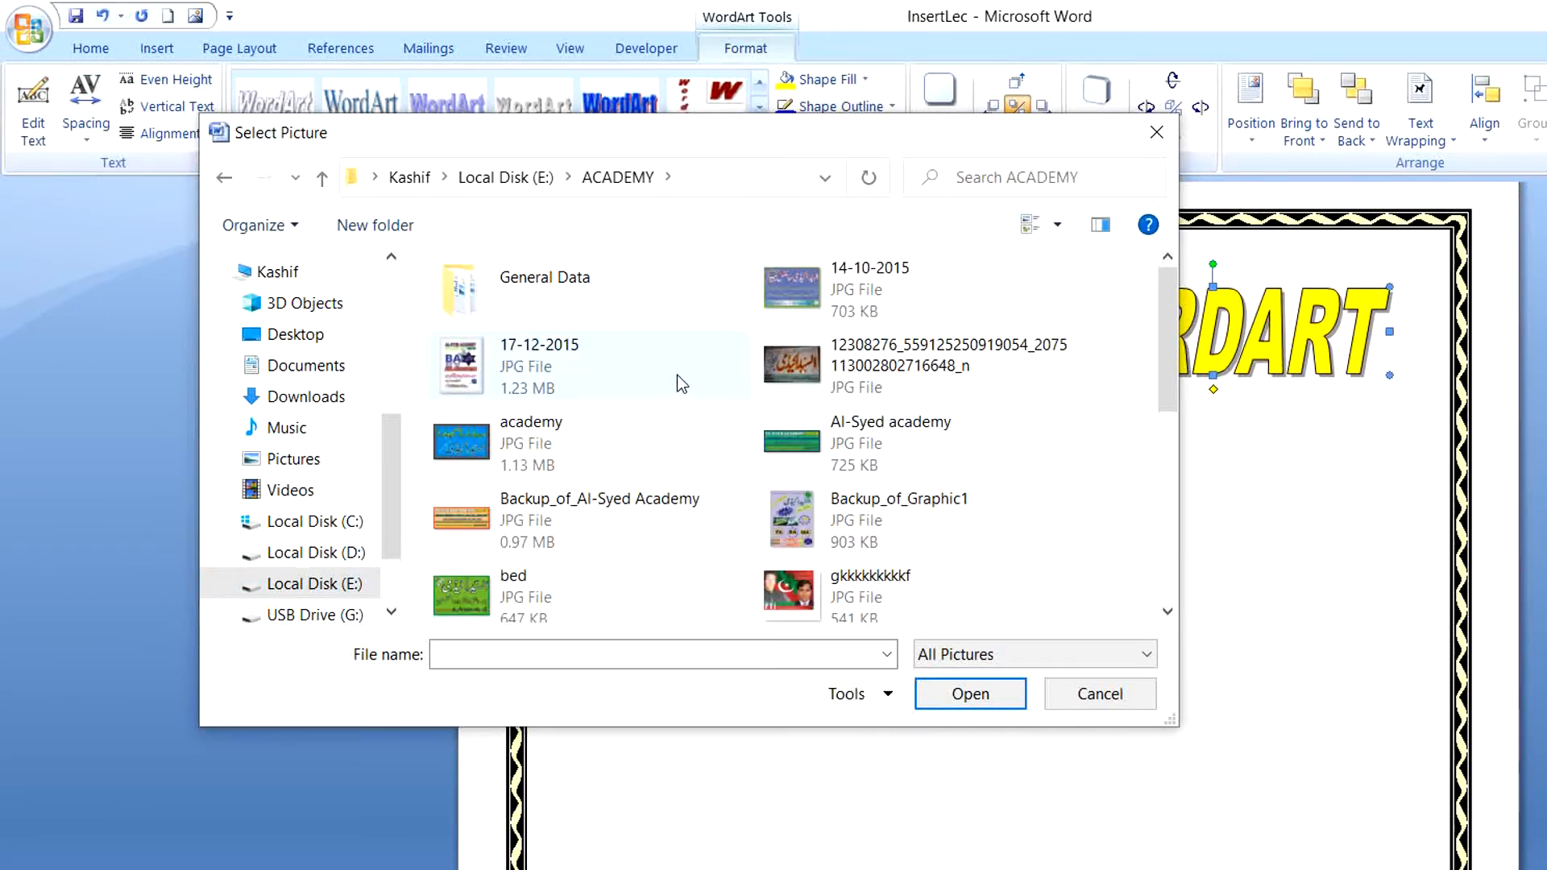
pyautogui.scroll(-2, 677, 375)
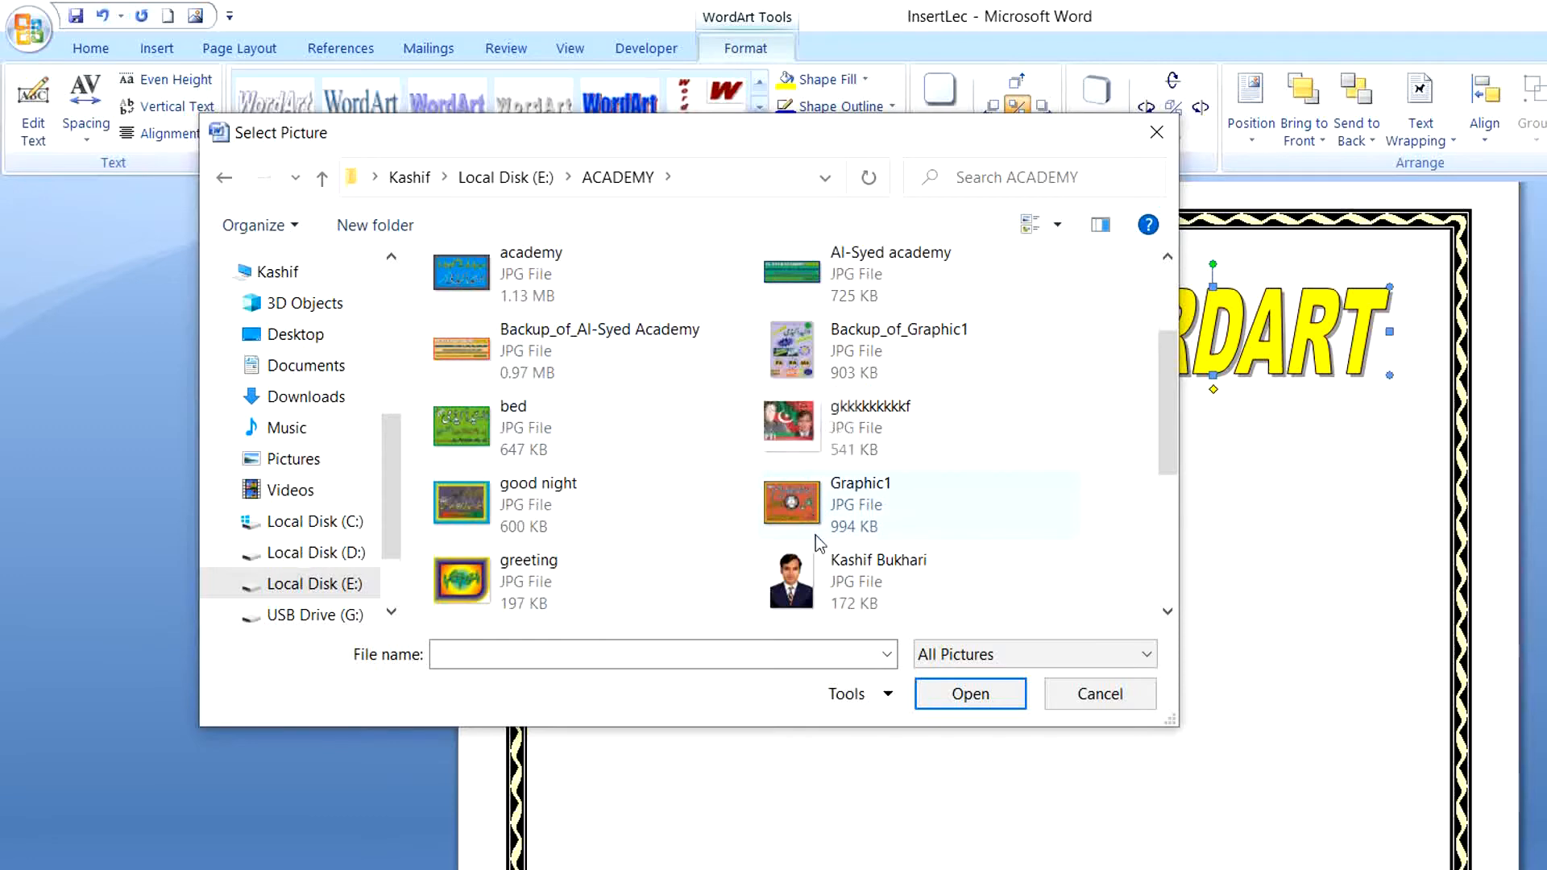
pyautogui.click(814, 580)
pyautogui.click(971, 695)
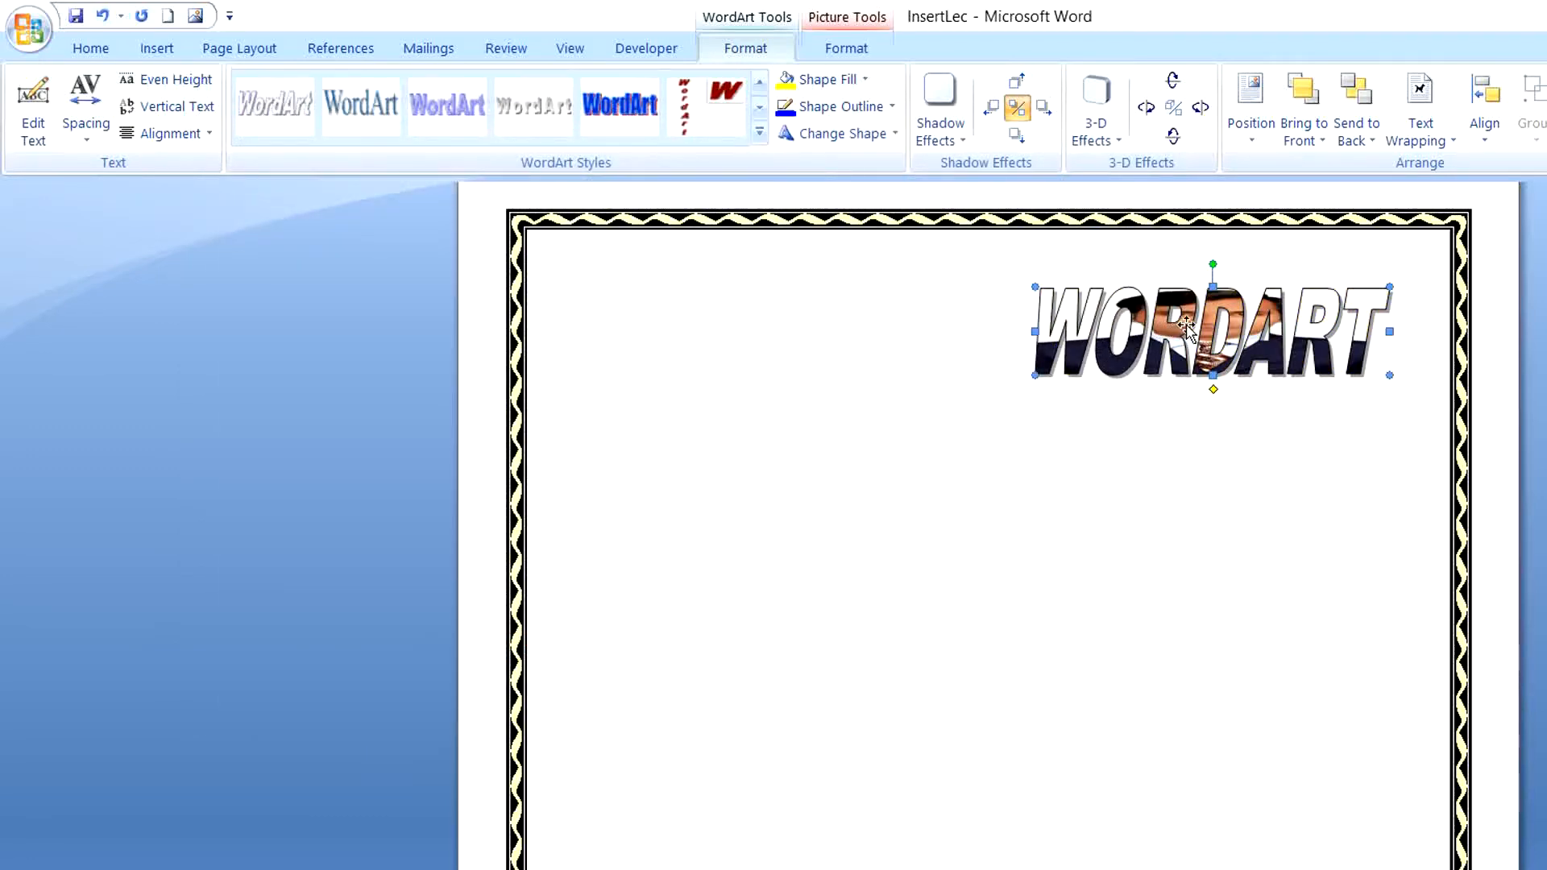
# - View the gradient fills, and fill the WordArt with the mottled pale blue and pink texture
pyautogui.click(865, 79)
pyautogui.moveTo(897, 382)
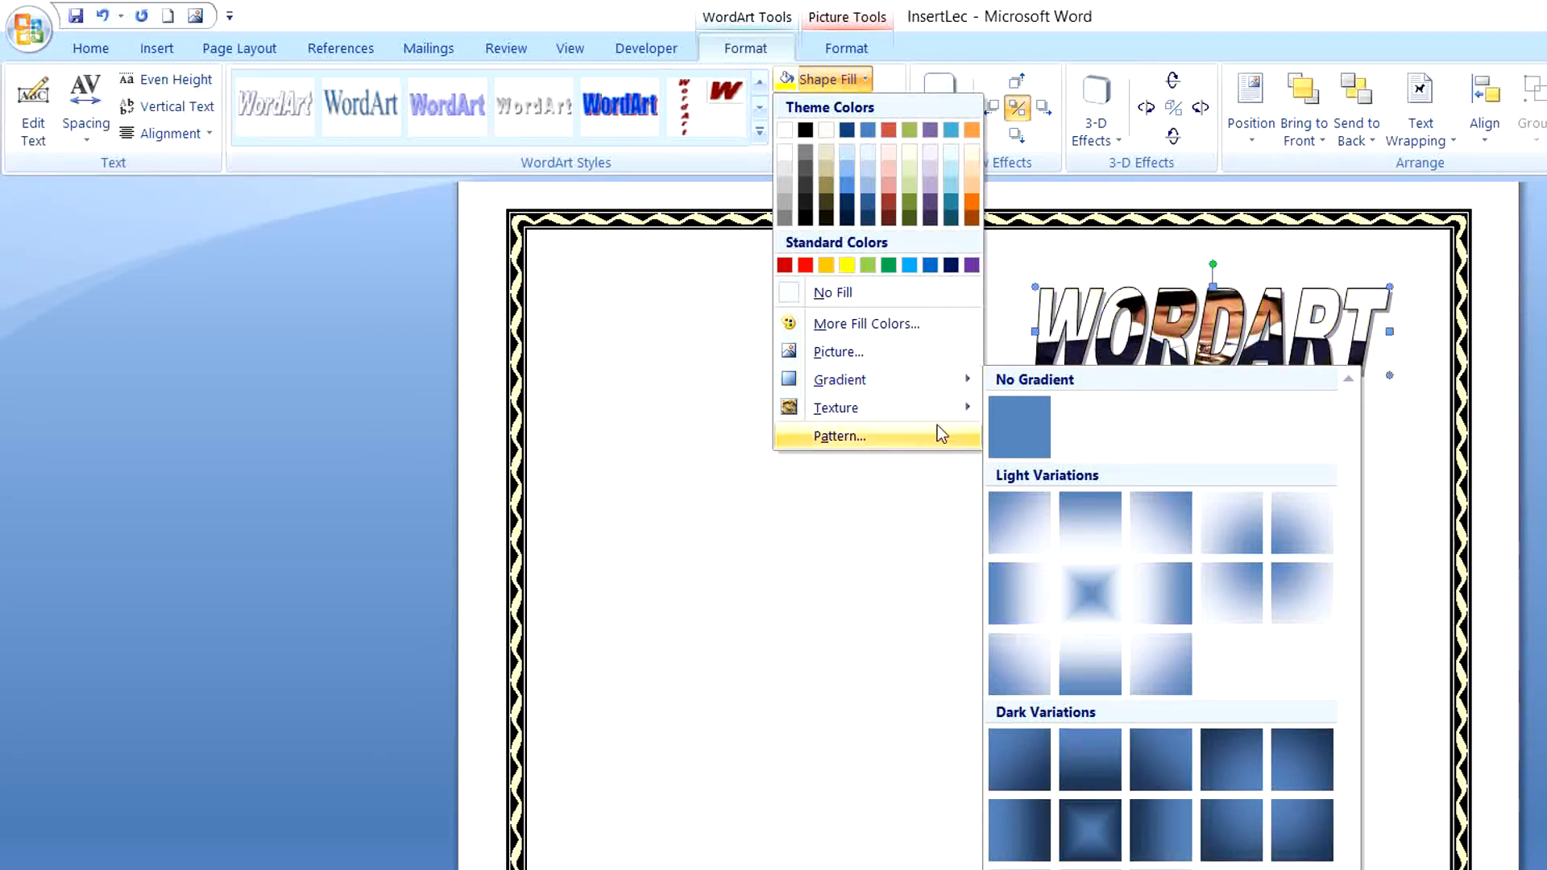
pyautogui.moveTo(943, 412)
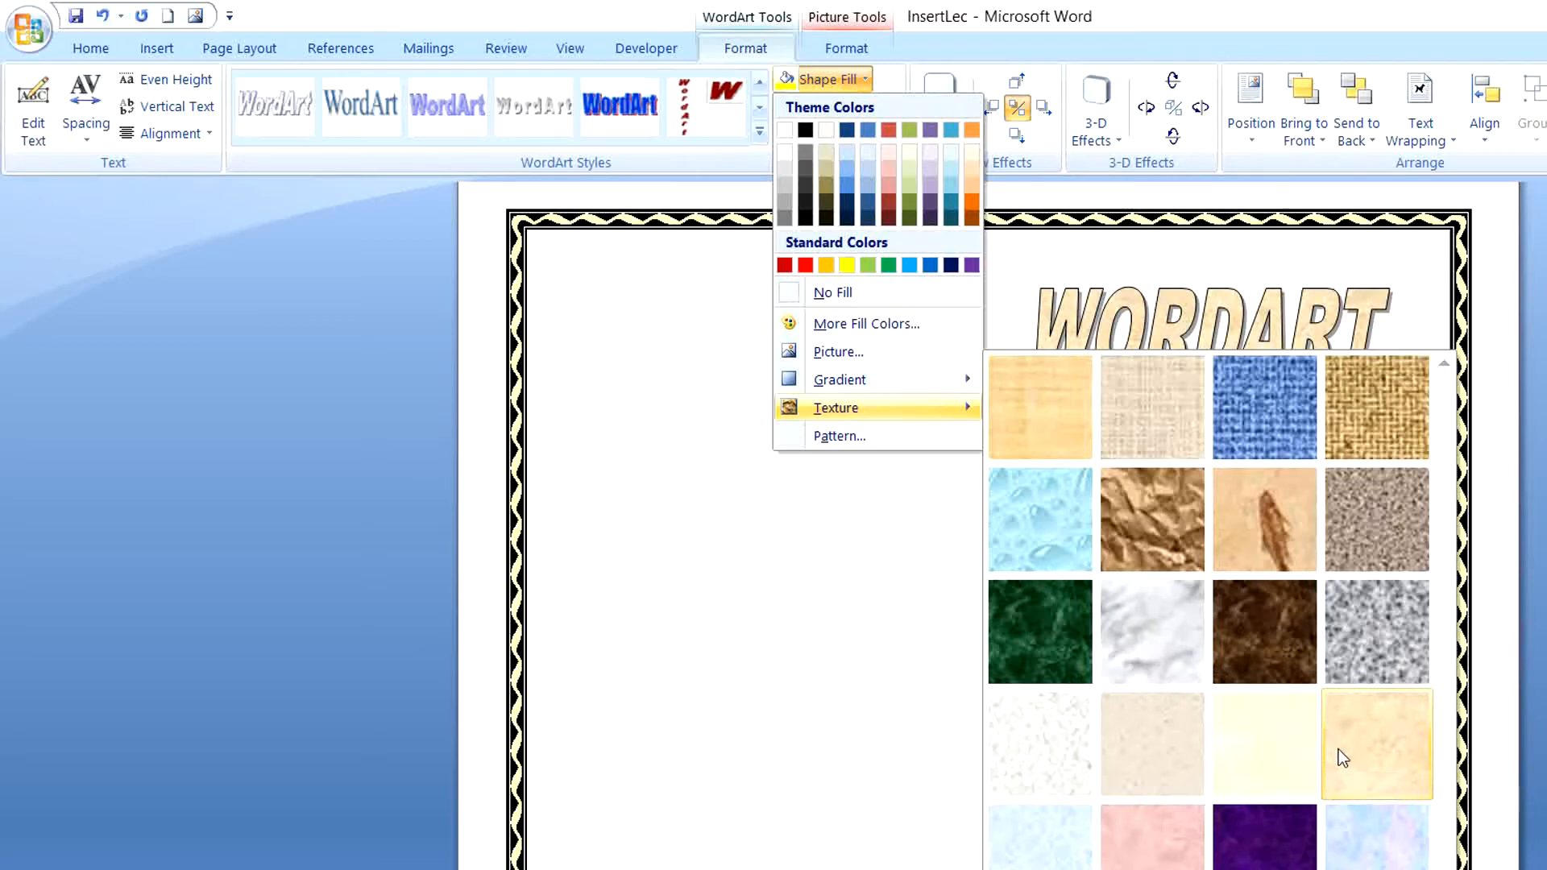
pyautogui.click(1367, 838)
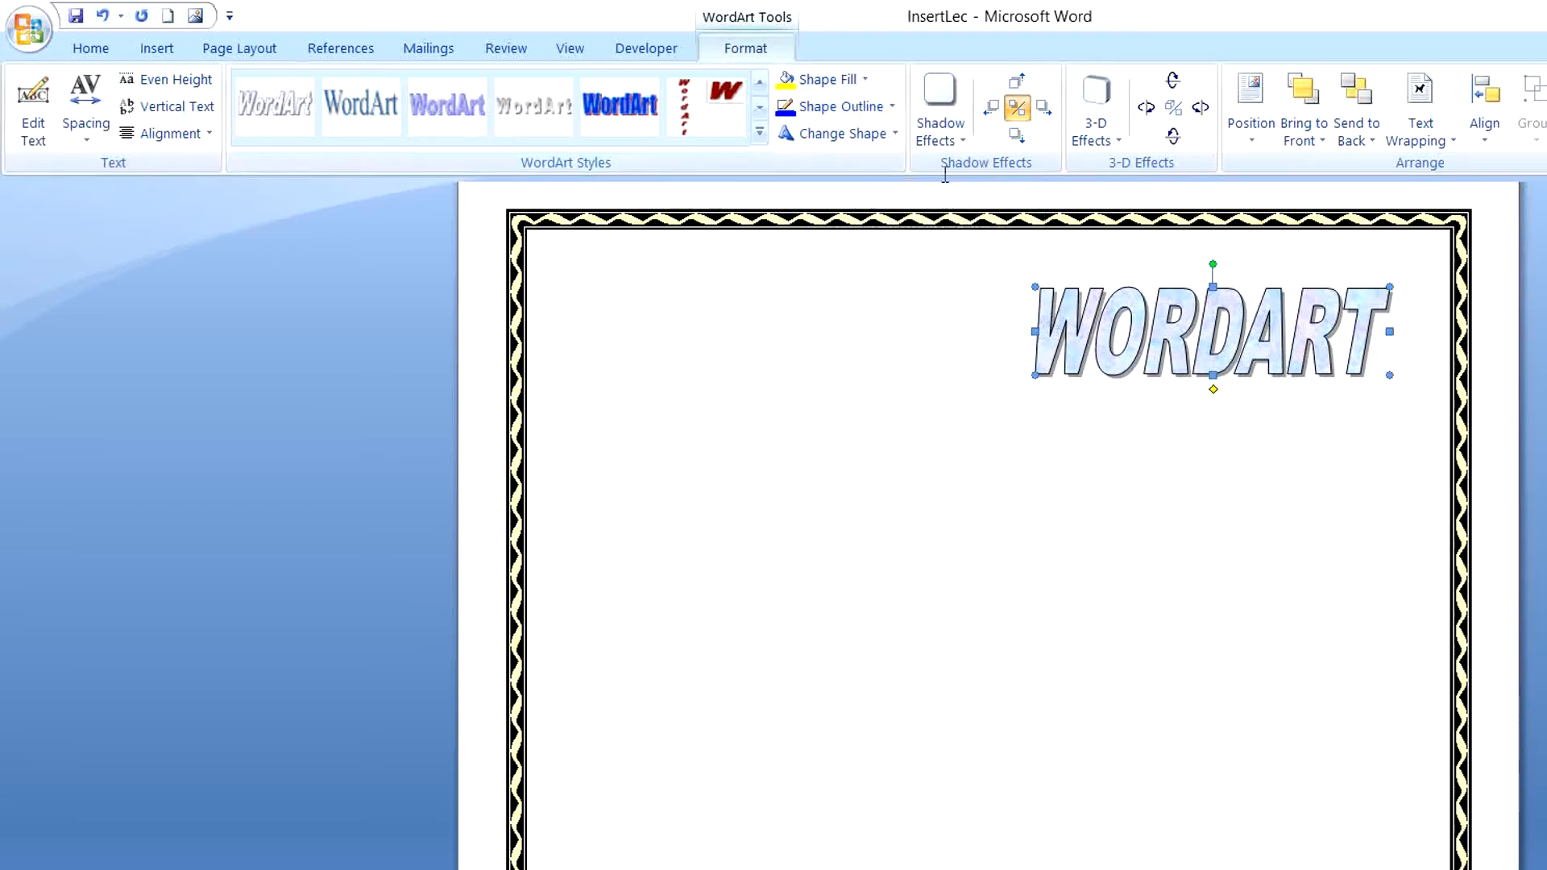
# - Set the WordArt outline to the standard light blue colour and deselect the WordArt
pyautogui.click(889, 108)
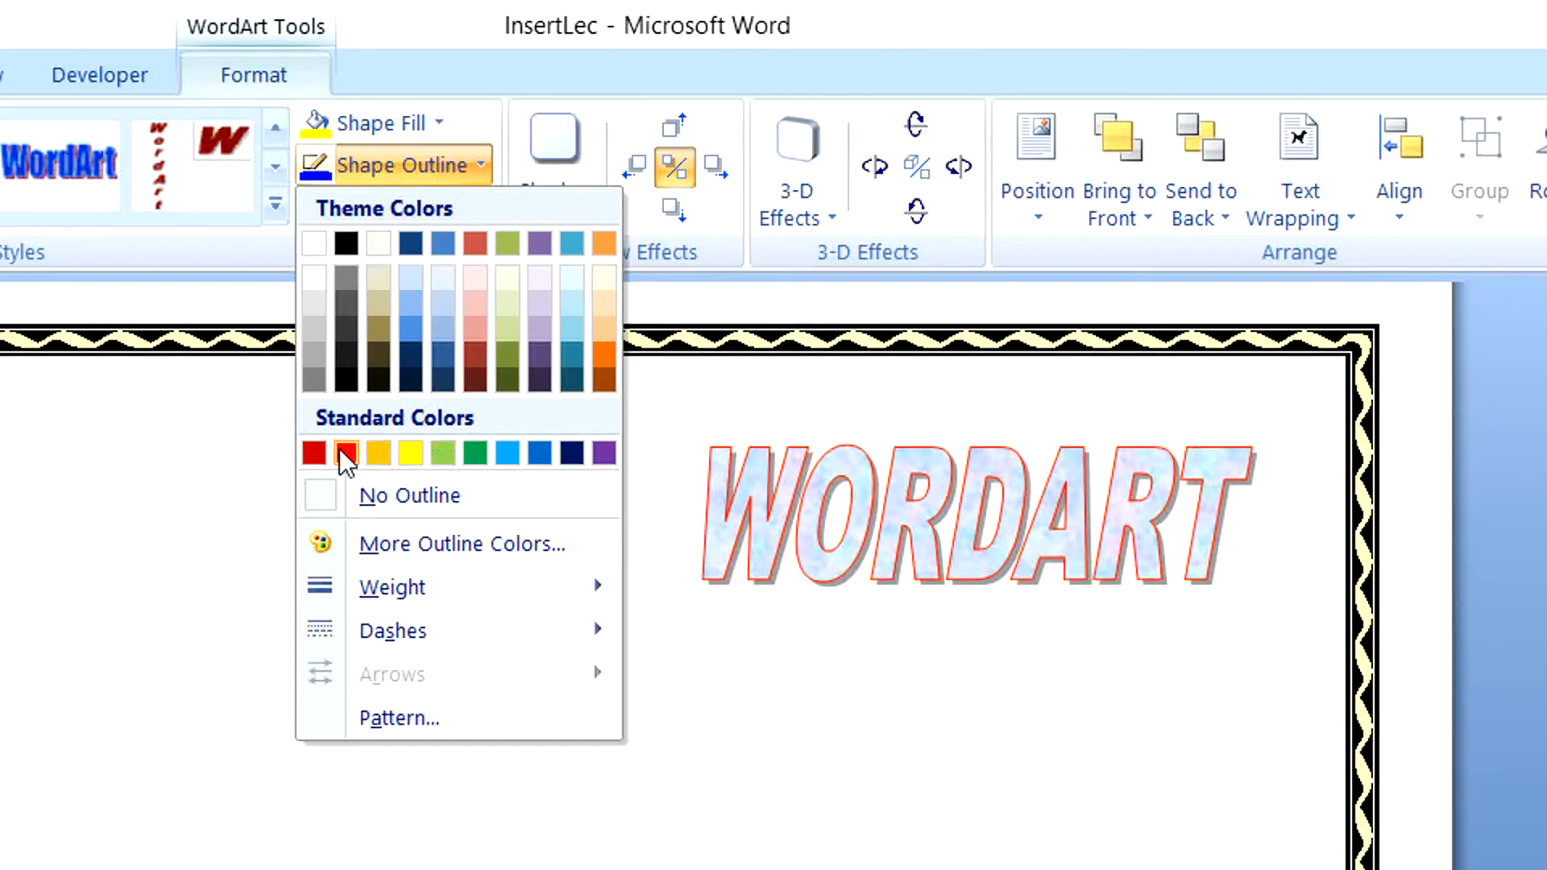
pyautogui.click(506, 457)
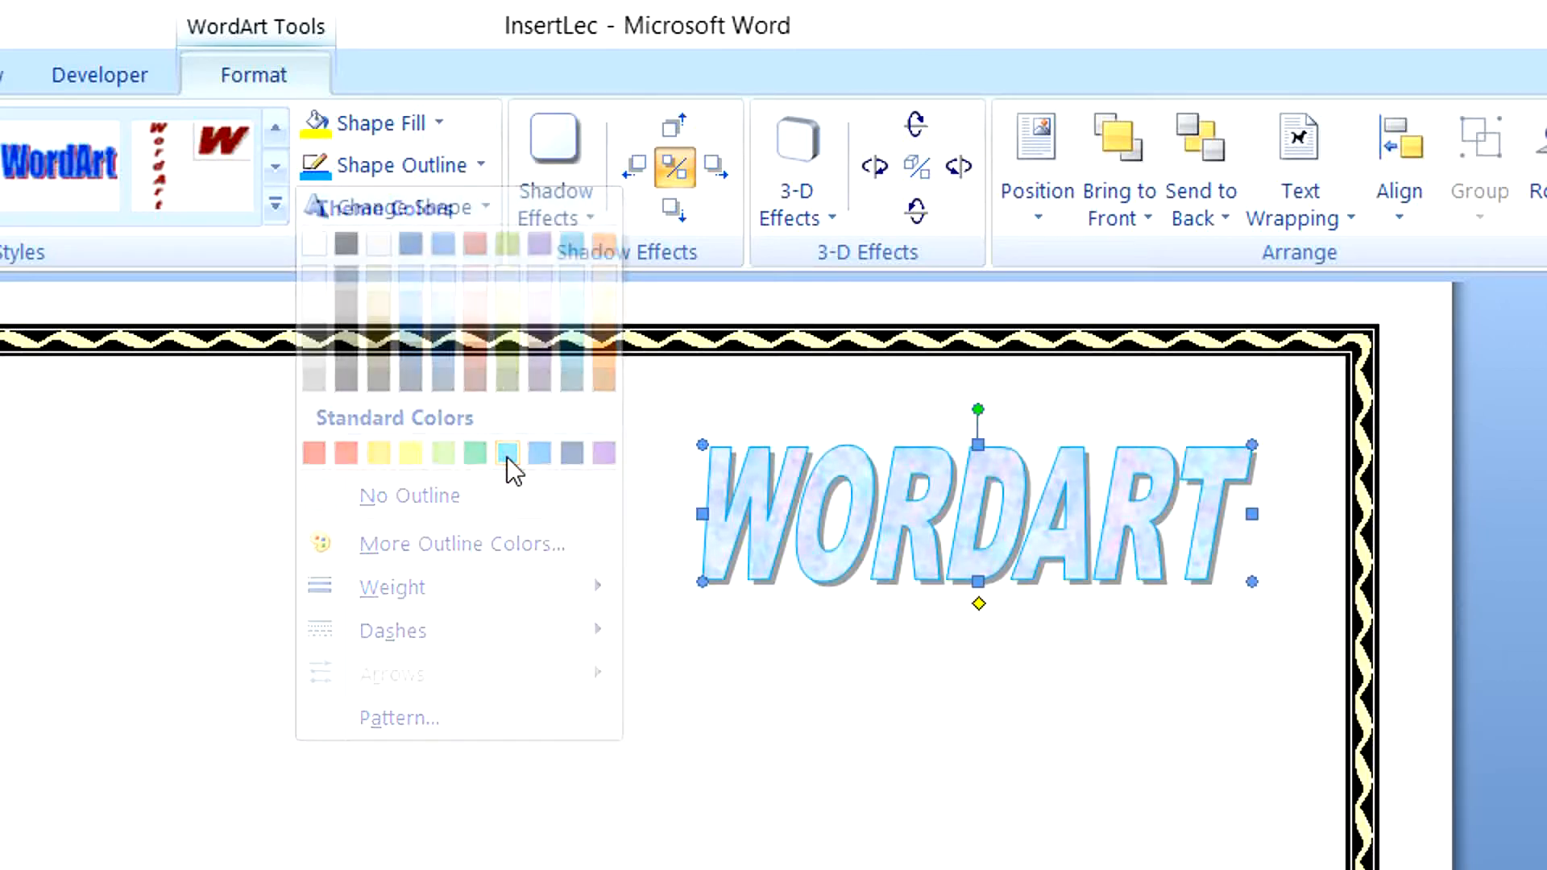
pyautogui.click(796, 683)
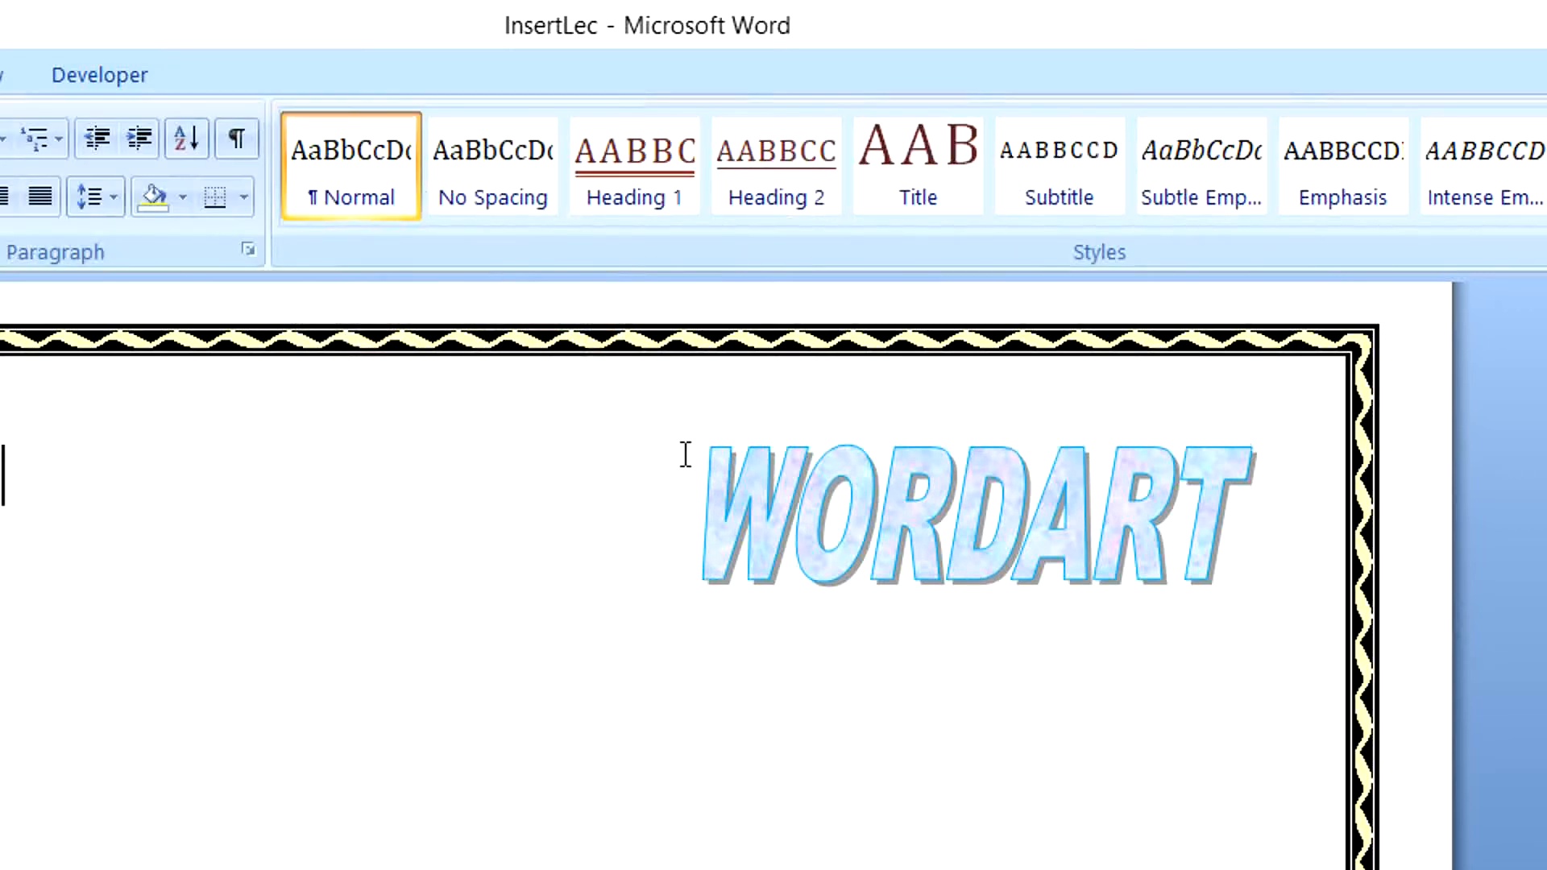
# - Reselect the WordArt and view its outline weight and dash options without applying any
pyautogui.click(794, 529)
pyautogui.click(487, 167)
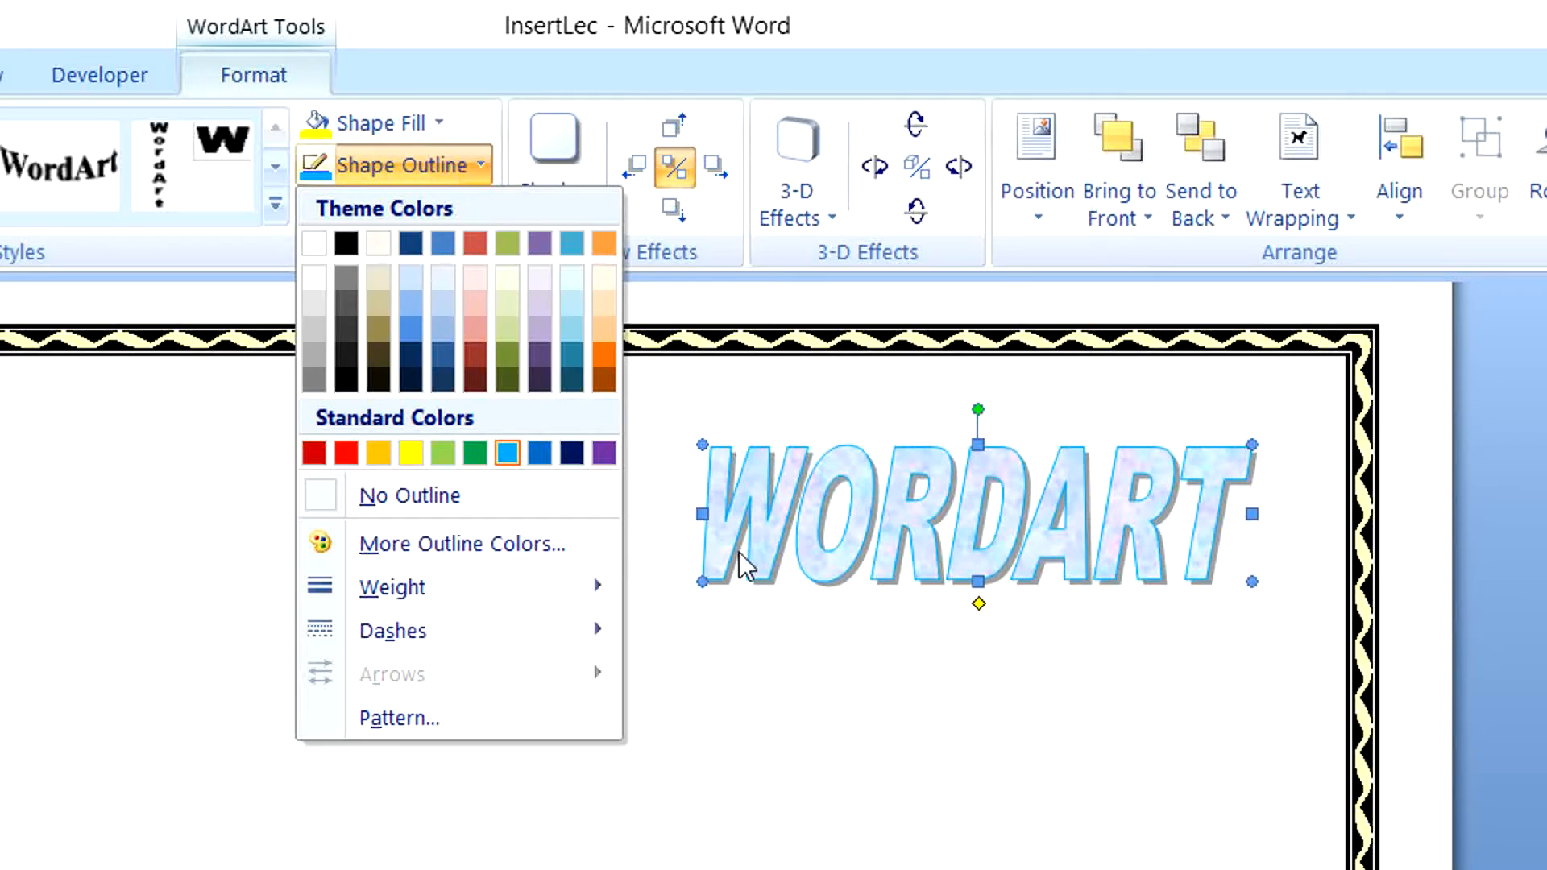
pyautogui.moveTo(408, 592)
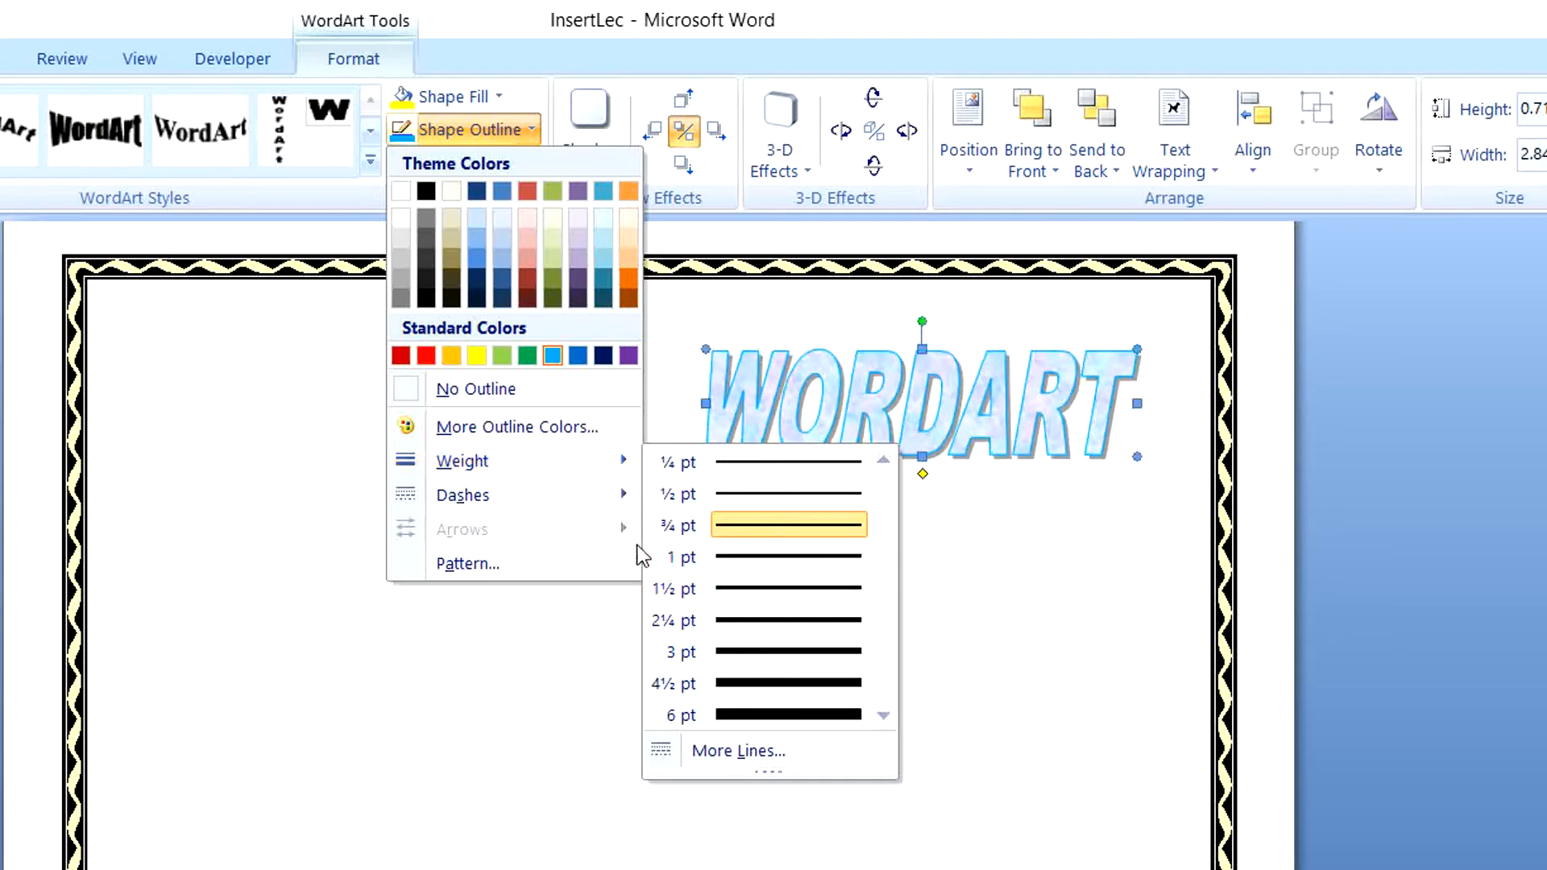
pyautogui.moveTo(626, 503)
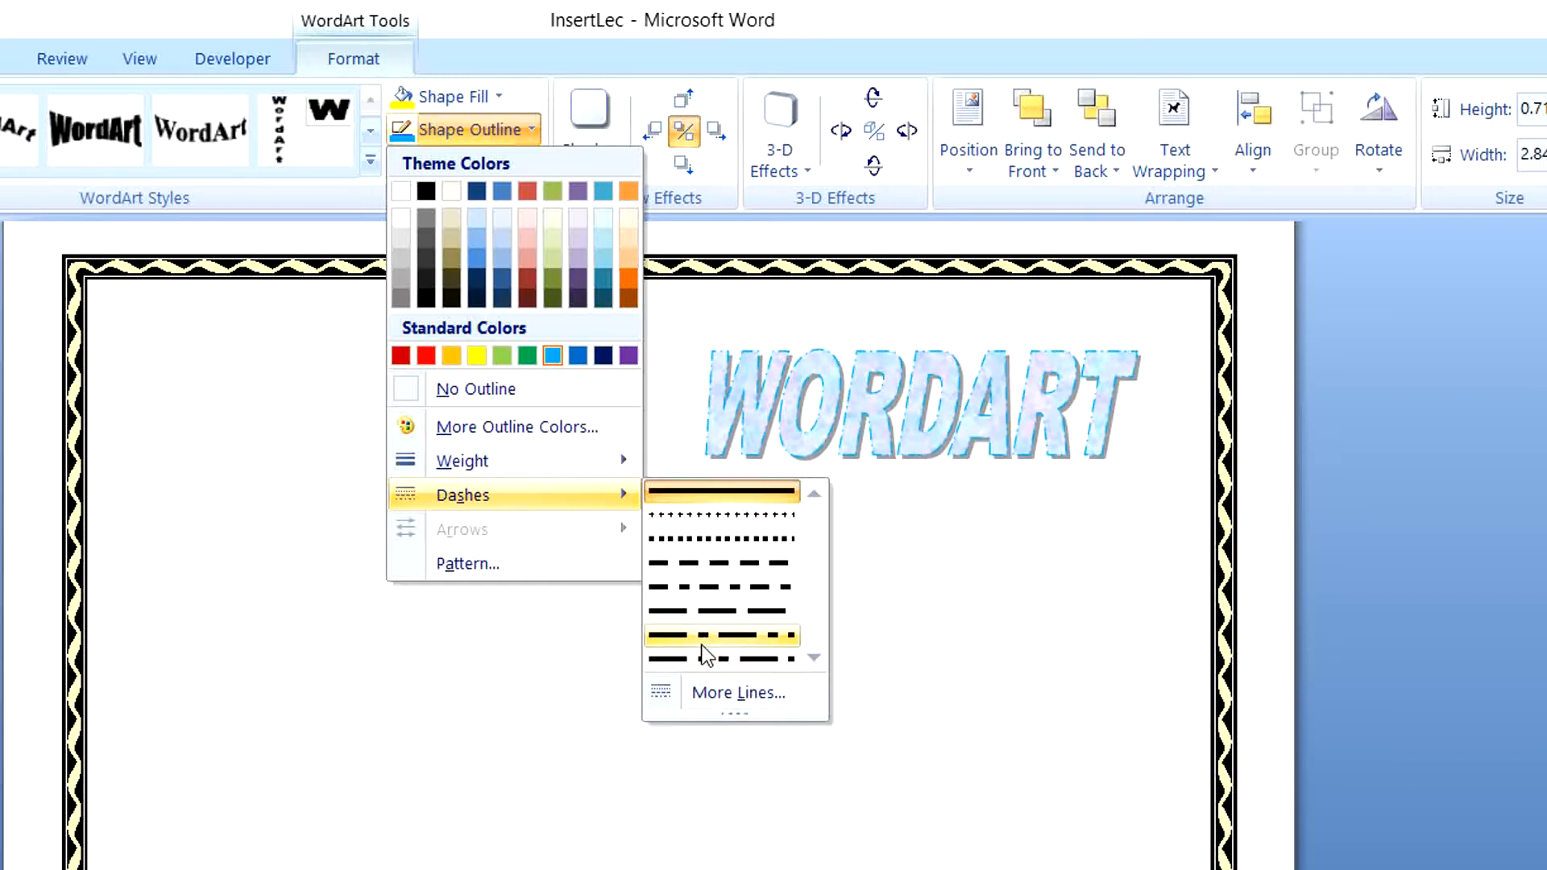
pyautogui.click(939, 564)
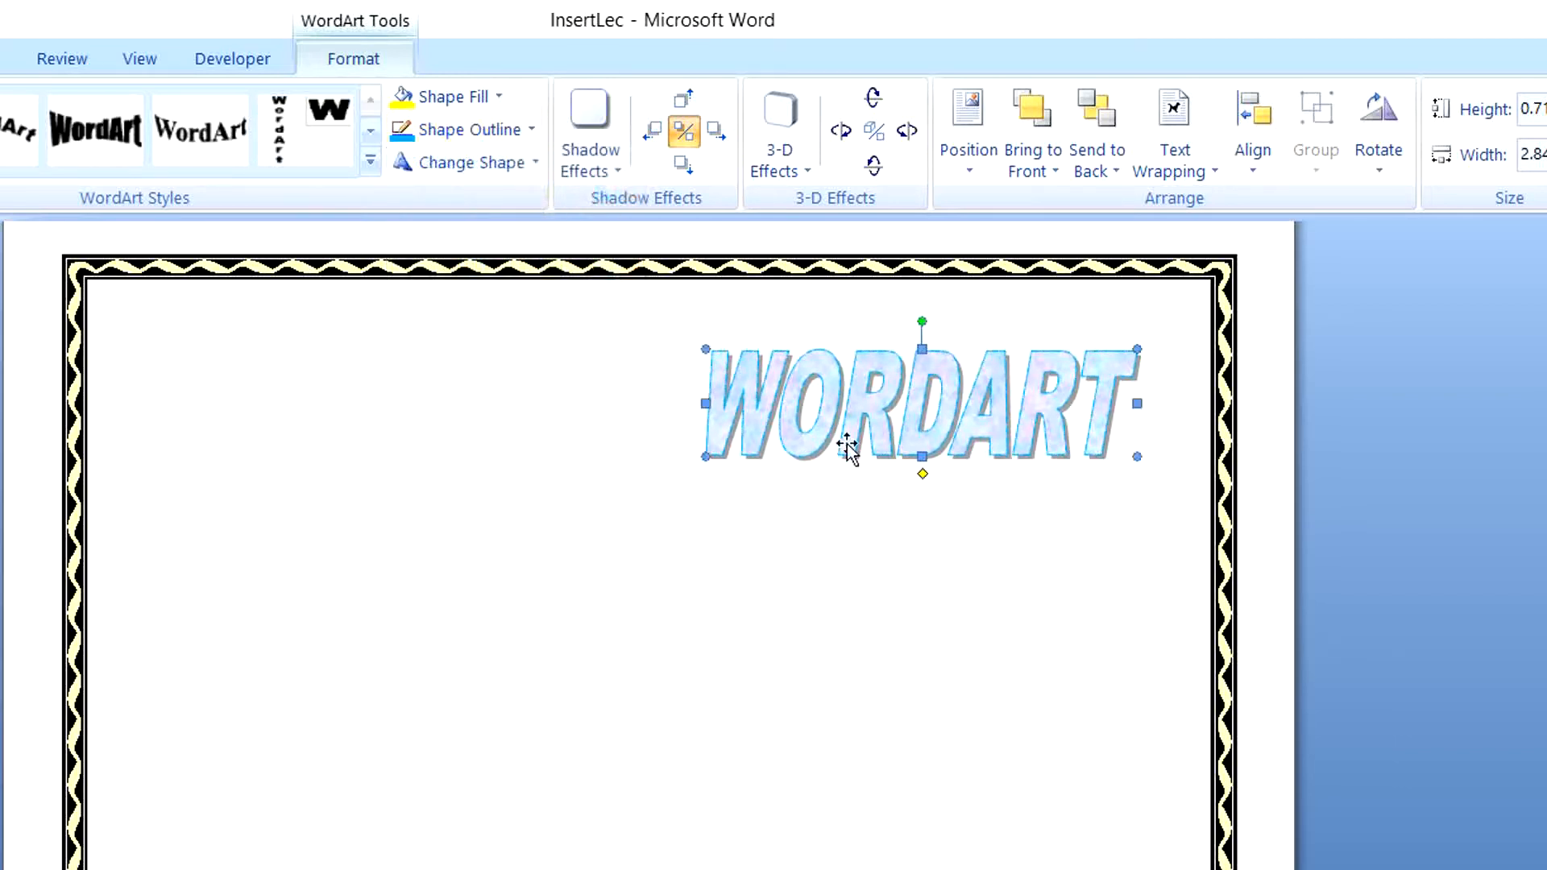
# - Position the WordArt at the top left of the page with text wrapping and apply the enlarged grey shadow from the additional shadow styles
pyautogui.click(618, 170)
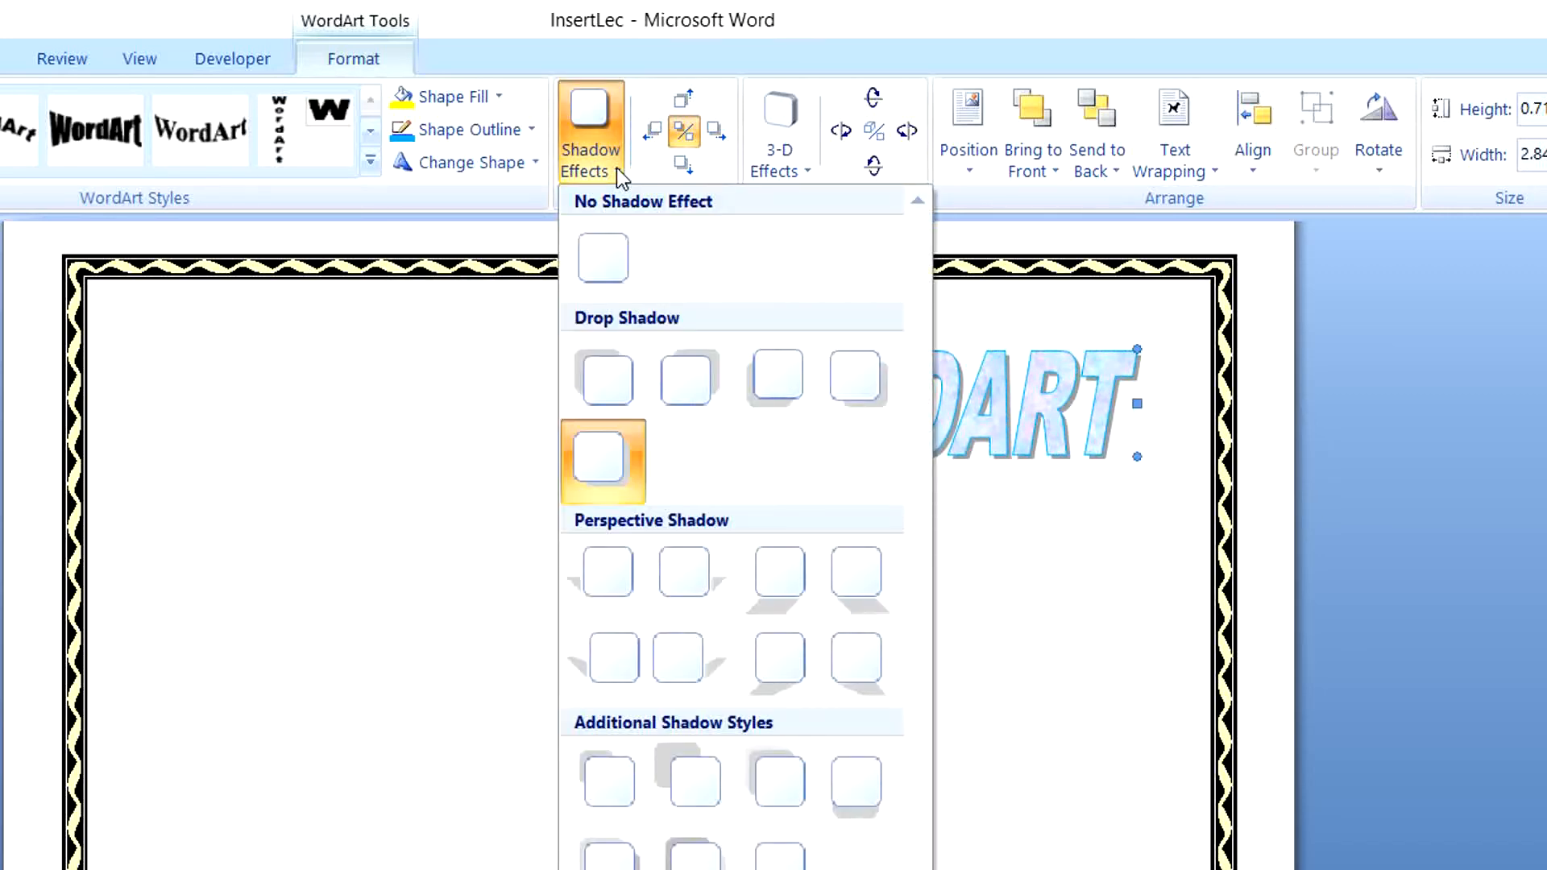
pyautogui.click(918, 428)
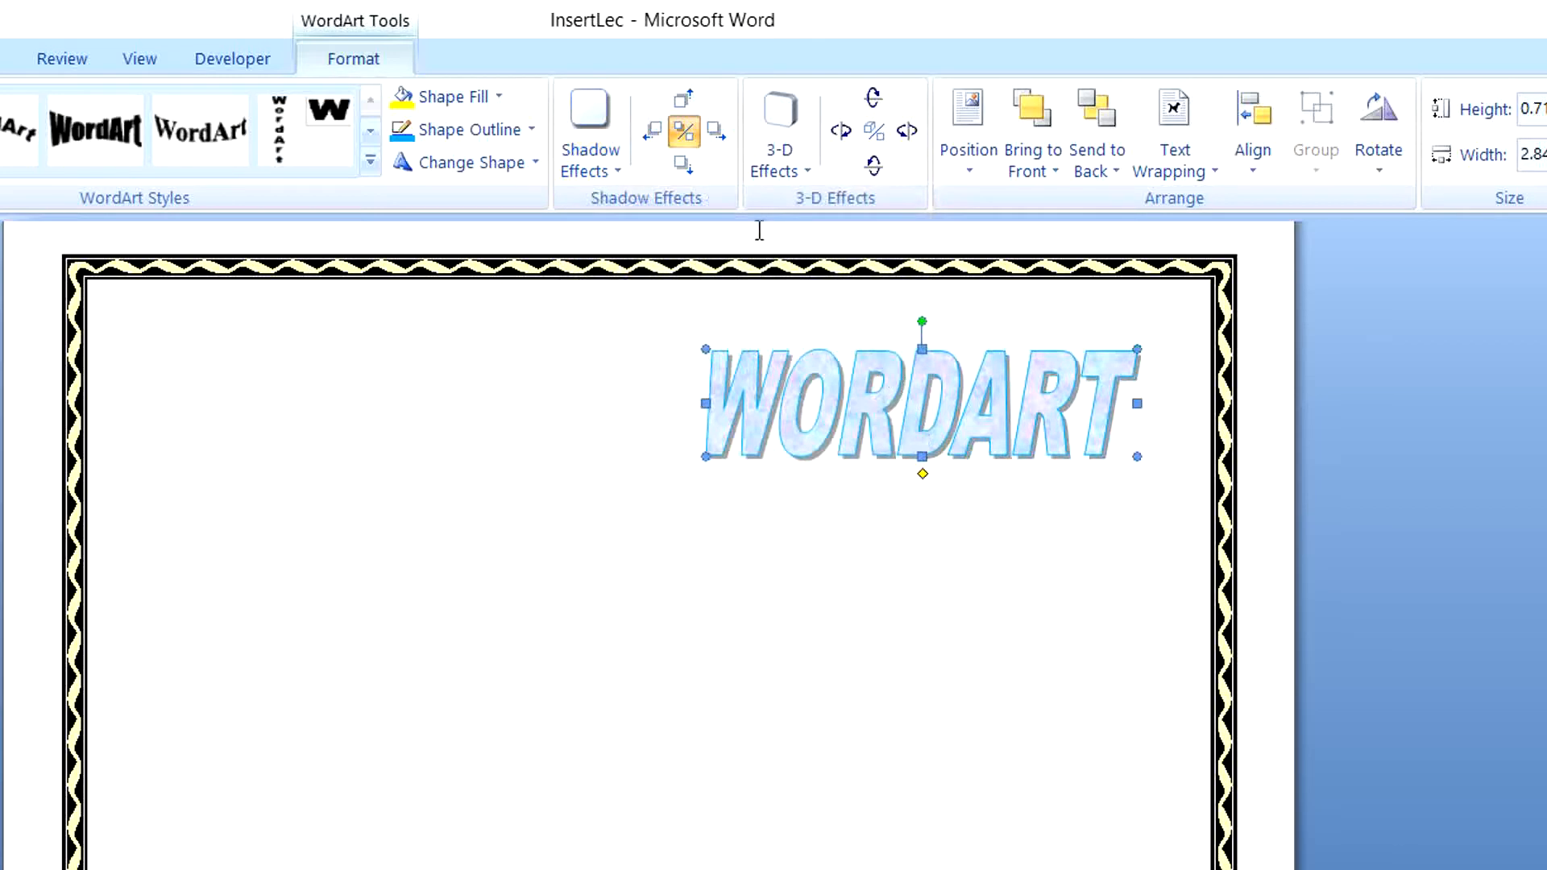
pyautogui.click(971, 171)
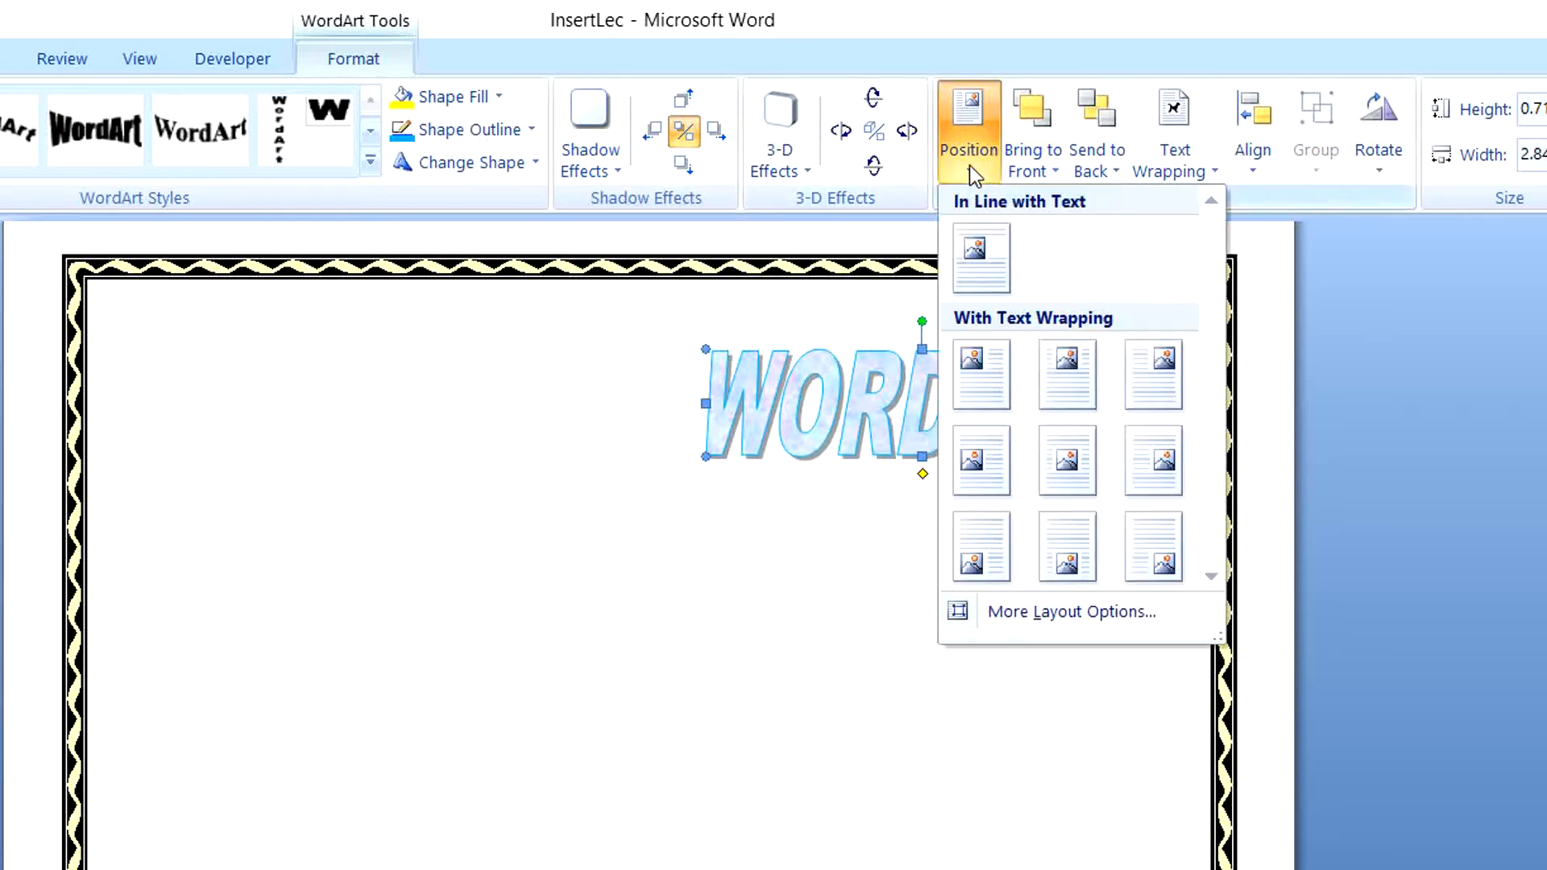
pyautogui.click(985, 367)
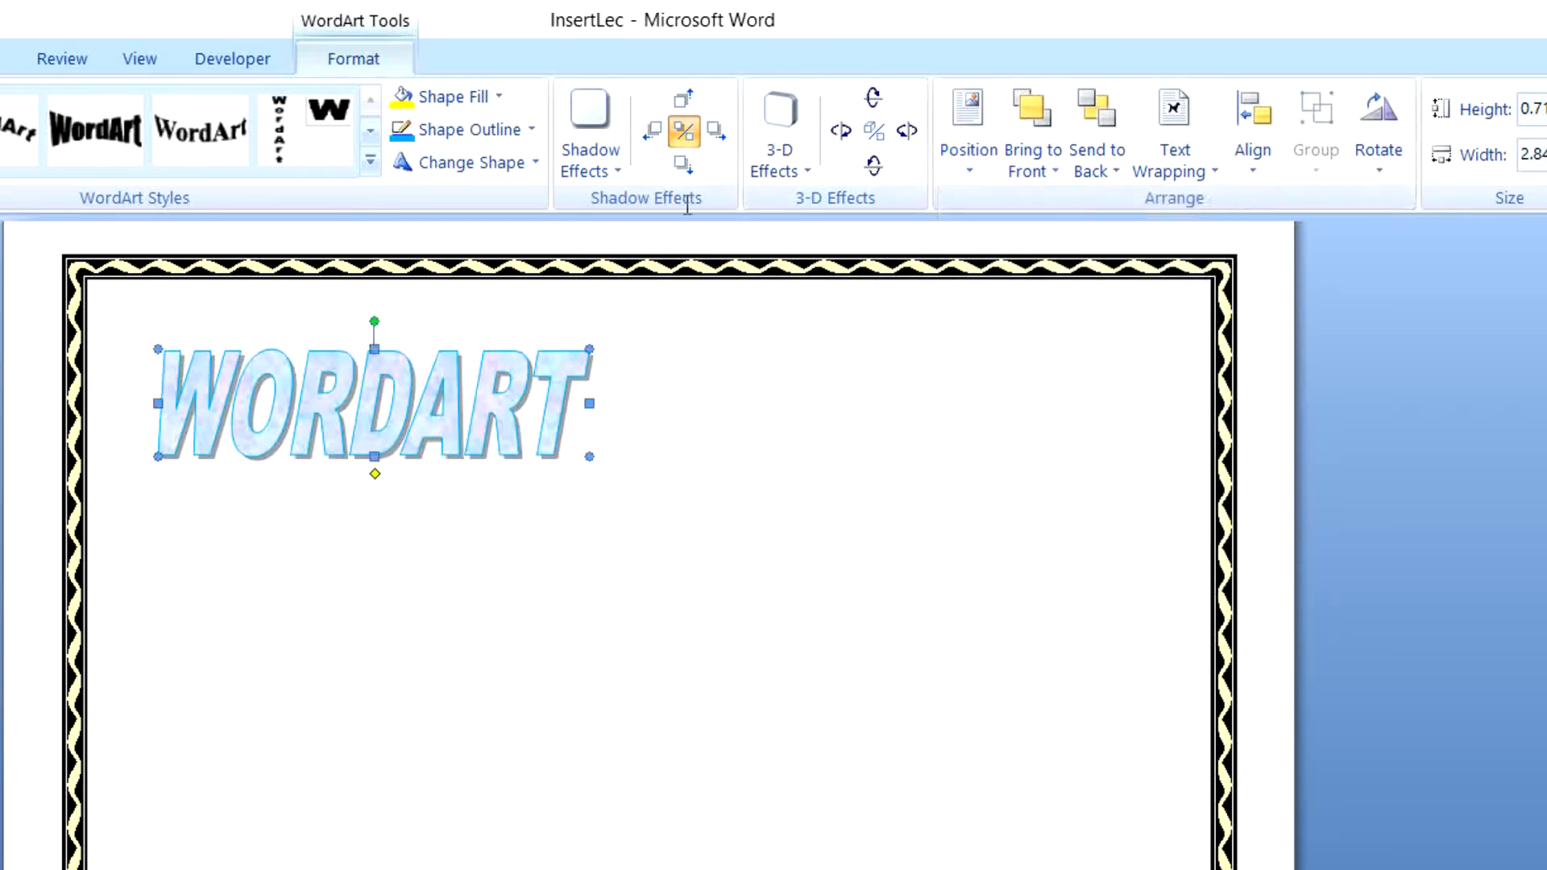
pyautogui.click(619, 167)
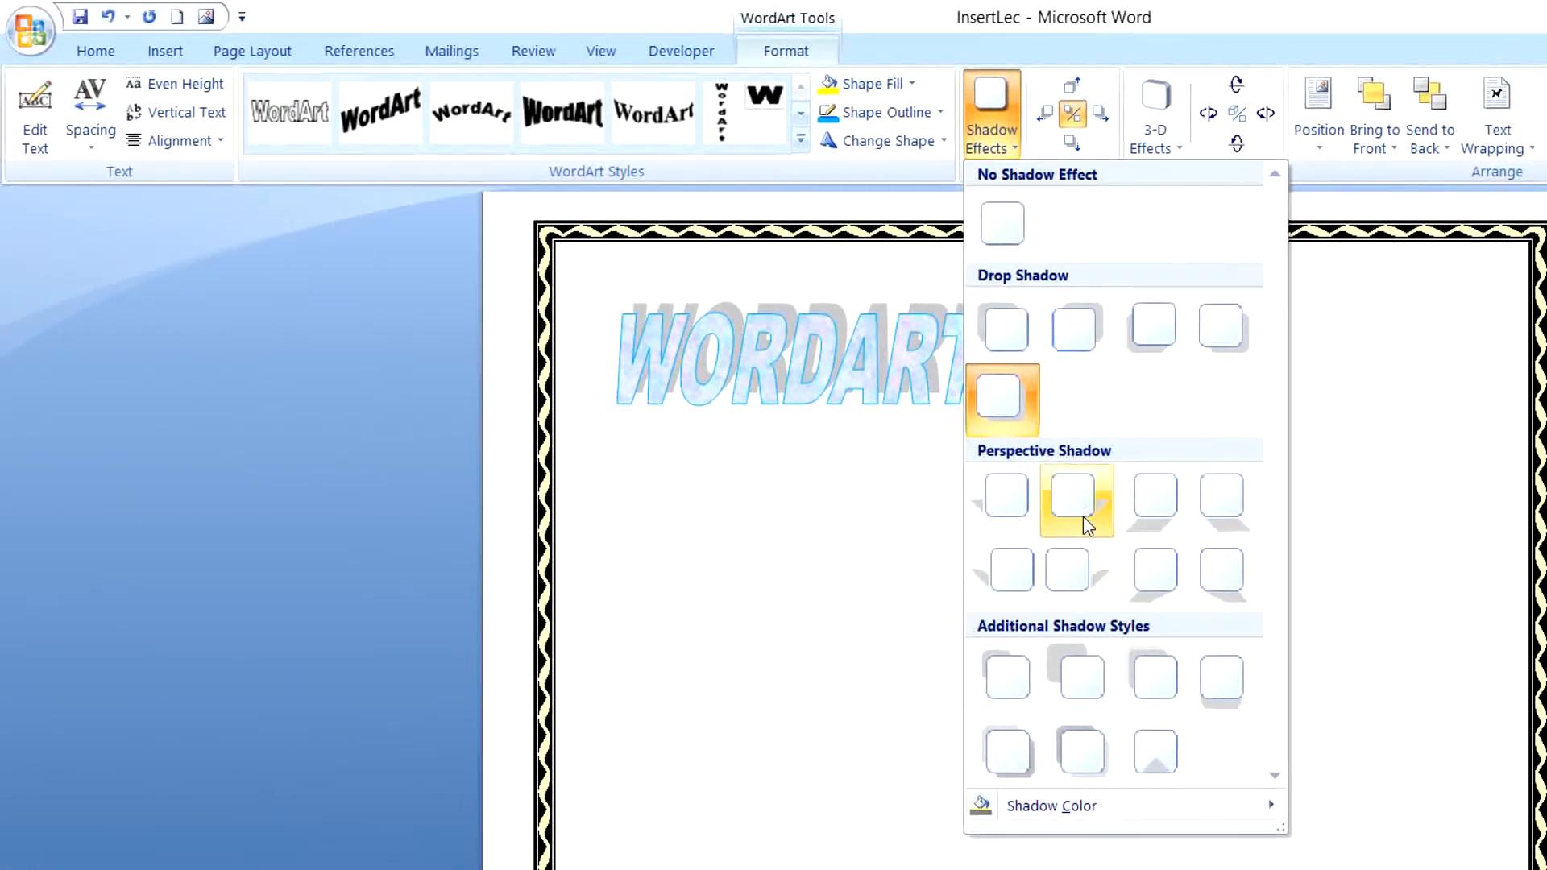
pyautogui.click(1058, 670)
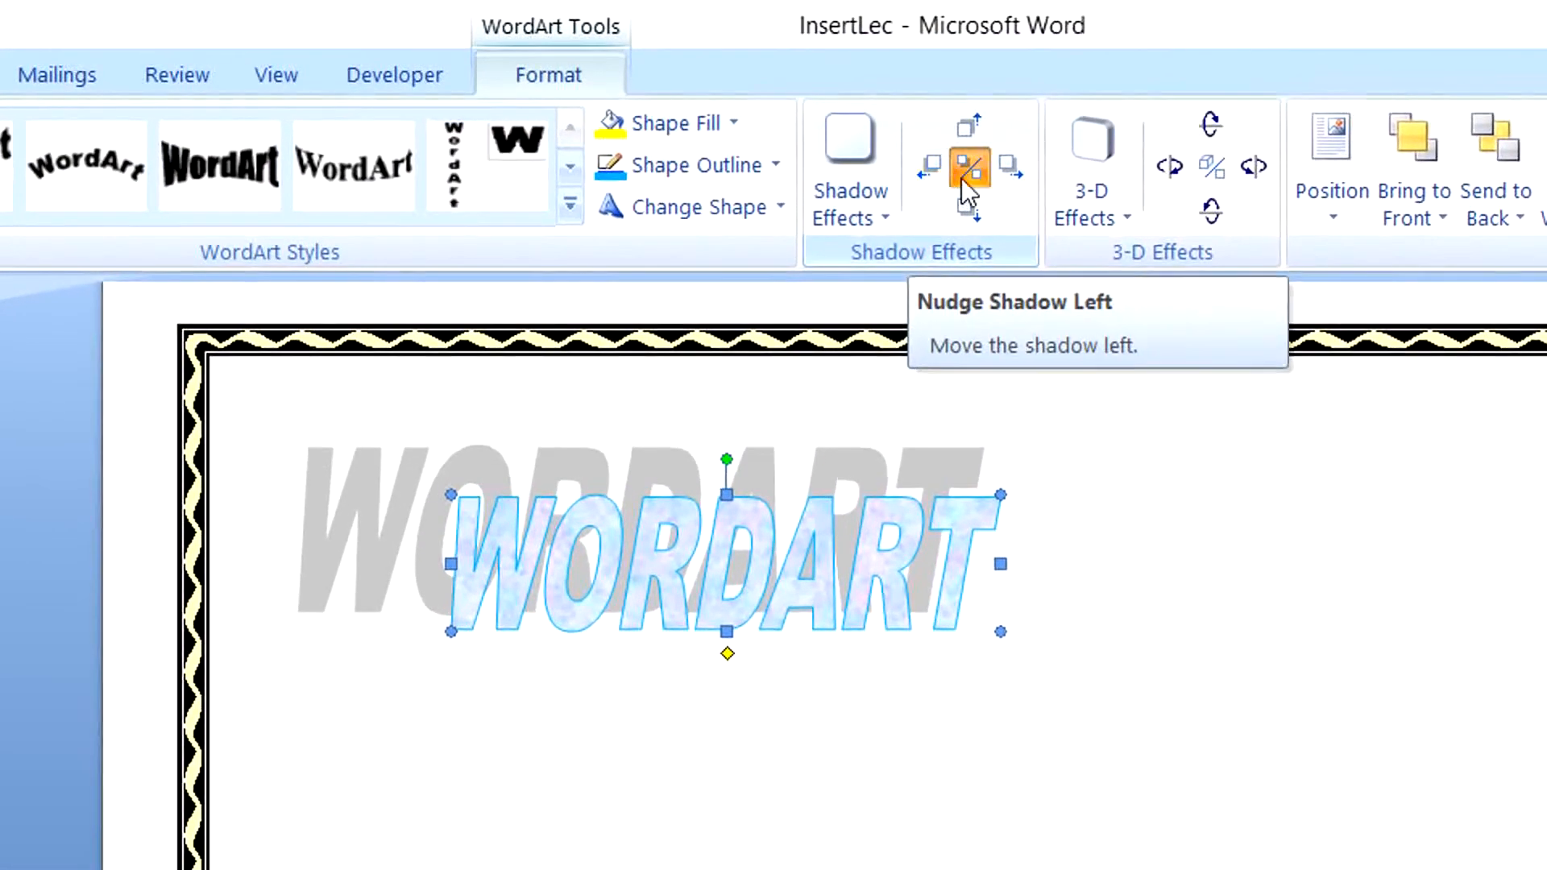
# - Nudge the WordArt shadow repeatedly to the right, left, down and up, finishing with nudges to the right
pyautogui.click(1013, 171)
pyautogui.click(1017, 180)
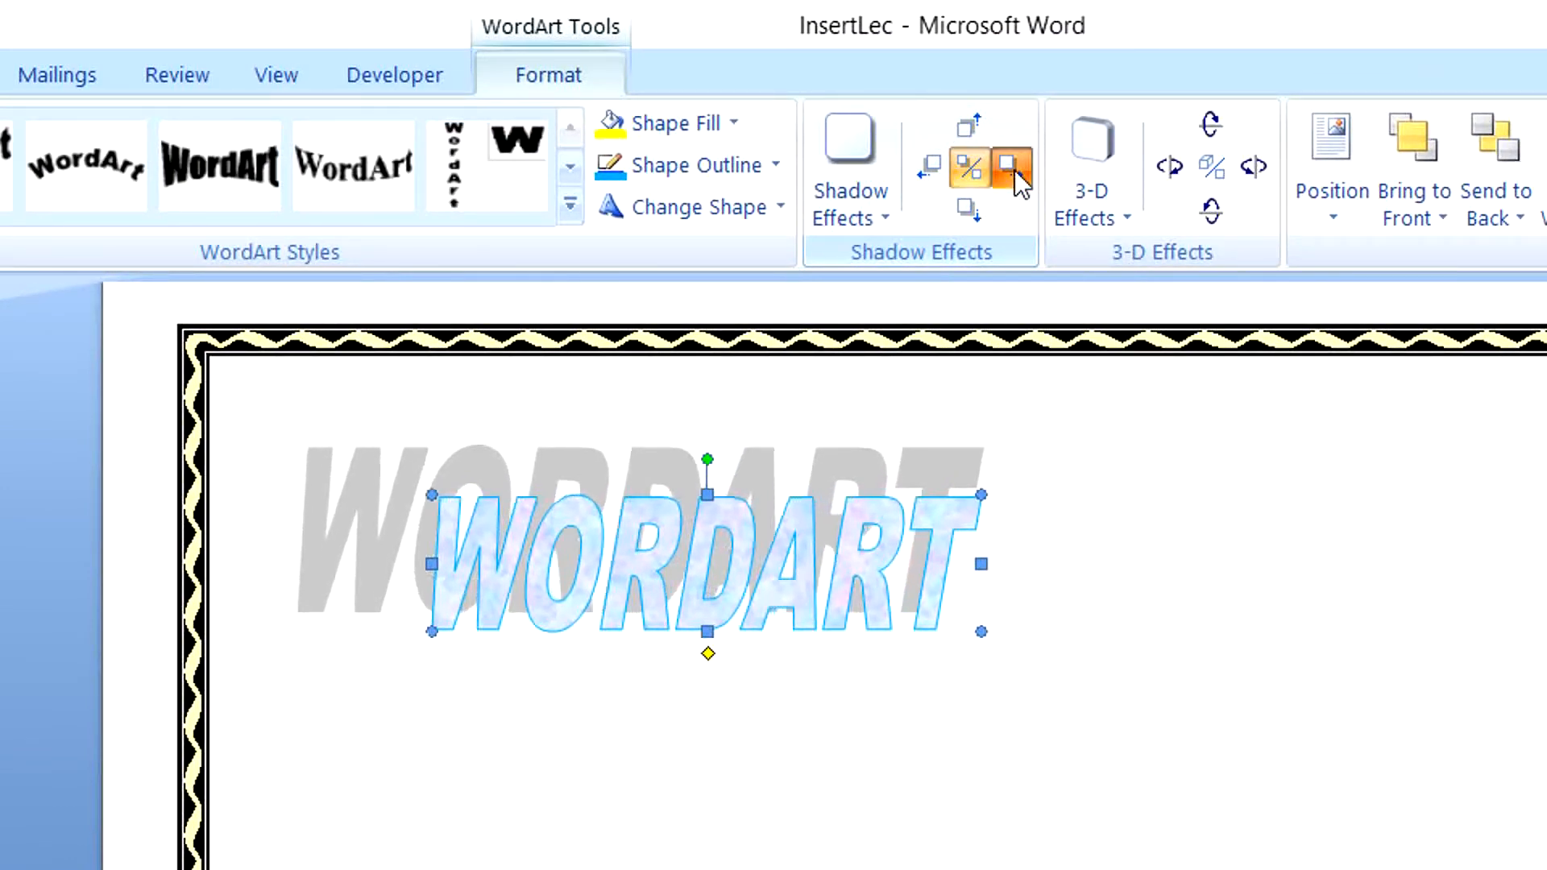
pyautogui.click(1017, 180)
pyautogui.click(930, 170)
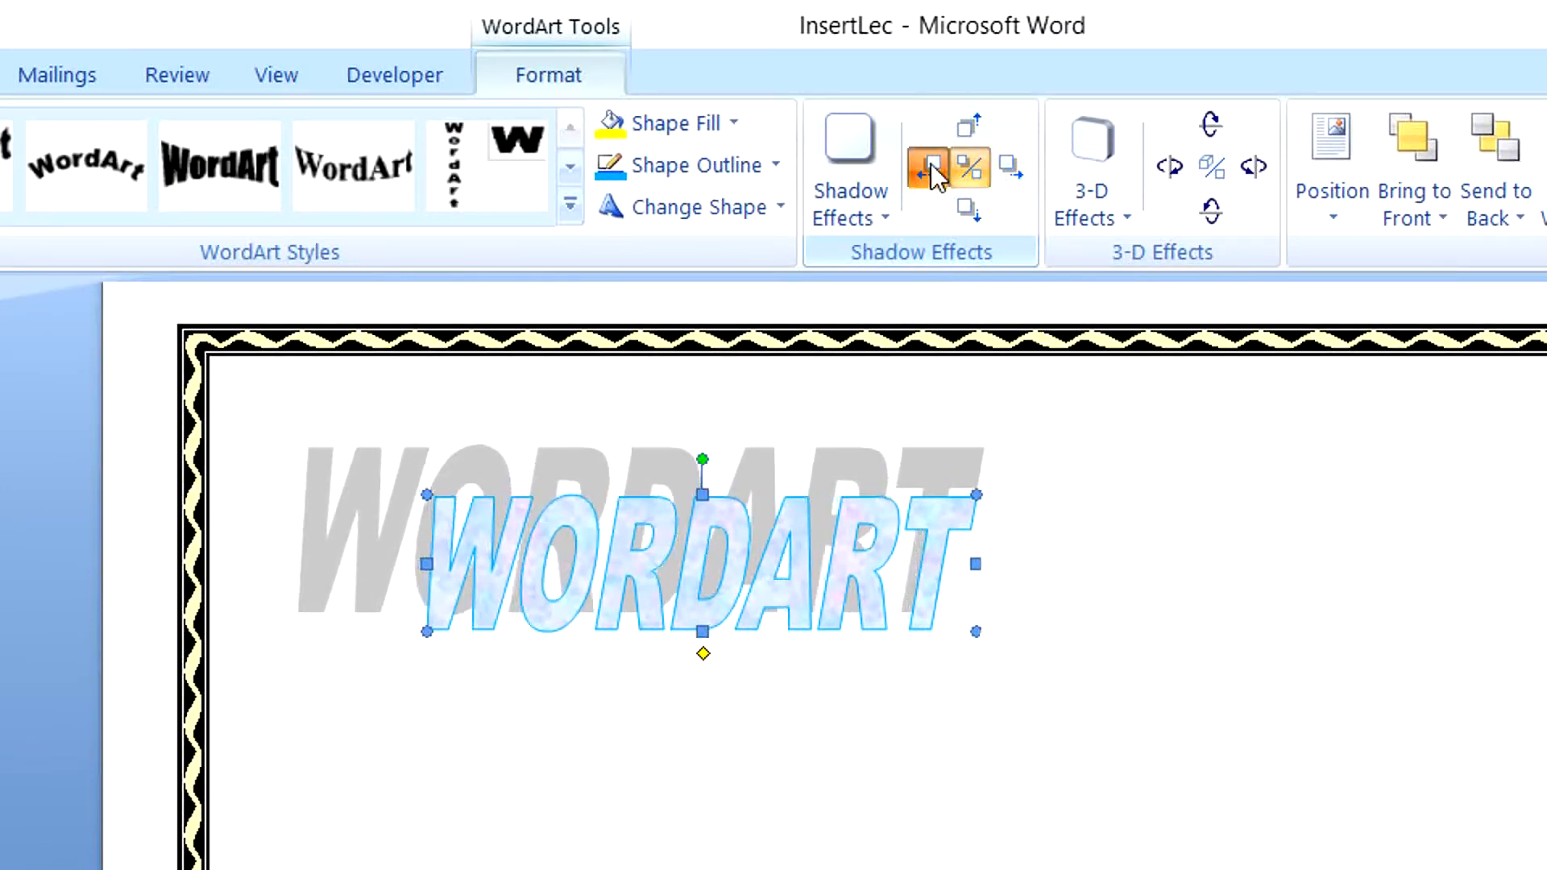
pyautogui.click(931, 169)
pyautogui.click(931, 169)
pyautogui.click(971, 211)
pyautogui.click(971, 211)
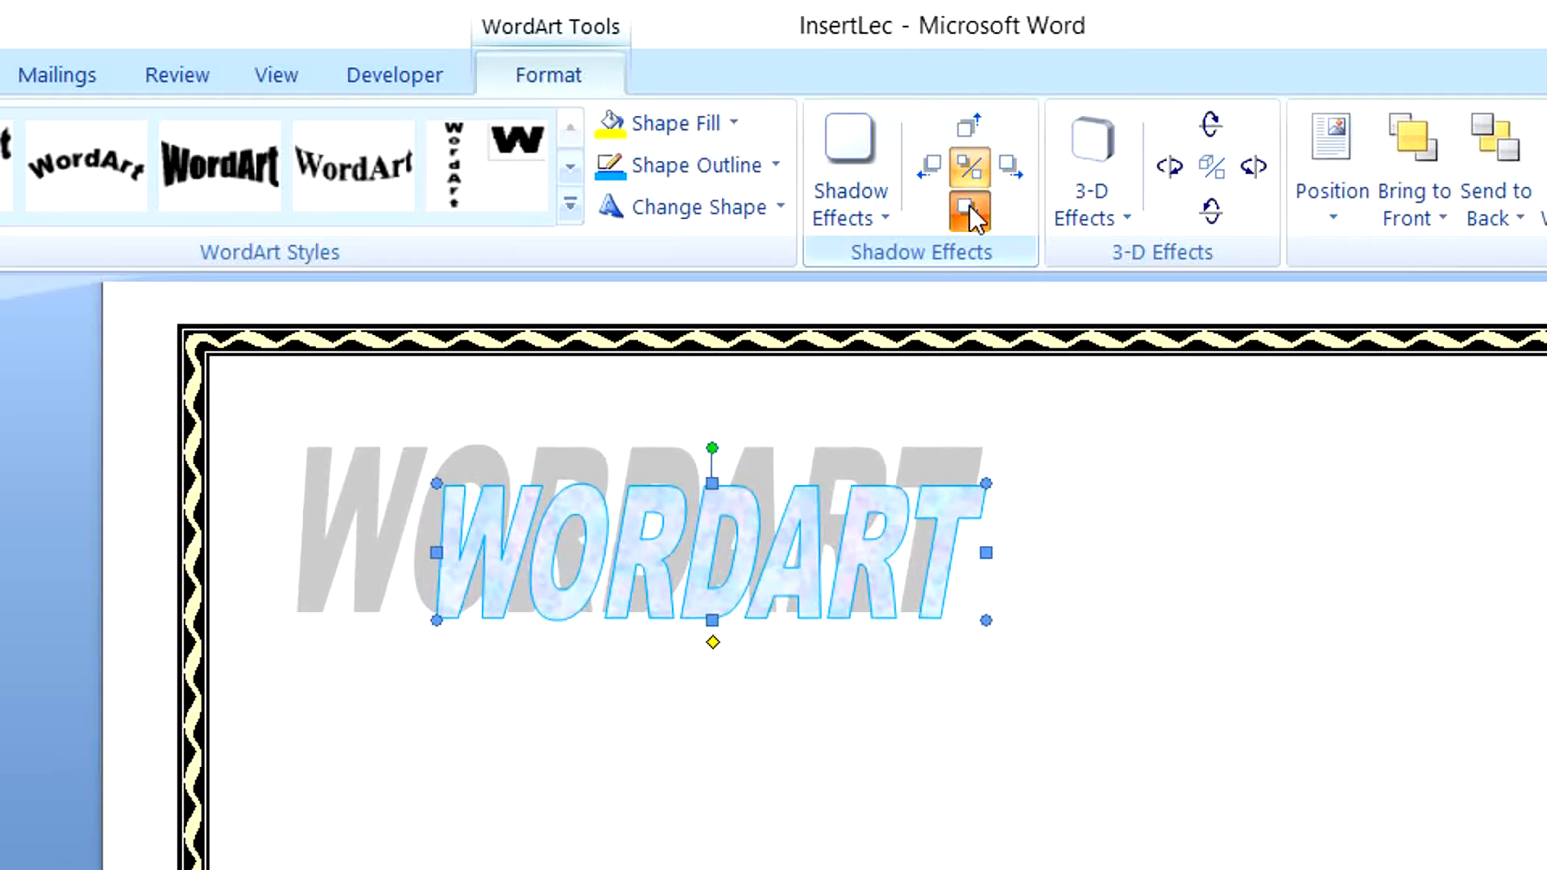
pyautogui.click(971, 211)
pyautogui.click(972, 143)
pyautogui.click(971, 143)
pyautogui.click(971, 144)
pyautogui.click(972, 143)
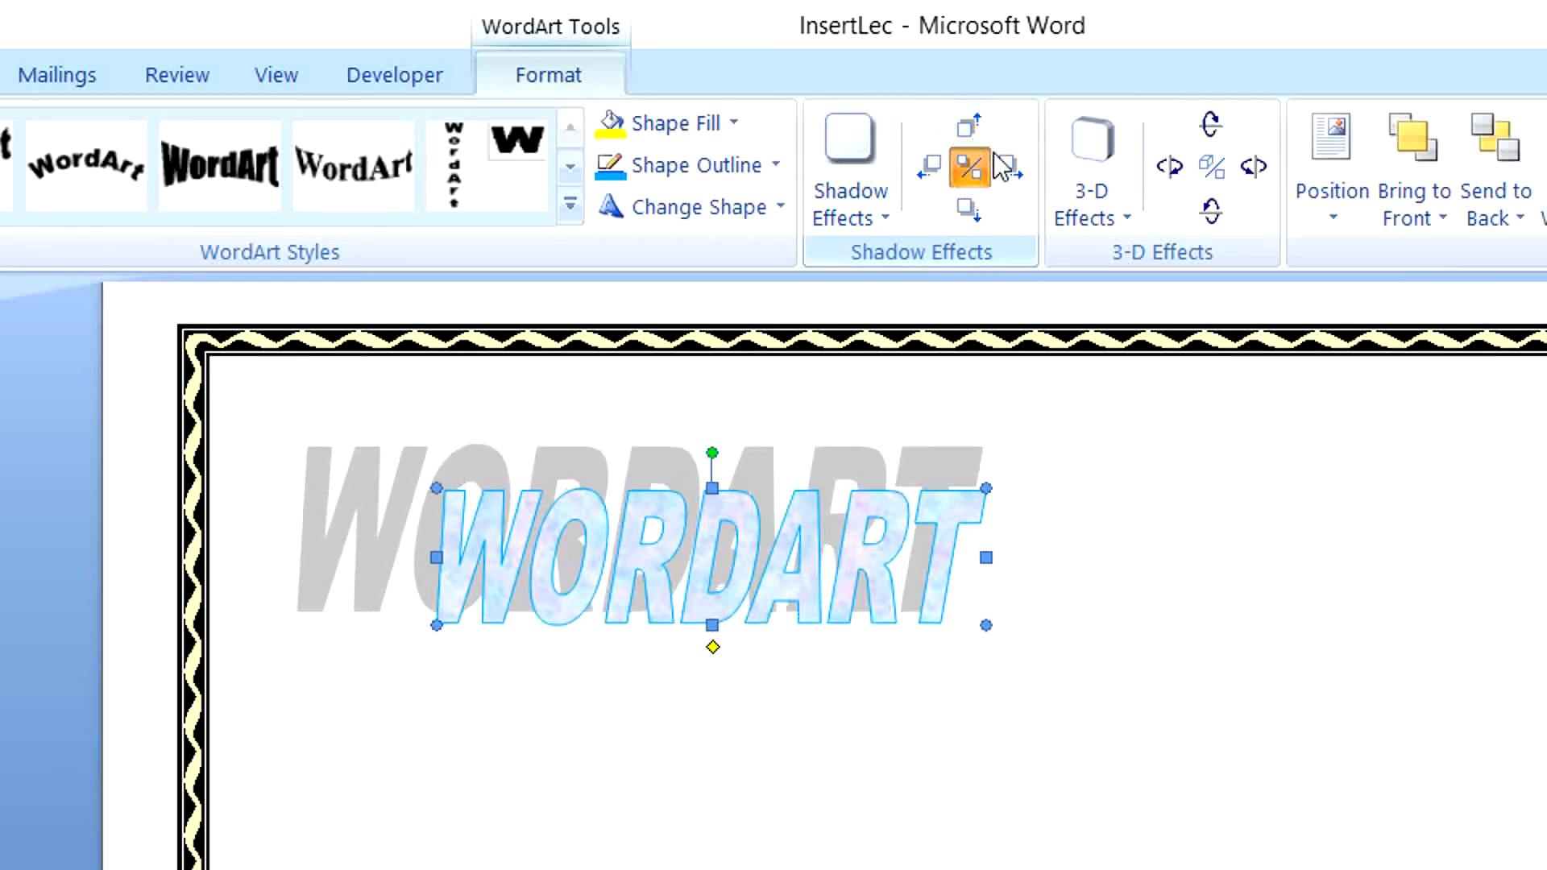
pyautogui.click(1008, 159)
pyautogui.click(1008, 159)
pyautogui.click(1008, 159)
pyautogui.click(1013, 170)
pyautogui.click(1013, 170)
pyautogui.click(1013, 170)
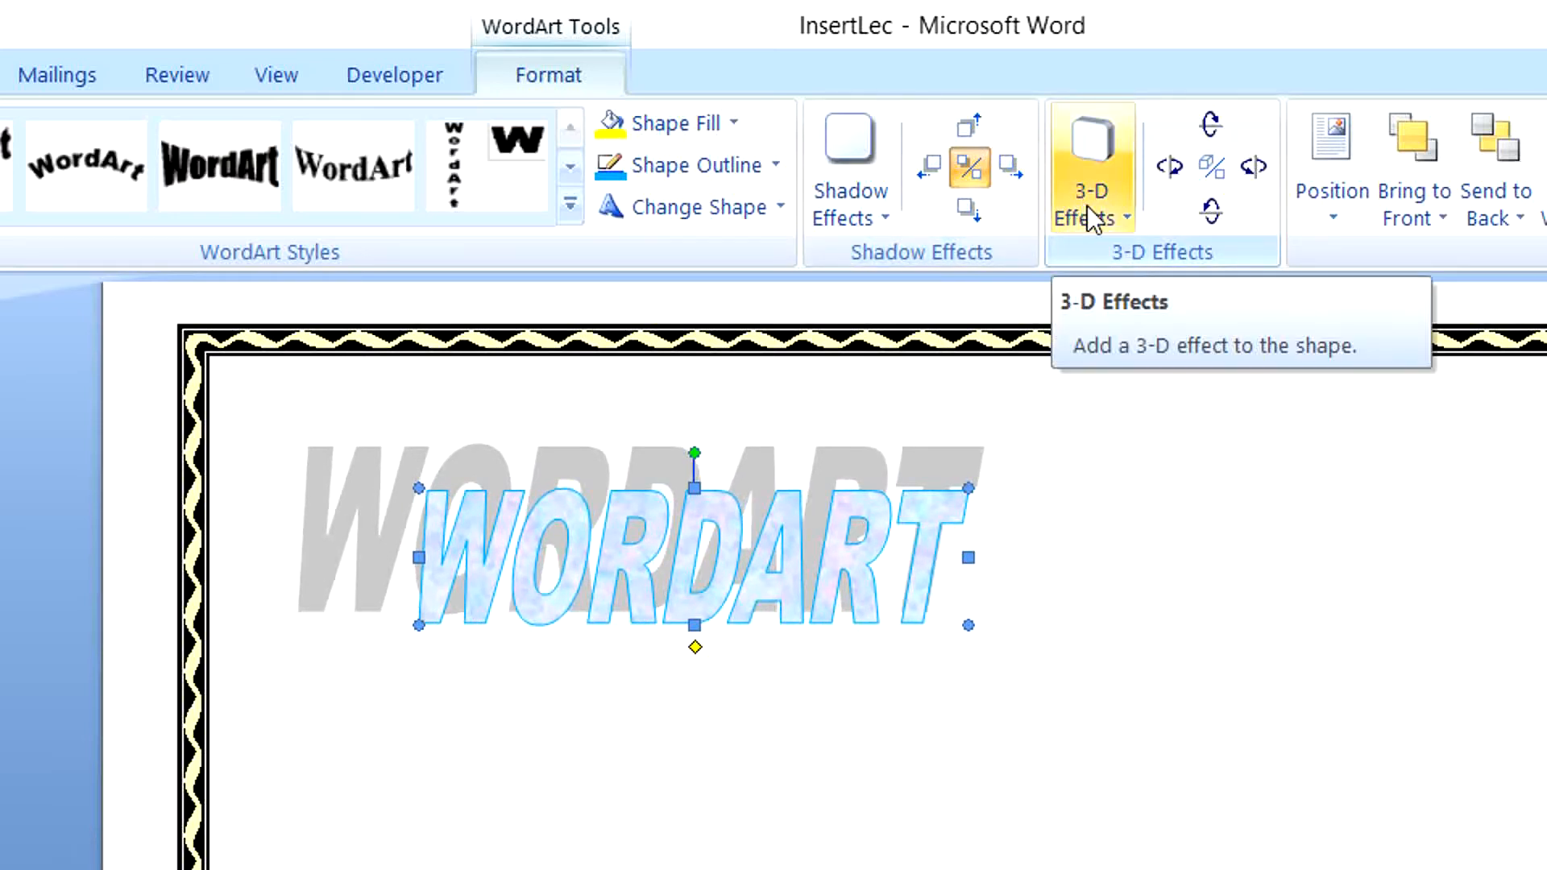
# - Give the WordArt a parallel 3-D effect in the standard light blue colour
pyautogui.click(1124, 216)
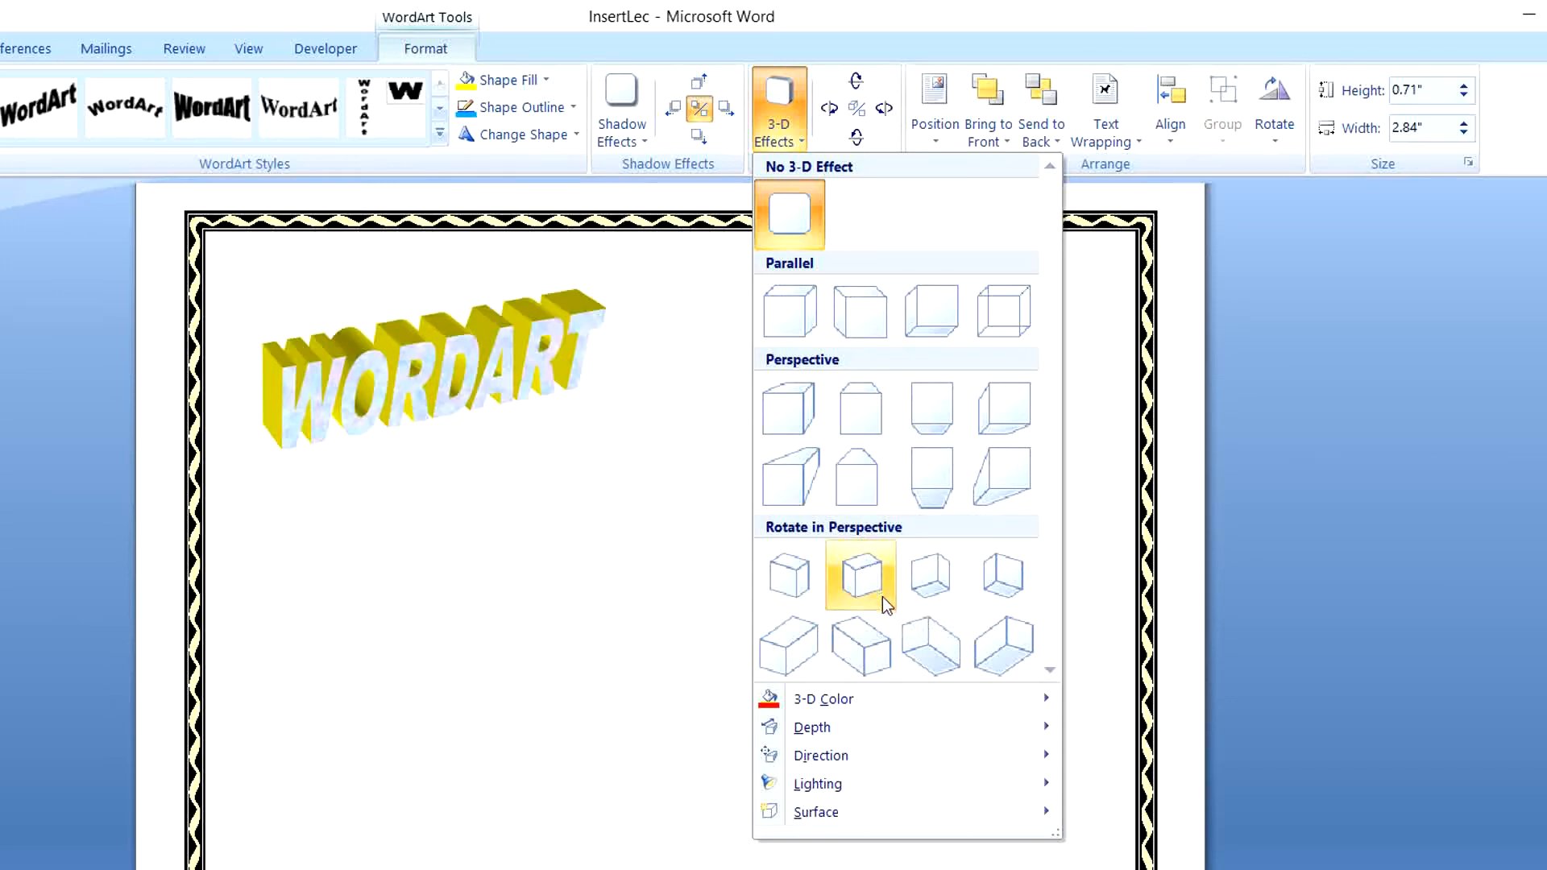
pyautogui.moveTo(923, 701)
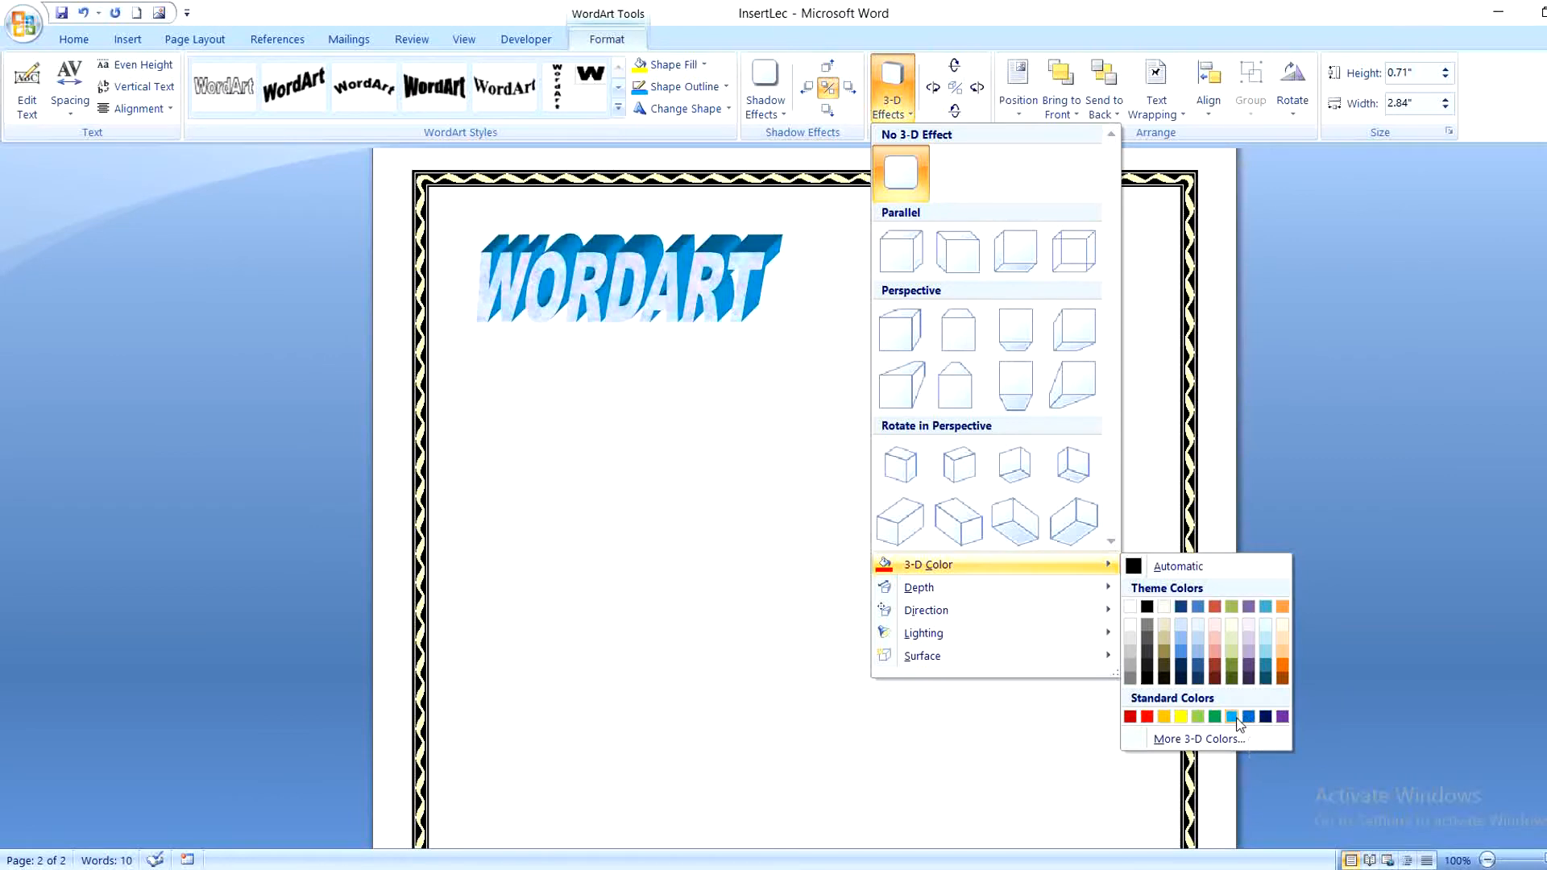
pyautogui.click(1238, 720)
# - Set the WordArt's 3-D direction to Perspective and reduce its slant until the letters stand upright
pyautogui.click(909, 118)
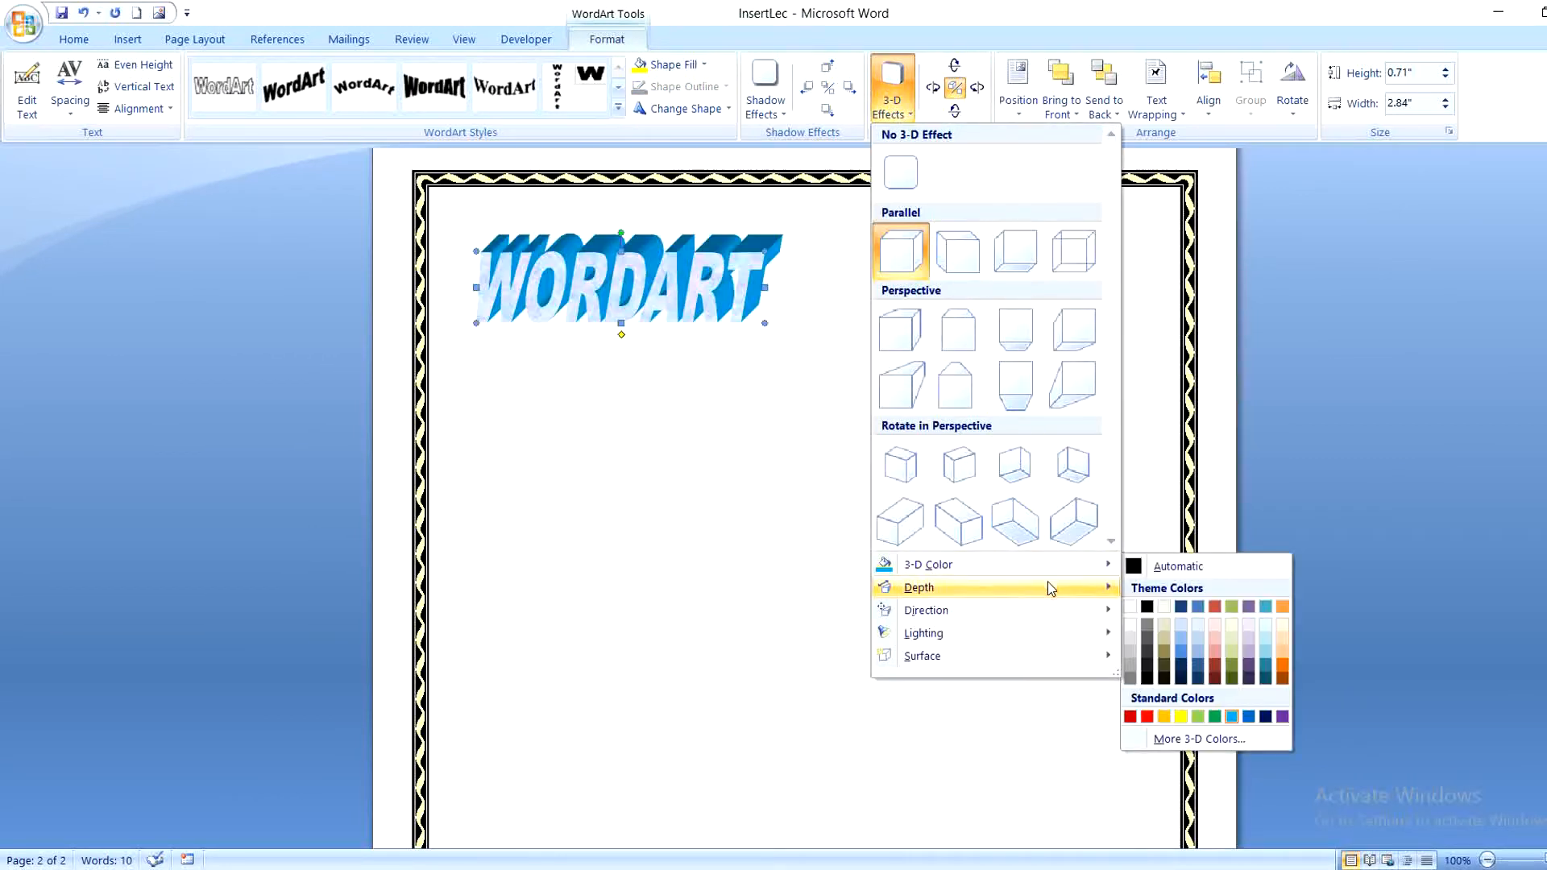
pyautogui.moveTo(1052, 589)
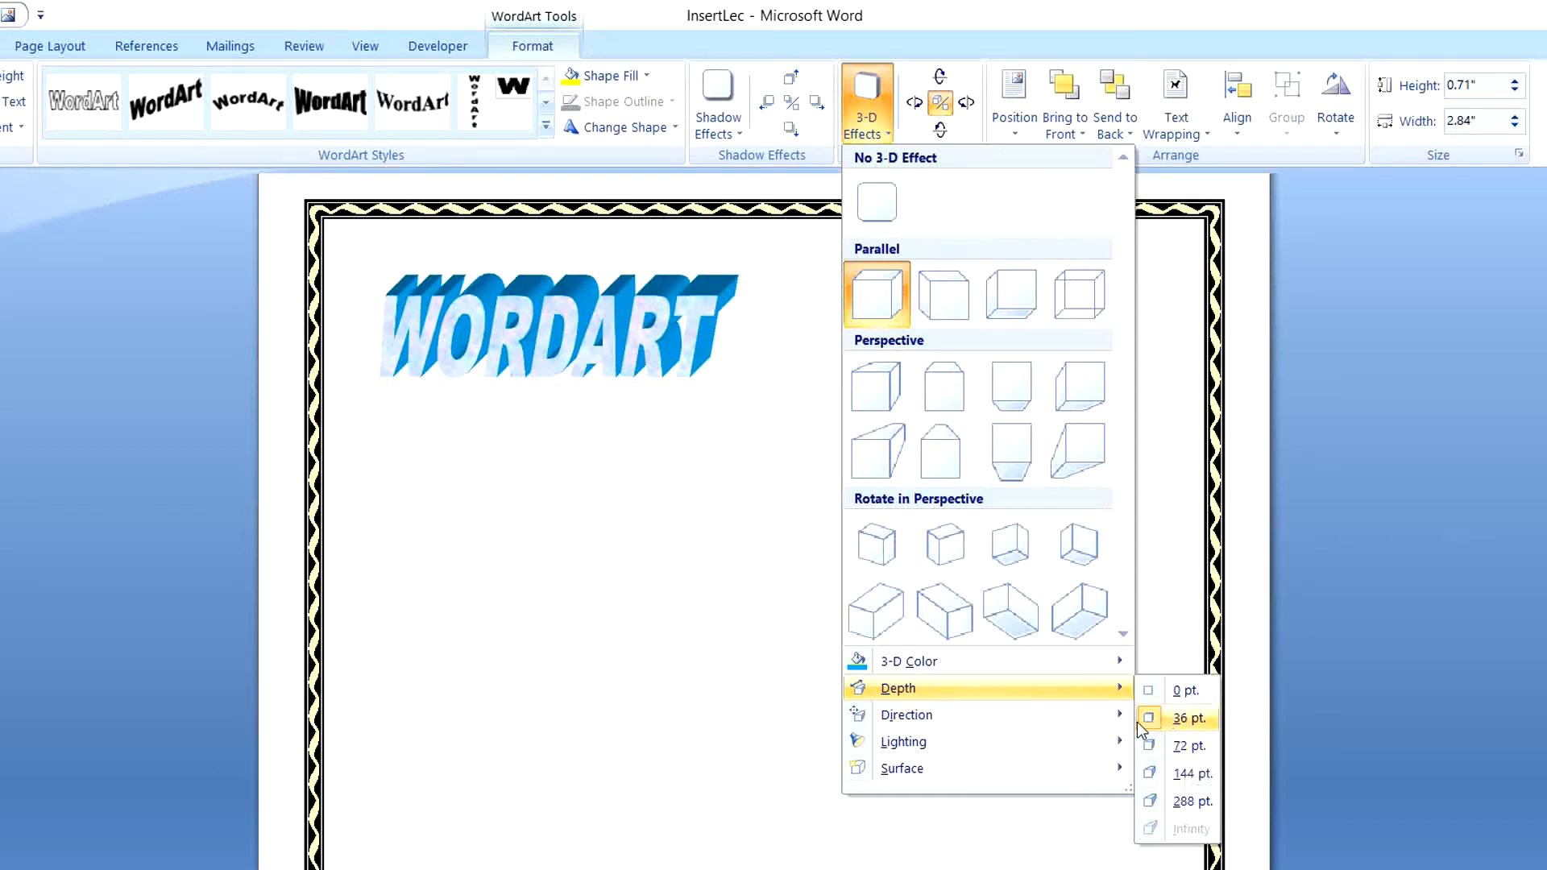
pyautogui.moveTo(1126, 719)
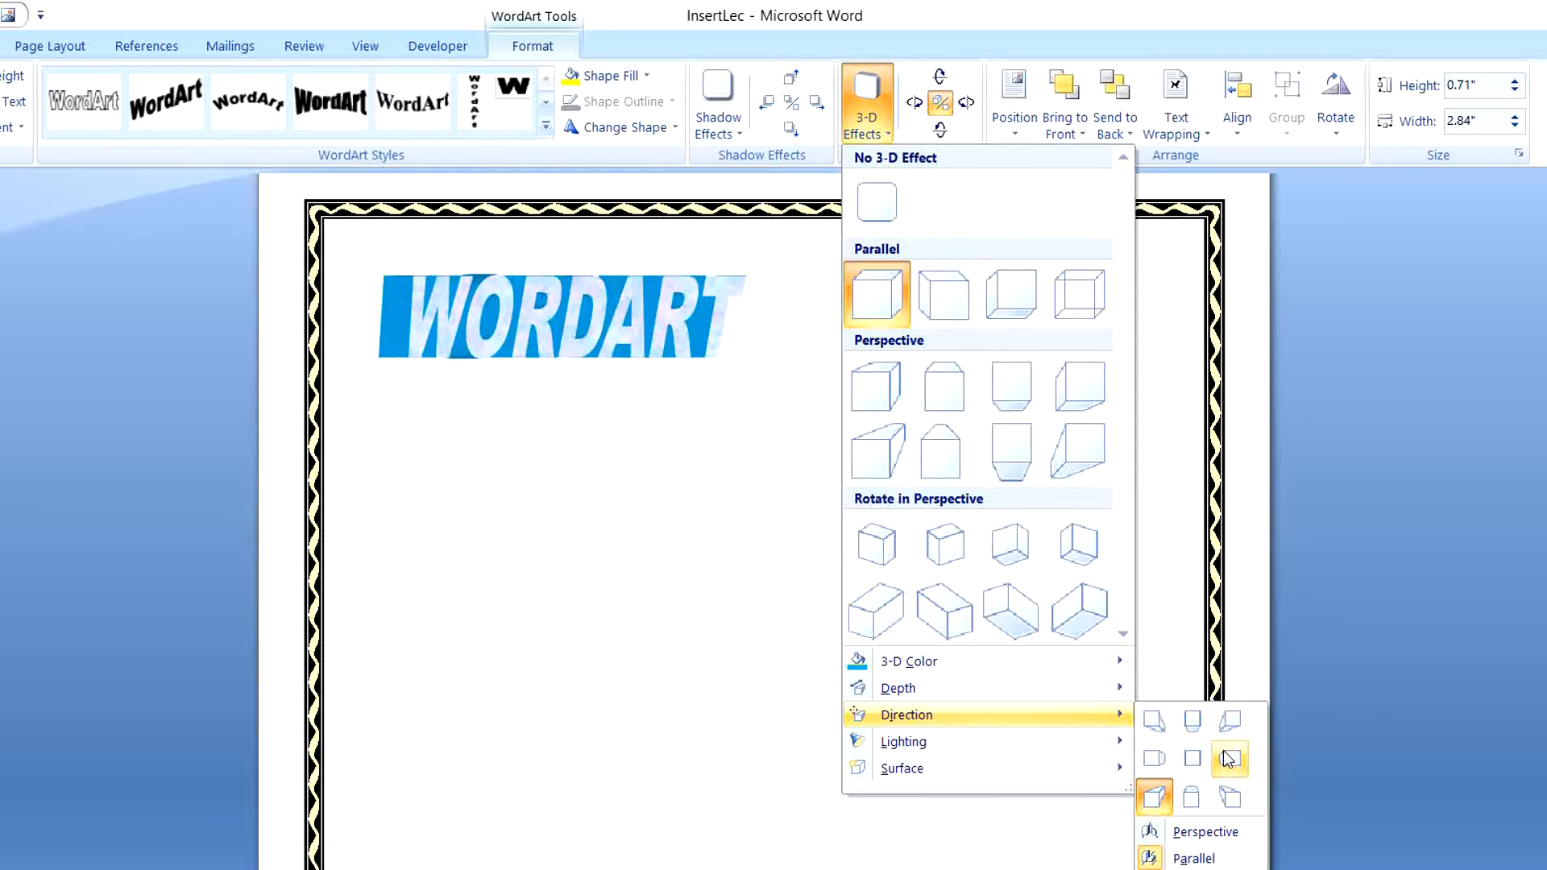
pyautogui.click(1201, 835)
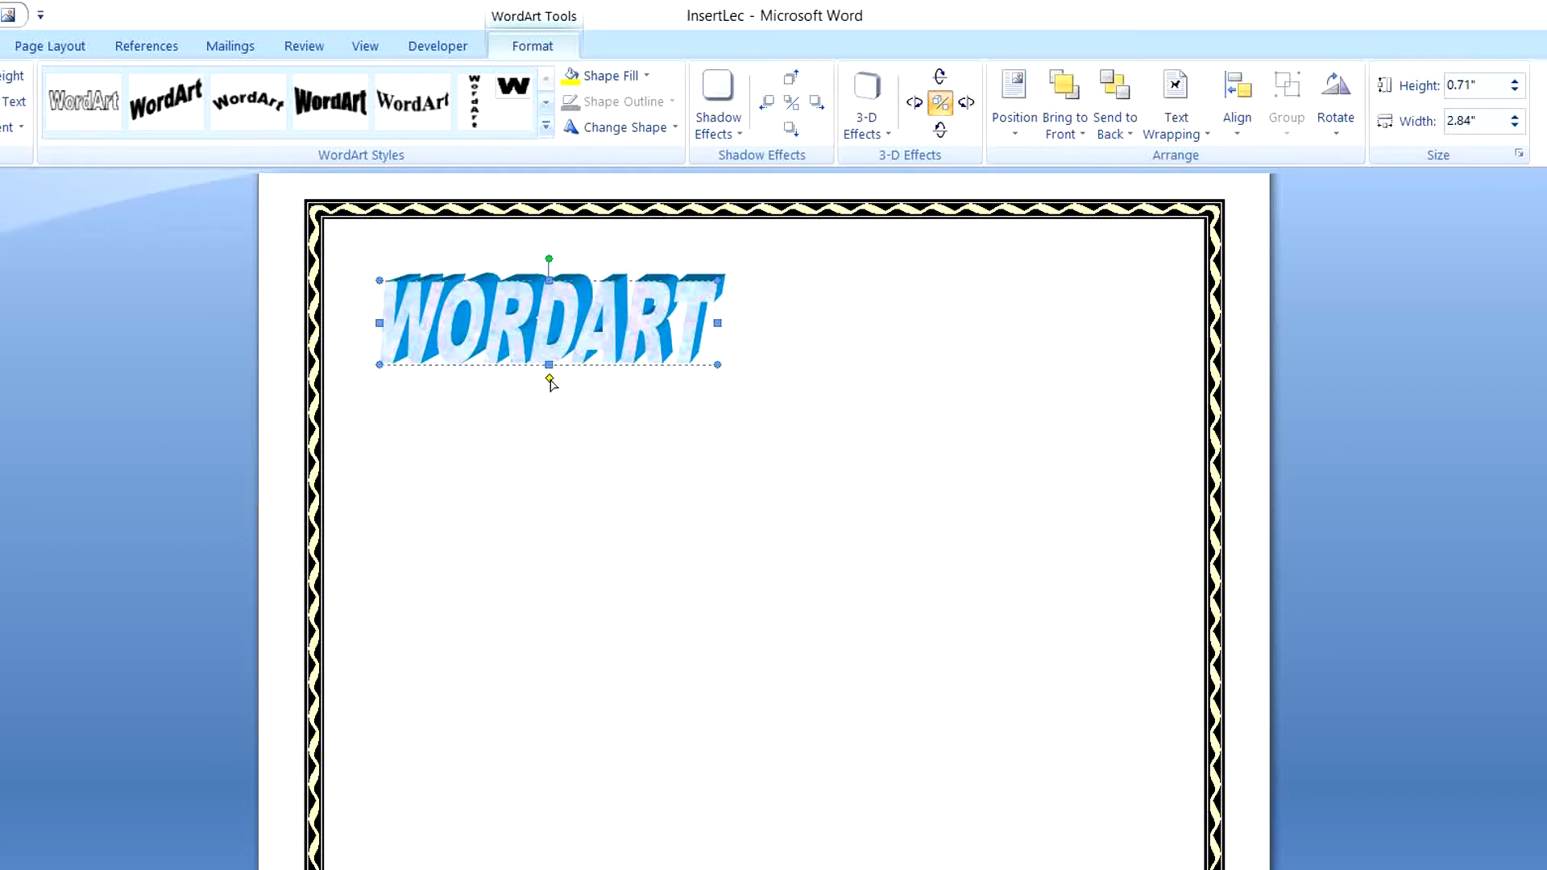
pyautogui.moveTo(563, 406)
pyautogui.mouseDown()
pyautogui.moveTo(561, 418)
pyautogui.moveTo(559, 380)
pyautogui.moveTo(520, 390)
pyautogui.moveTo(560, 391)
pyautogui.mouseUp()
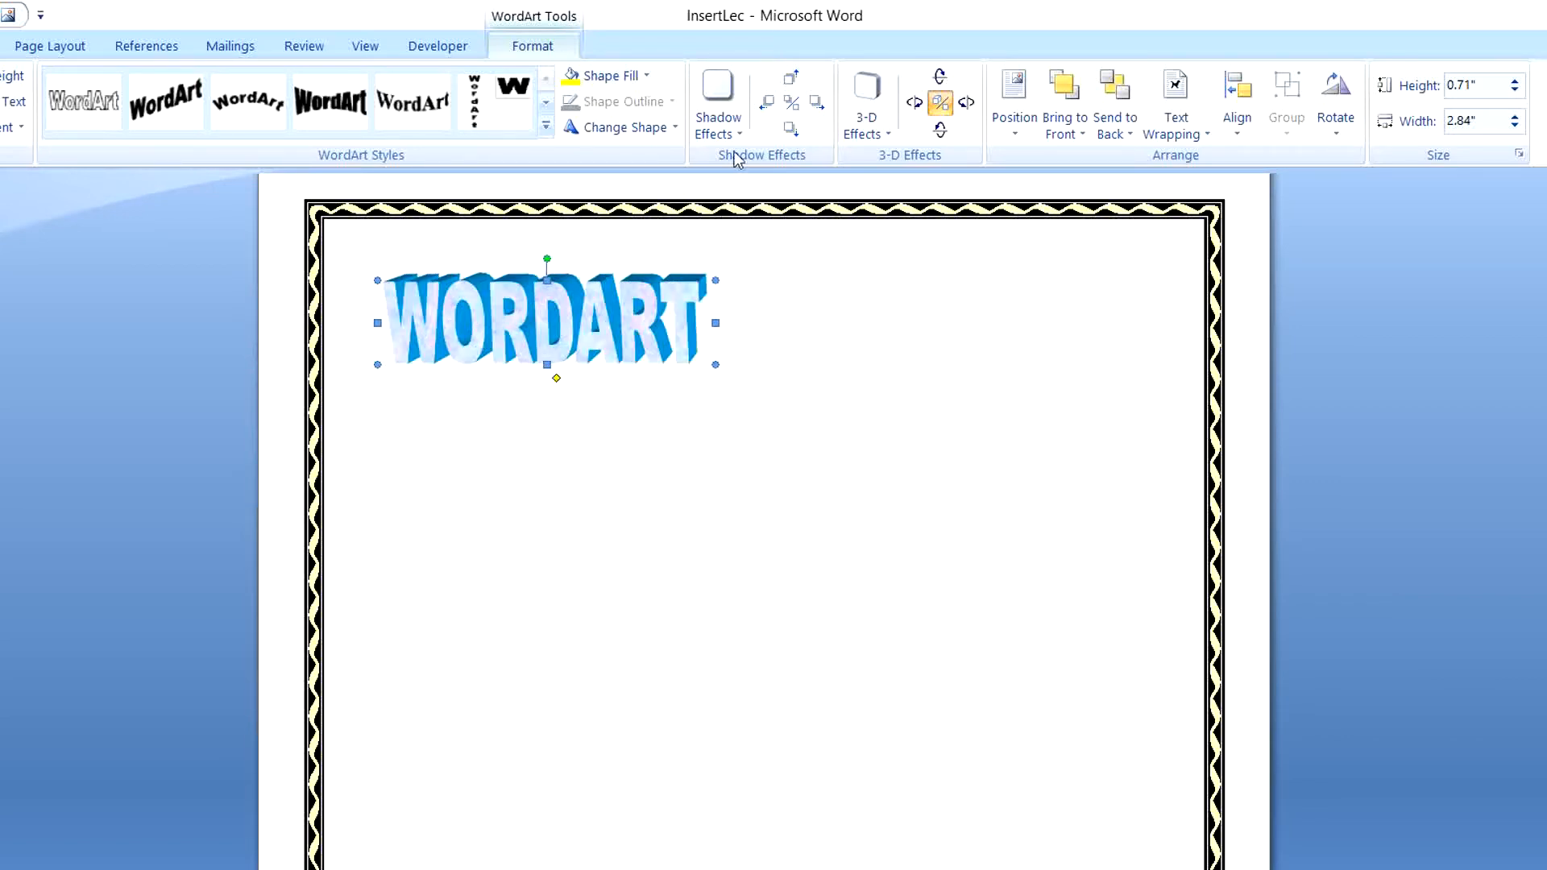
# - Set the WordArt's 3-D direction to Parallel and view the 3-D lighting and surface options without applying any
pyautogui.click(891, 144)
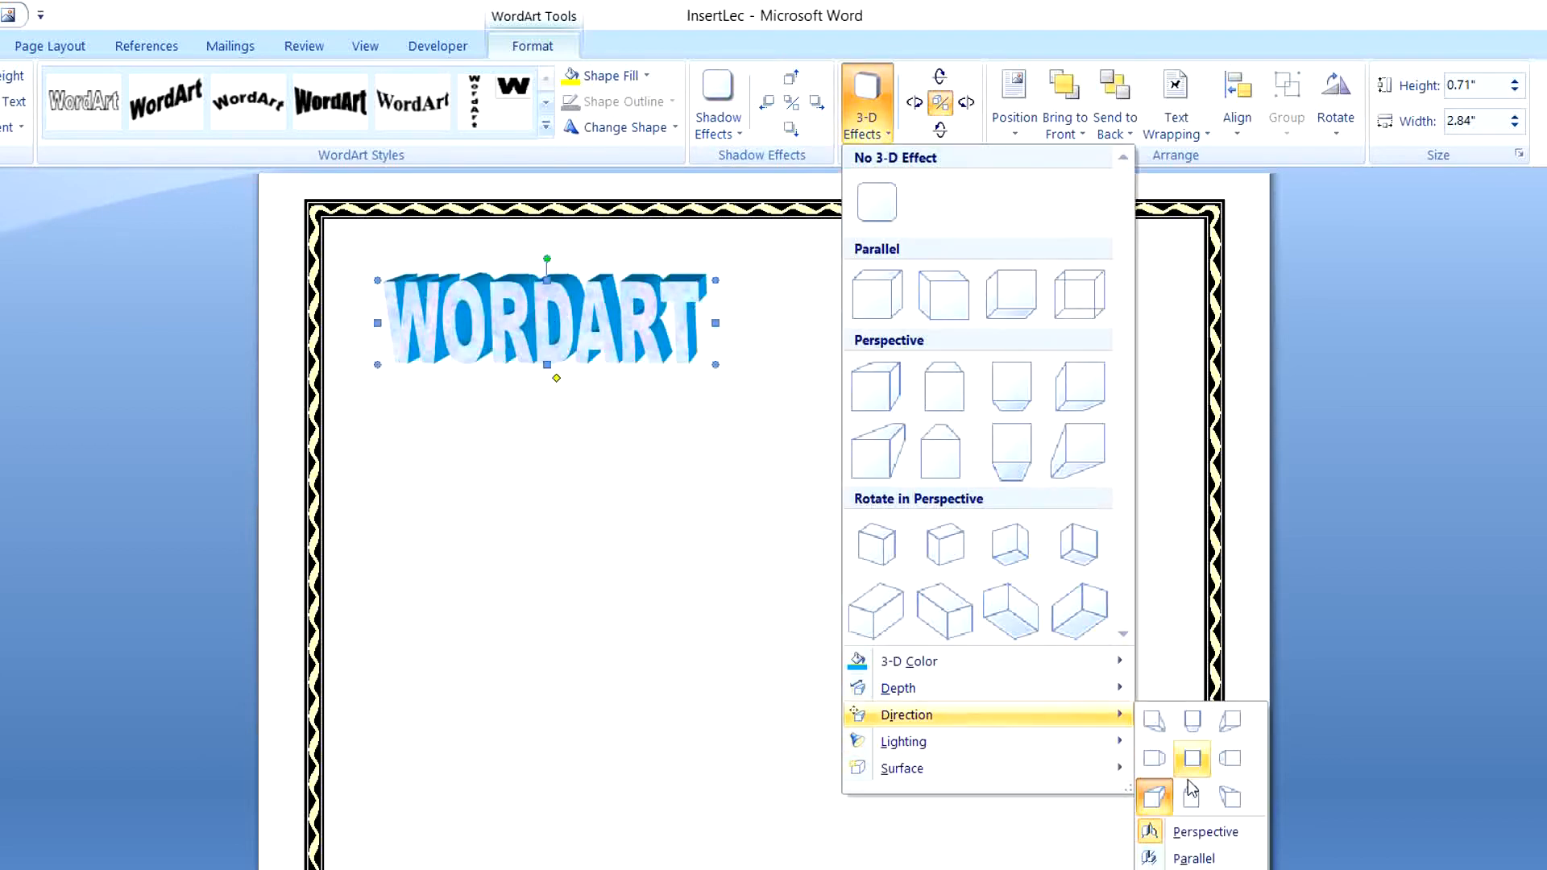
pyautogui.click(1188, 859)
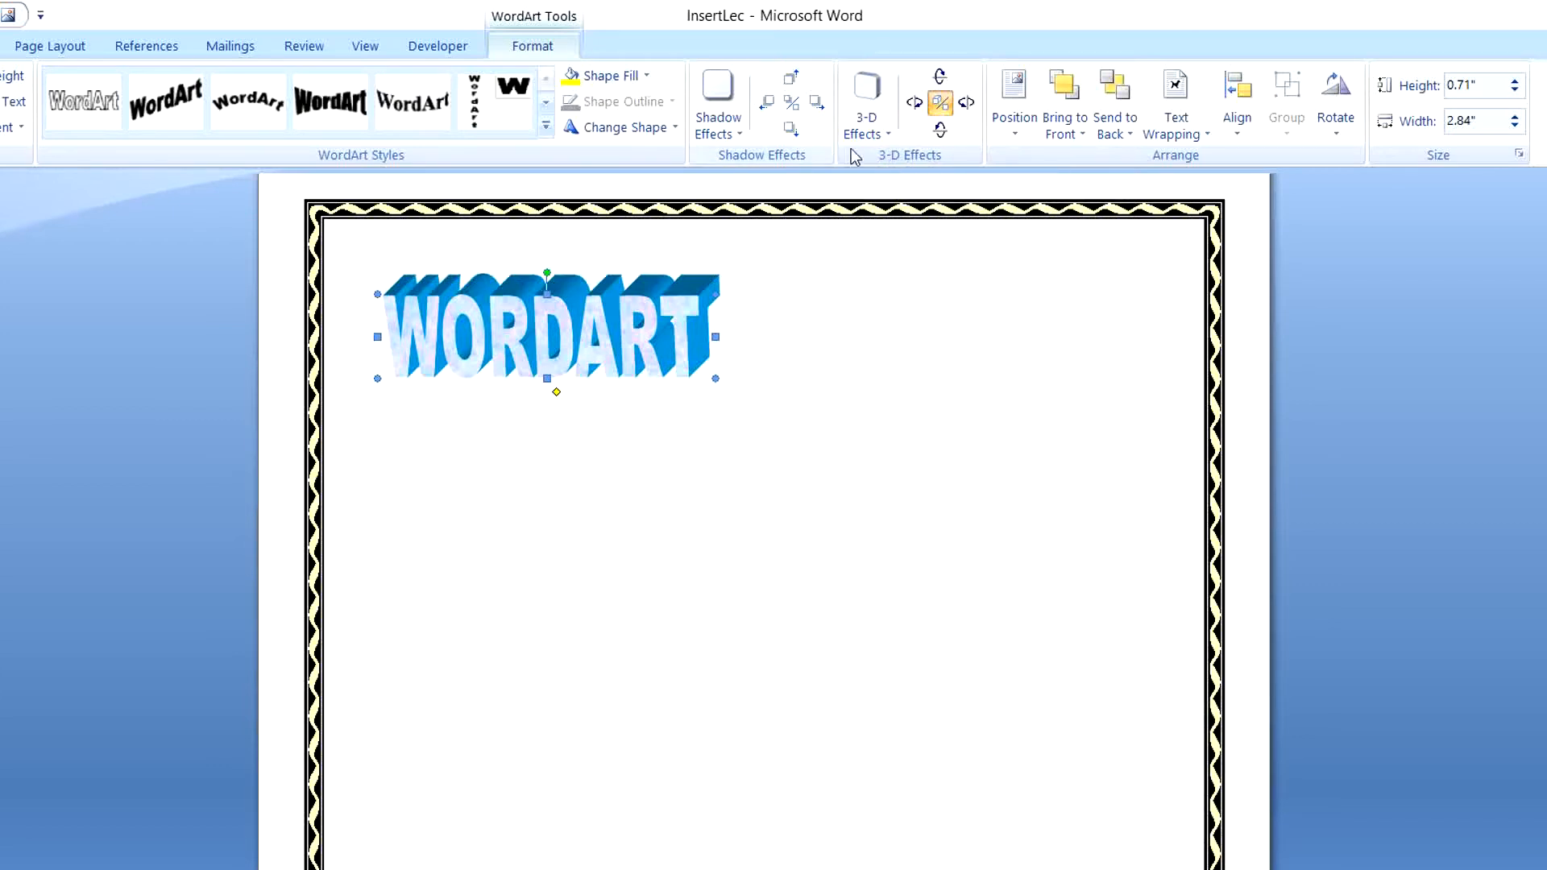
pyautogui.click(889, 139)
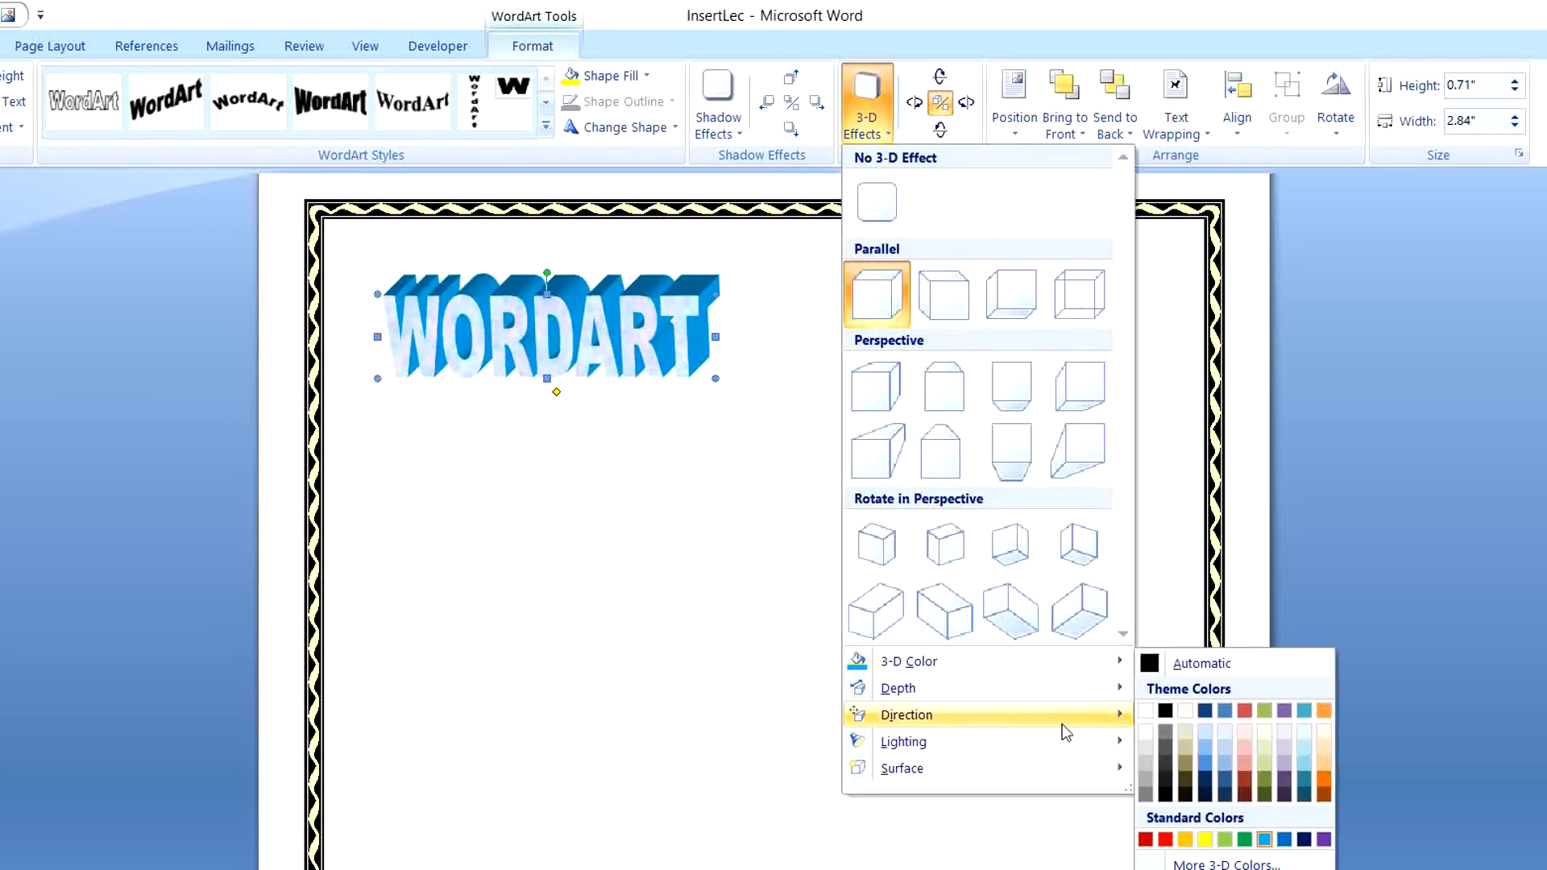
pyautogui.moveTo(1075, 737)
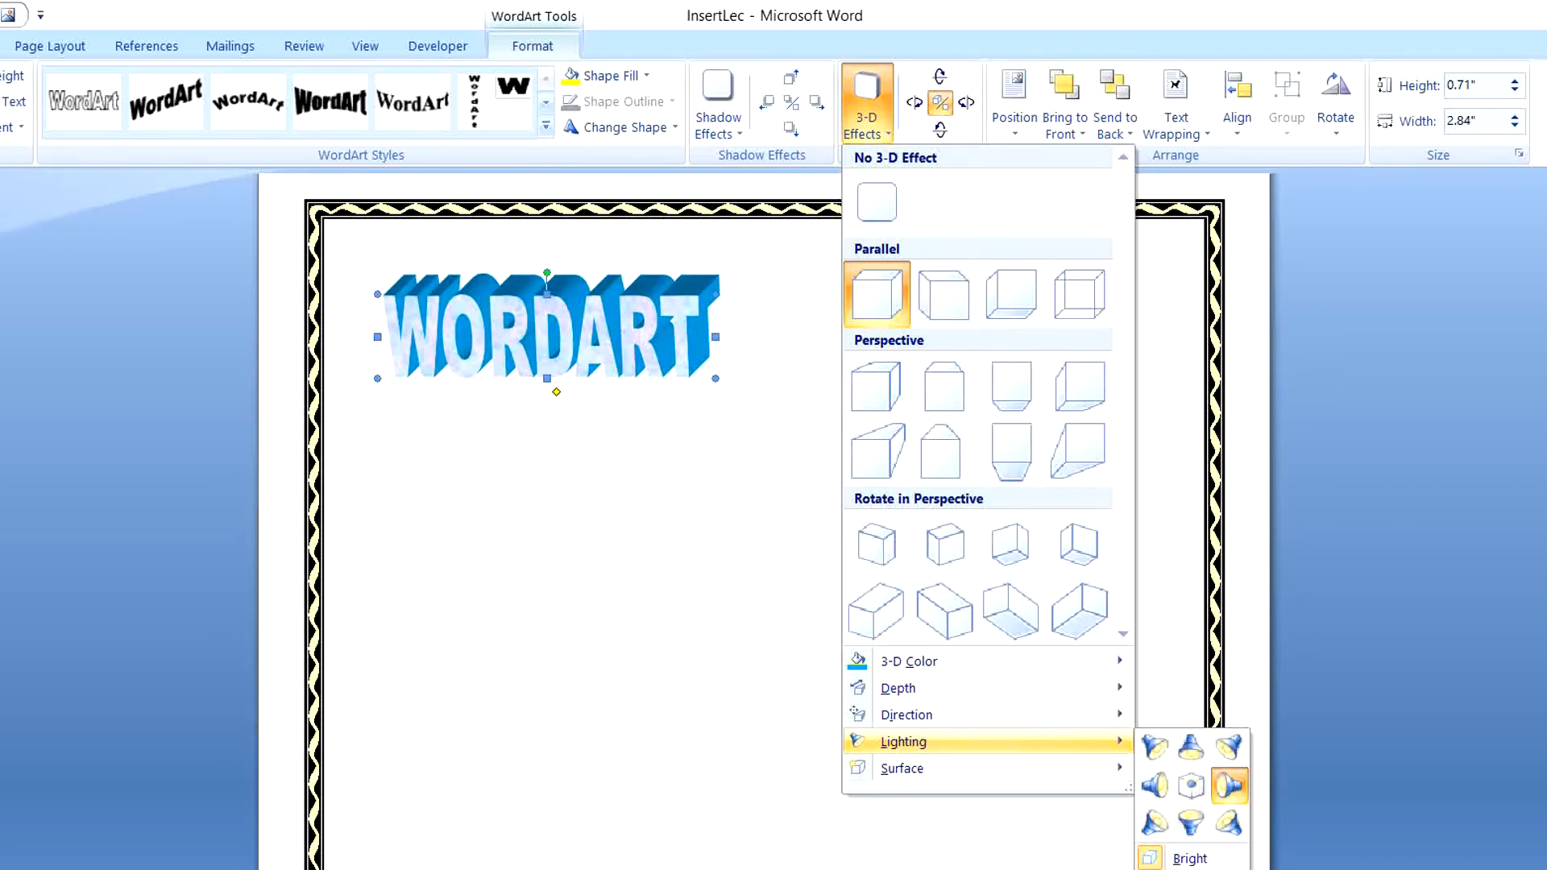
pyautogui.moveTo(1109, 768)
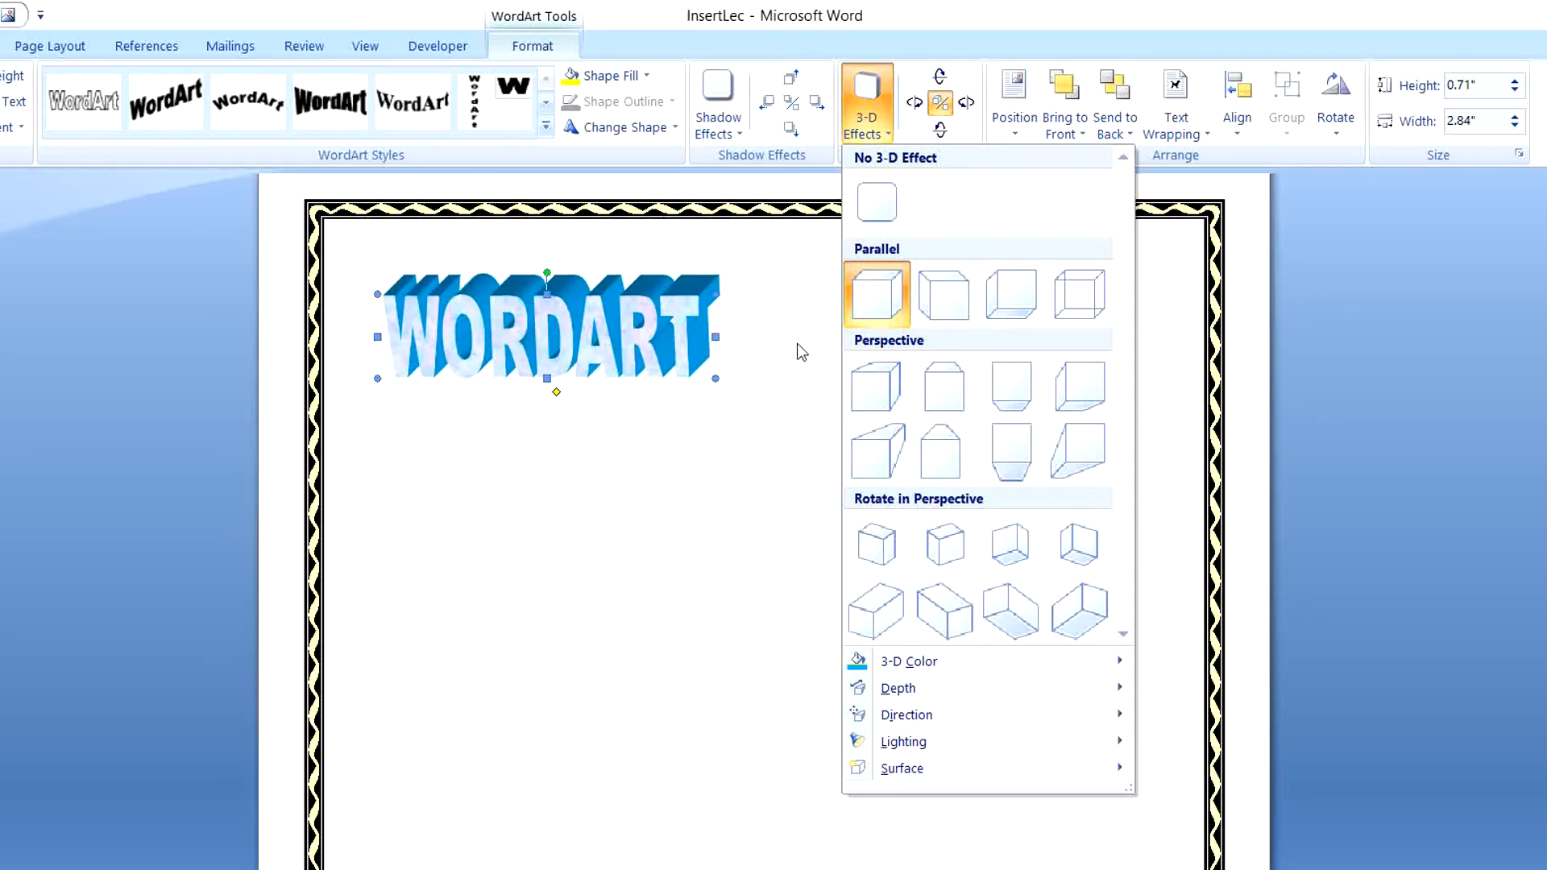
# - Tilt the 3-D WordArt repeatedly to the right, up and down, finishing with several tilts to the right
pyautogui.click(967, 103)
pyautogui.click(966, 102)
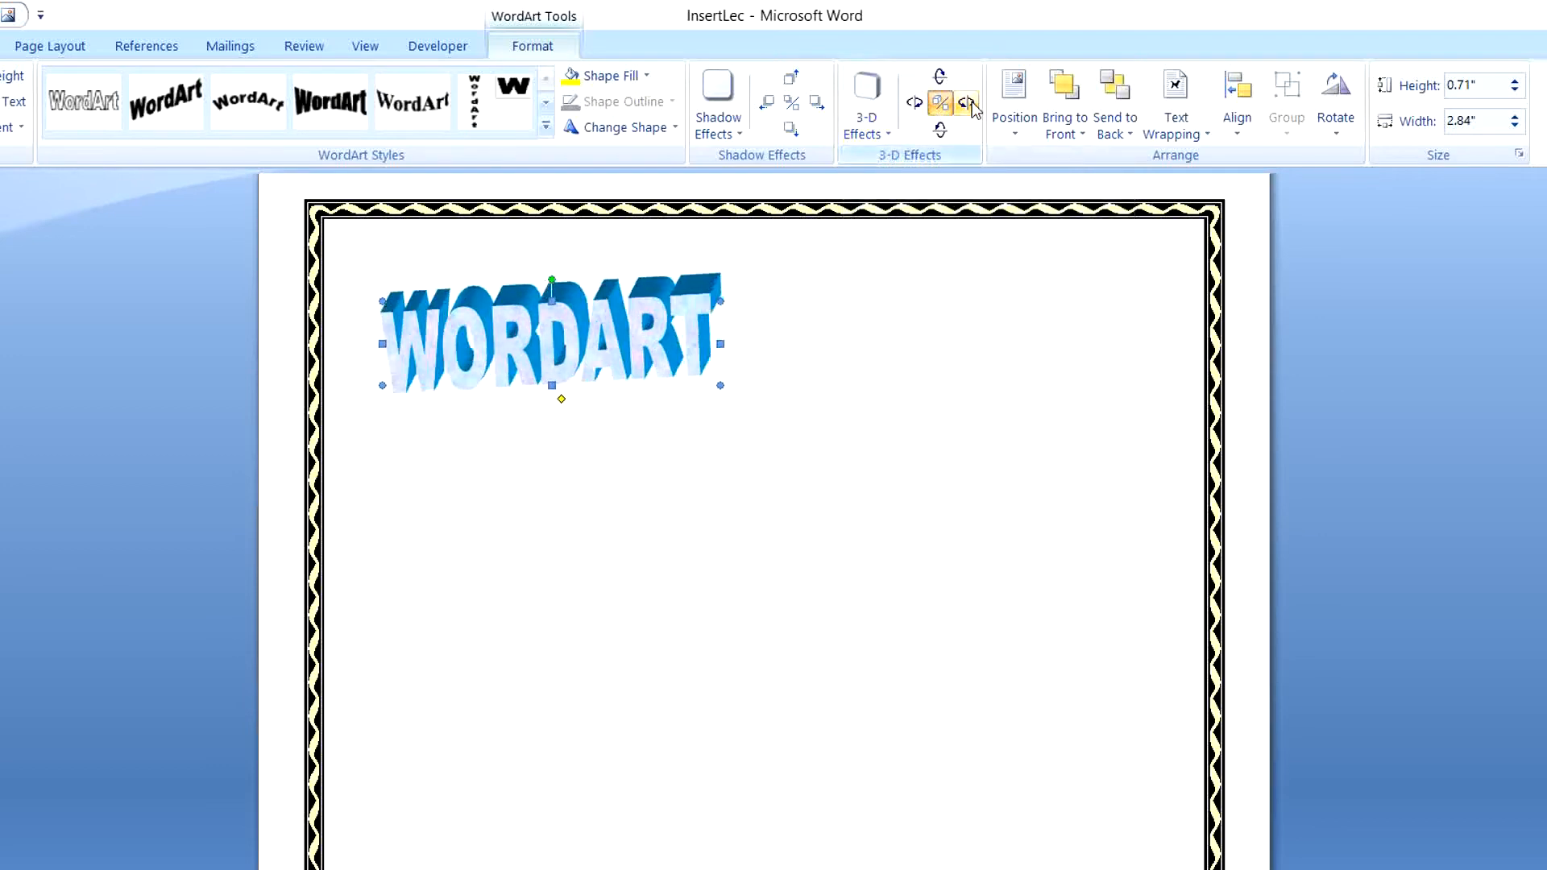
pyautogui.click(966, 102)
pyautogui.click(966, 102)
pyautogui.click(967, 102)
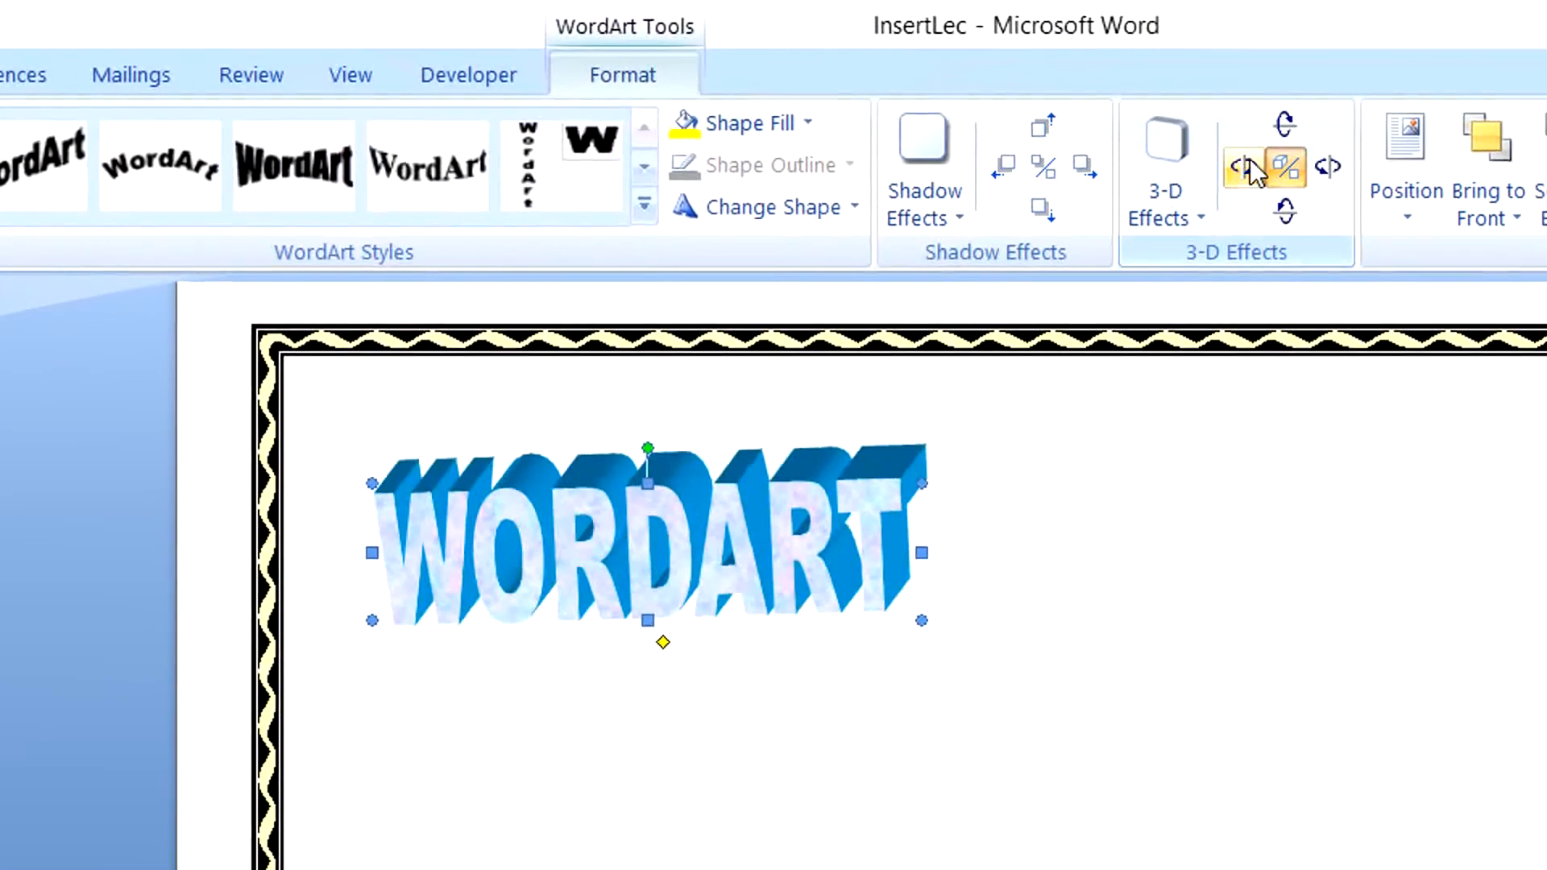
pyautogui.click(1285, 127)
pyautogui.click(1285, 127)
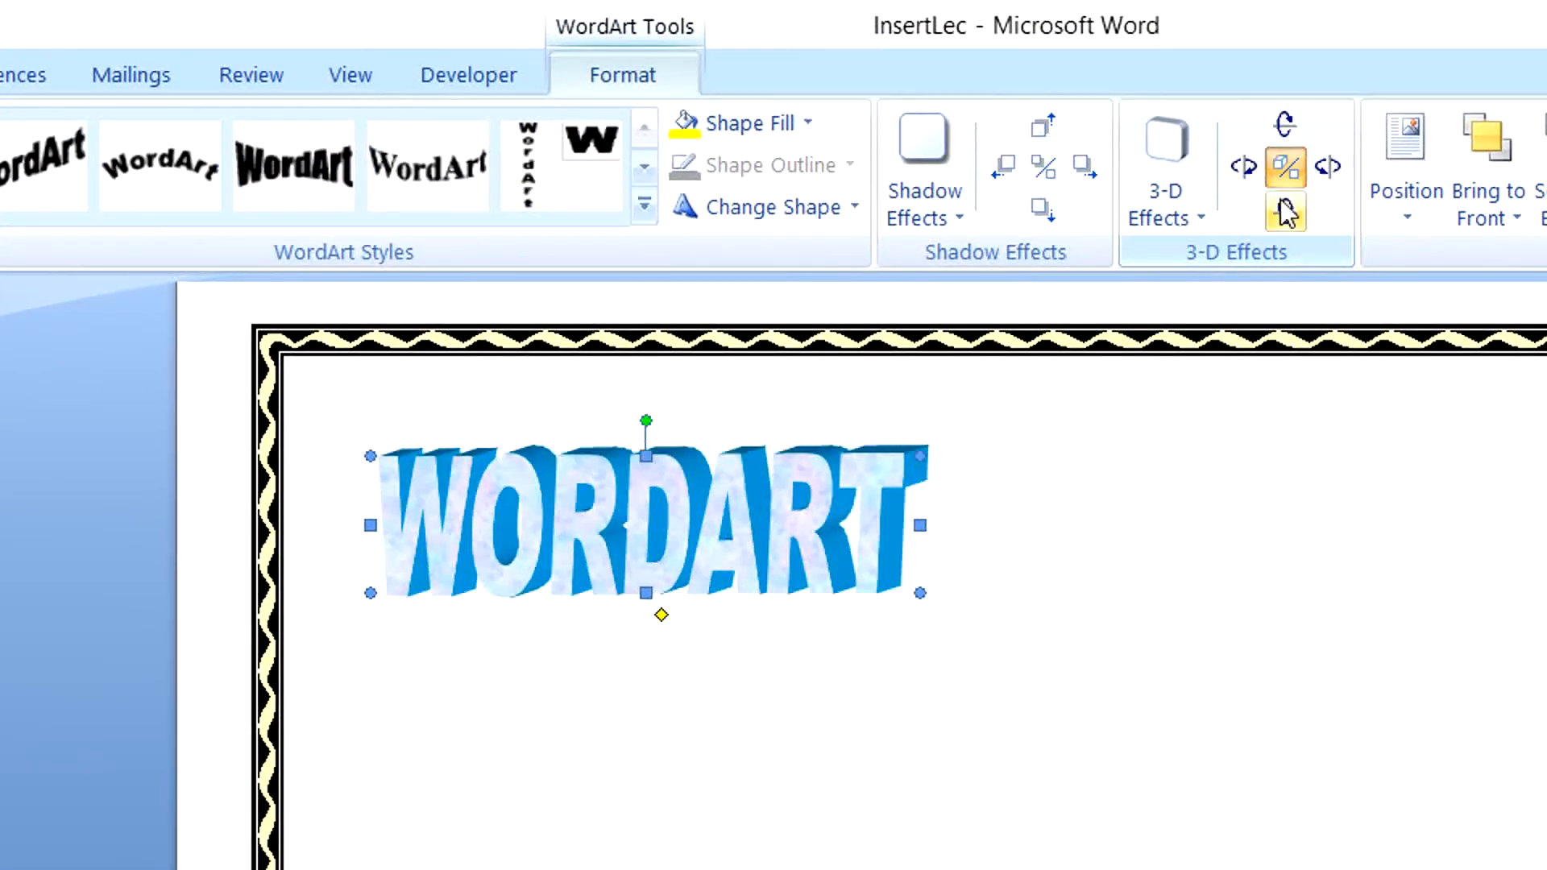
pyautogui.click(1286, 211)
pyautogui.click(1283, 212)
pyautogui.click(1284, 211)
pyautogui.click(1331, 178)
pyautogui.click(1332, 178)
pyautogui.click(1332, 177)
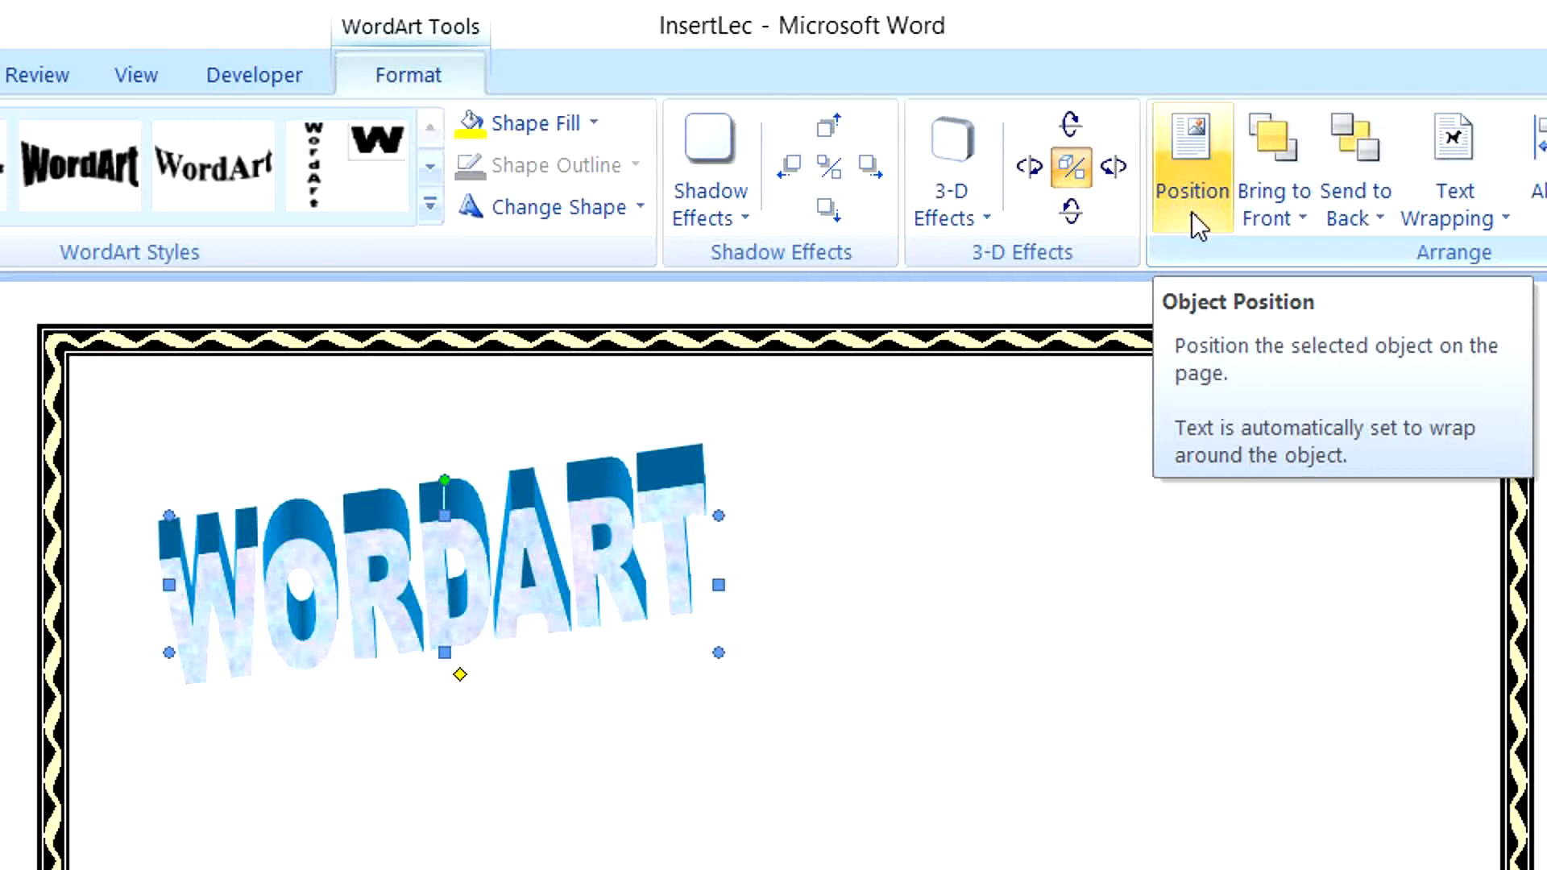
# - Position the WordArt at the top left of the page with square text wrapping and view its text wrapping options
pyautogui.click(1192, 211)
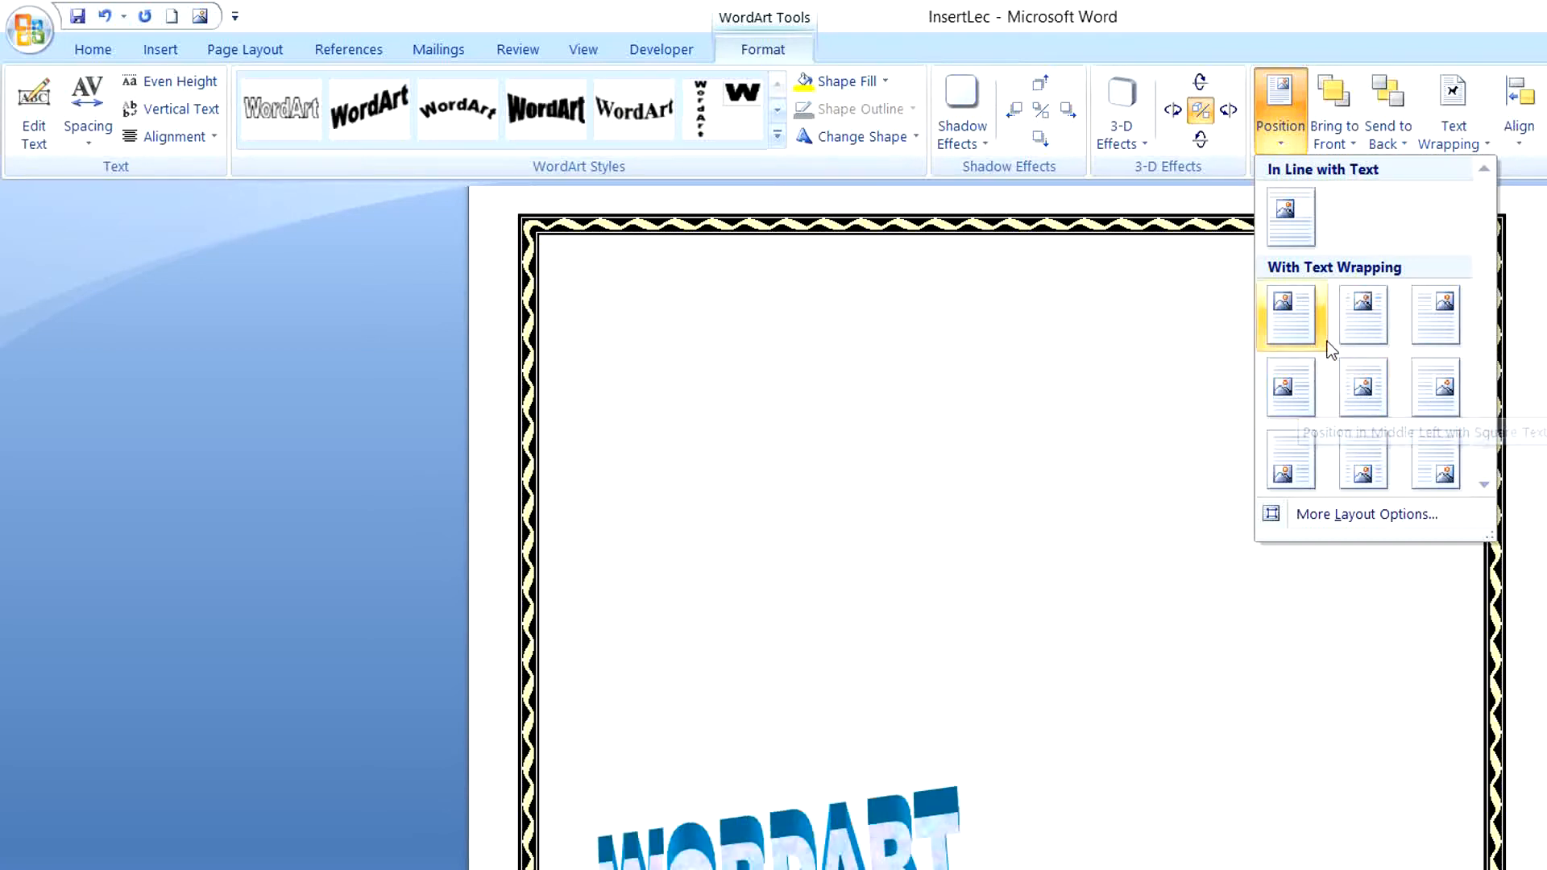
pyautogui.click(1293, 315)
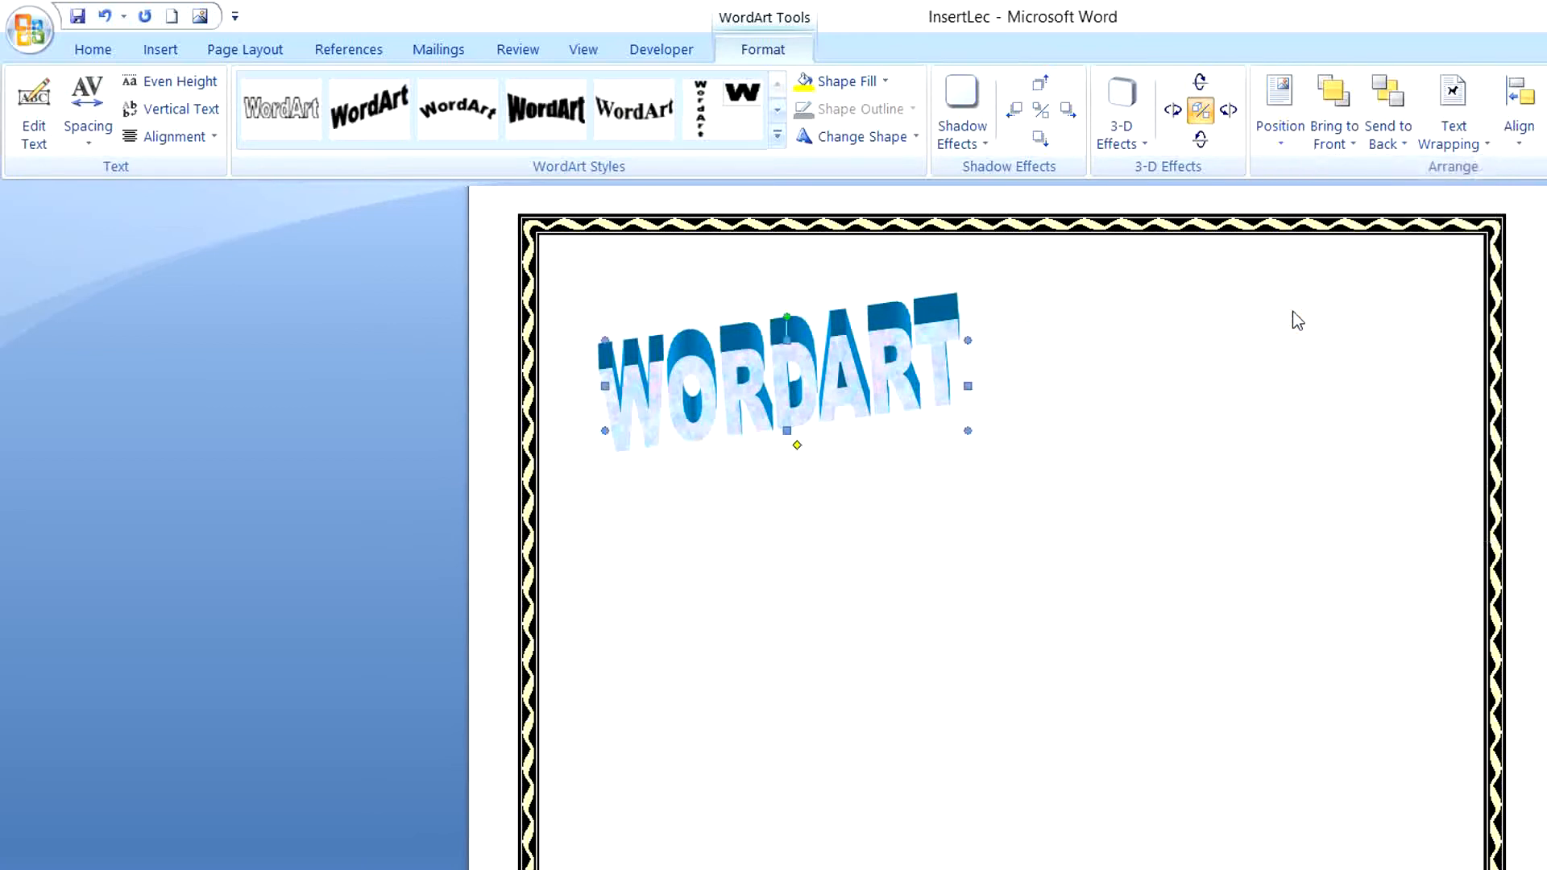
pyautogui.click(1485, 143)
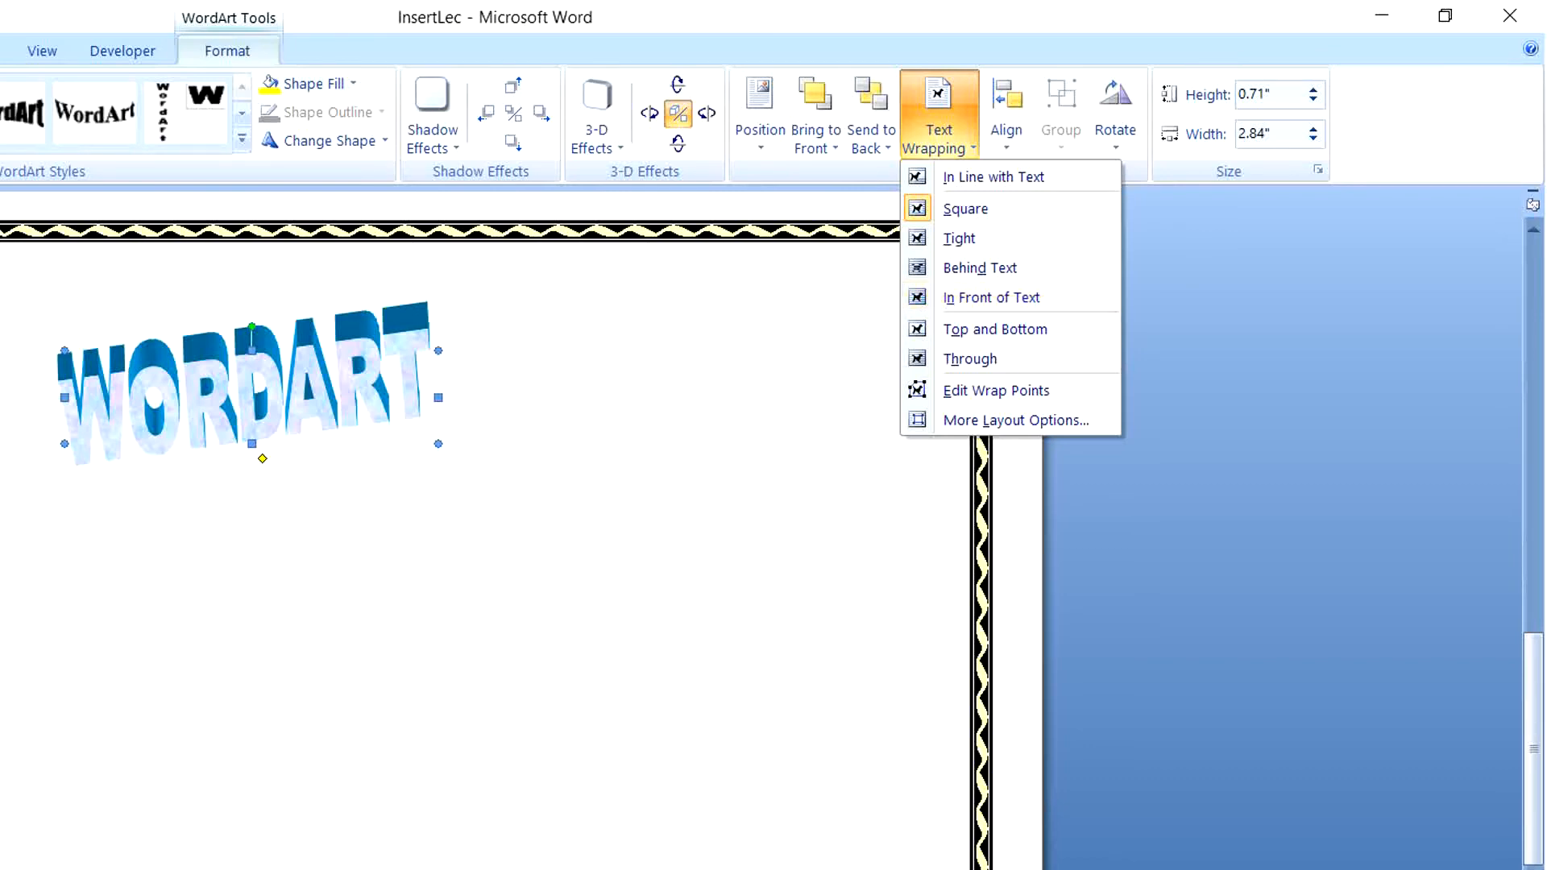
pyautogui.press('Escape')
# - Open the recent document Chapter 6 from File Explorer and go to its Methodology of Verification section
pyautogui.press('super+e')
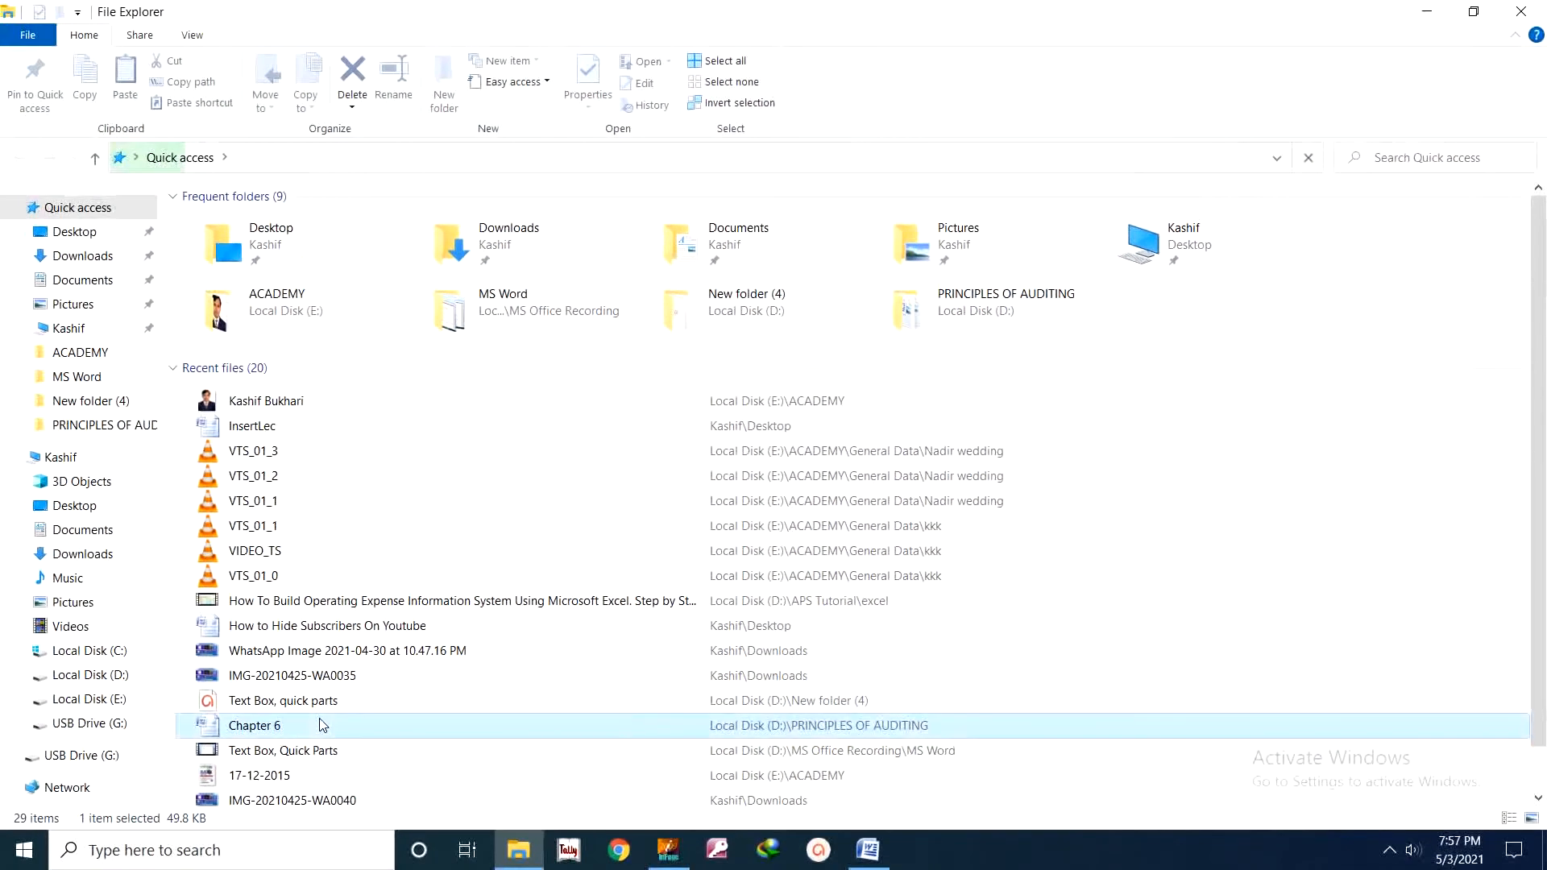
pyautogui.doubleClick(323, 725)
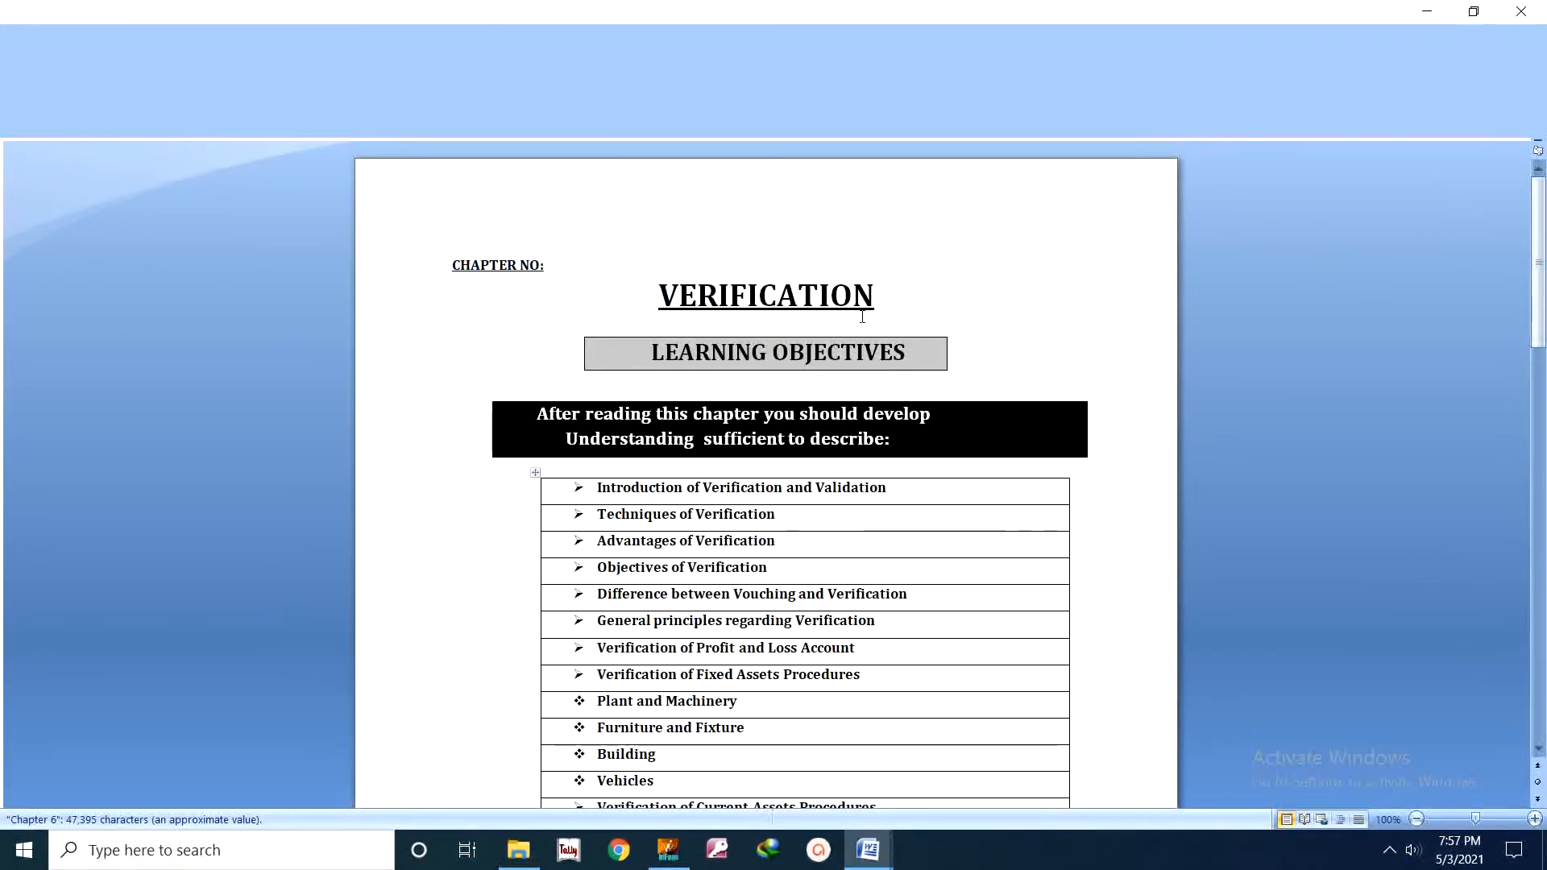
pyautogui.scroll(-20, 604, 591)
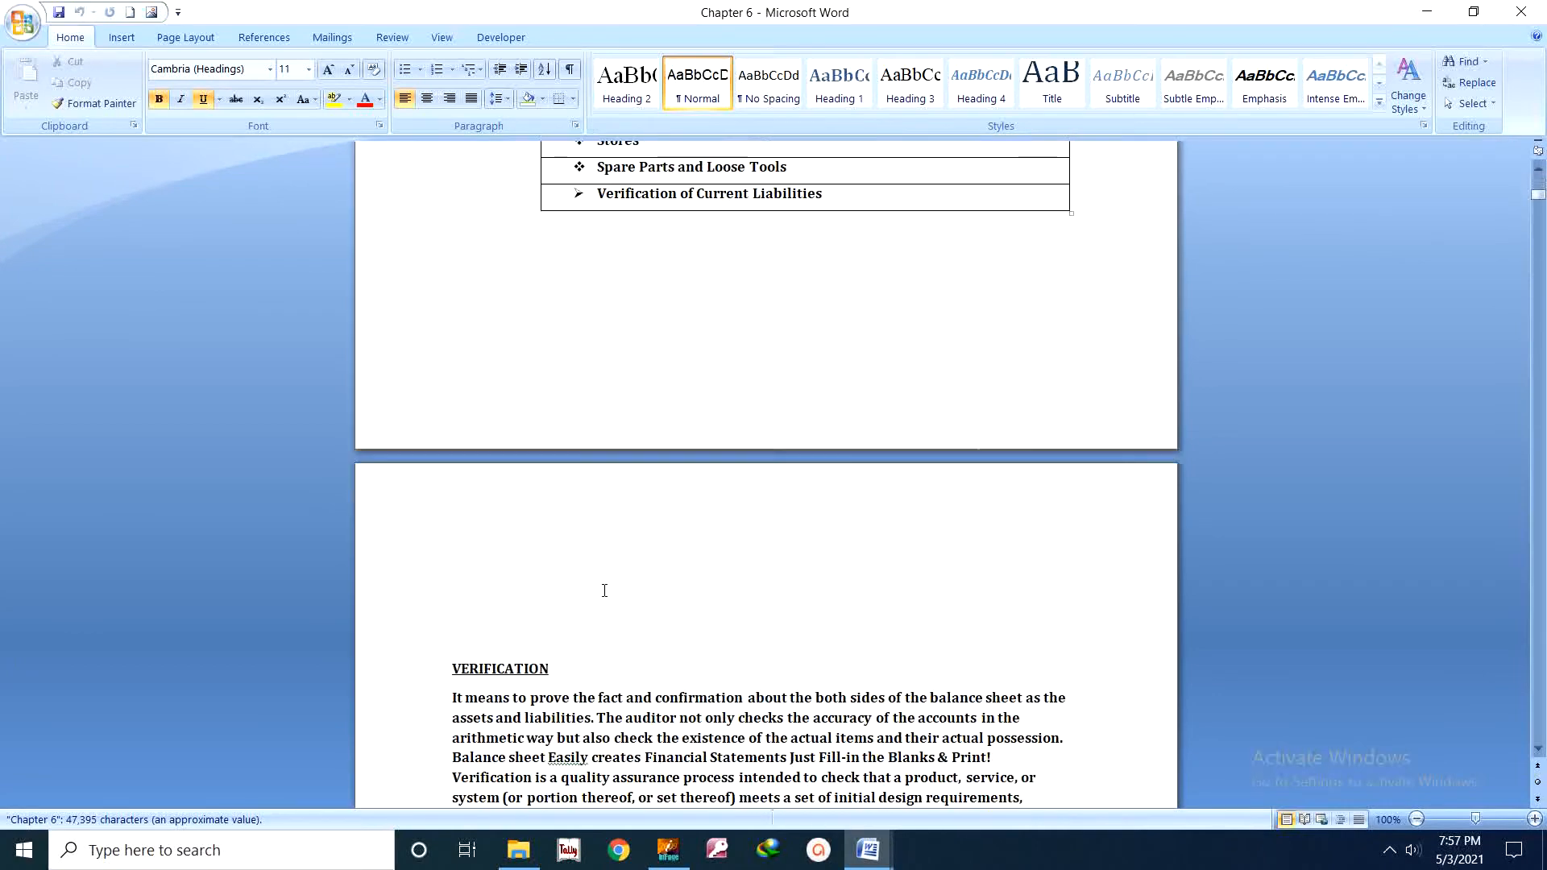
pyautogui.scroll(-20, 604, 591)
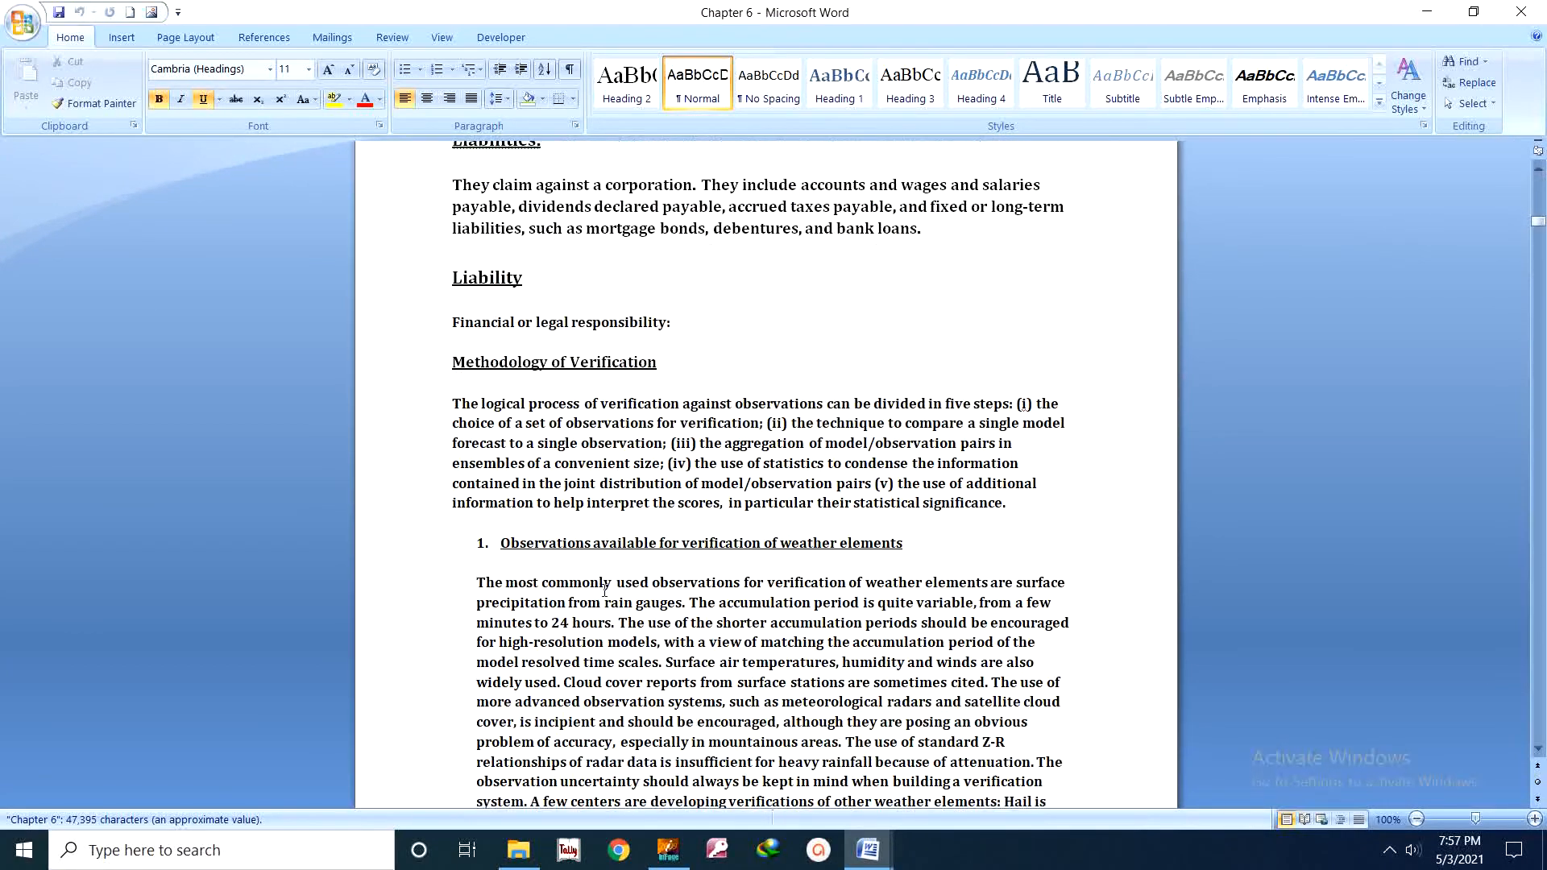
# - Copy the WordArt from the InsertLec document and paste it into the weather elements paragraph of Chapter 6
pyautogui.moveTo(868, 850)
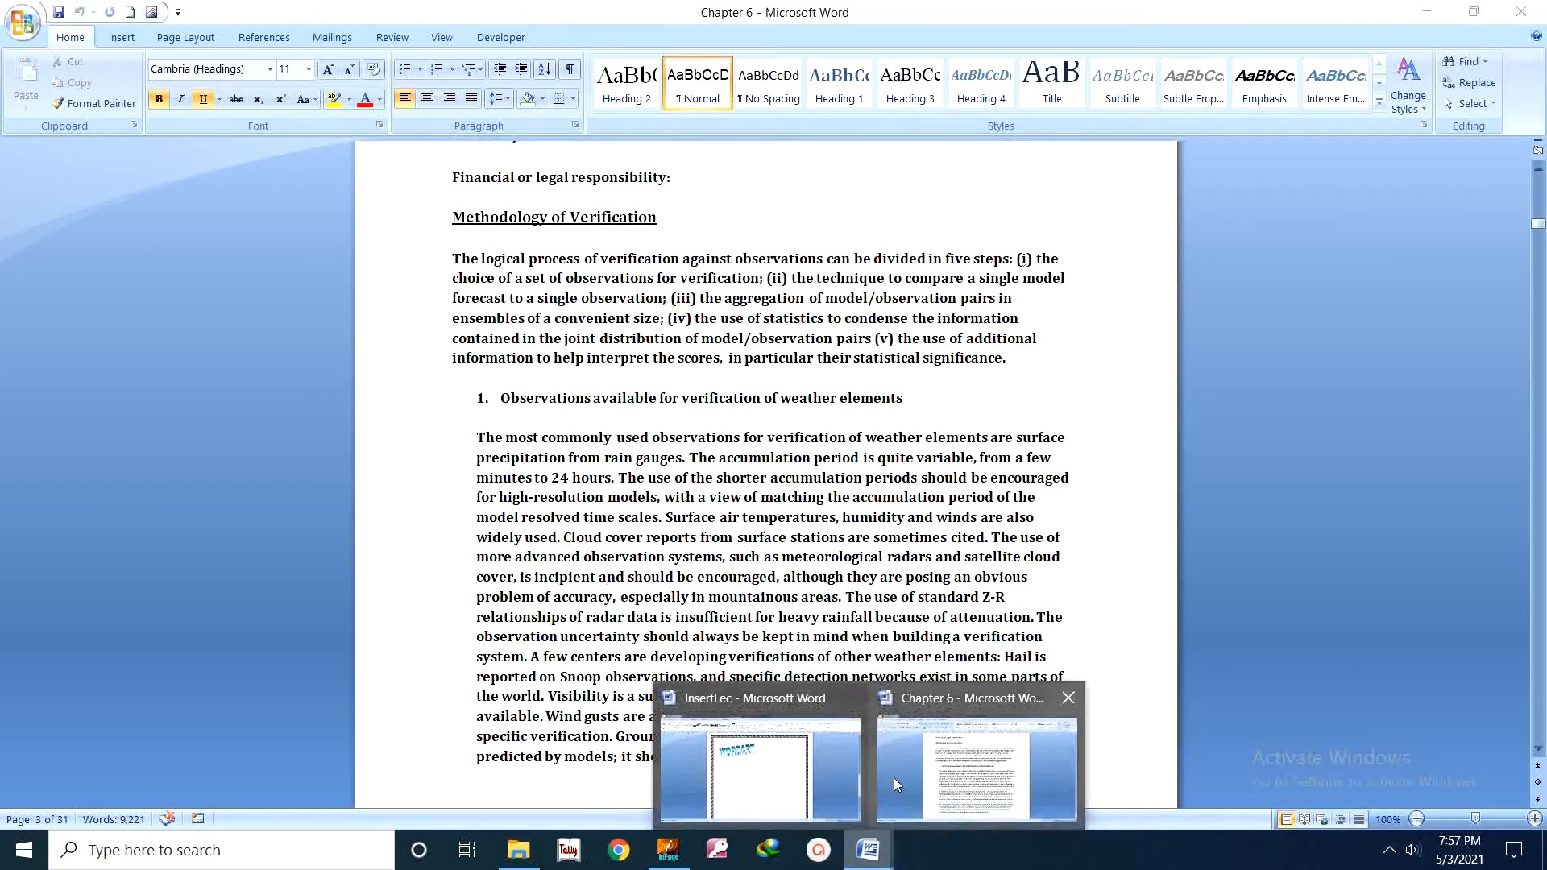
pyautogui.click(780, 785)
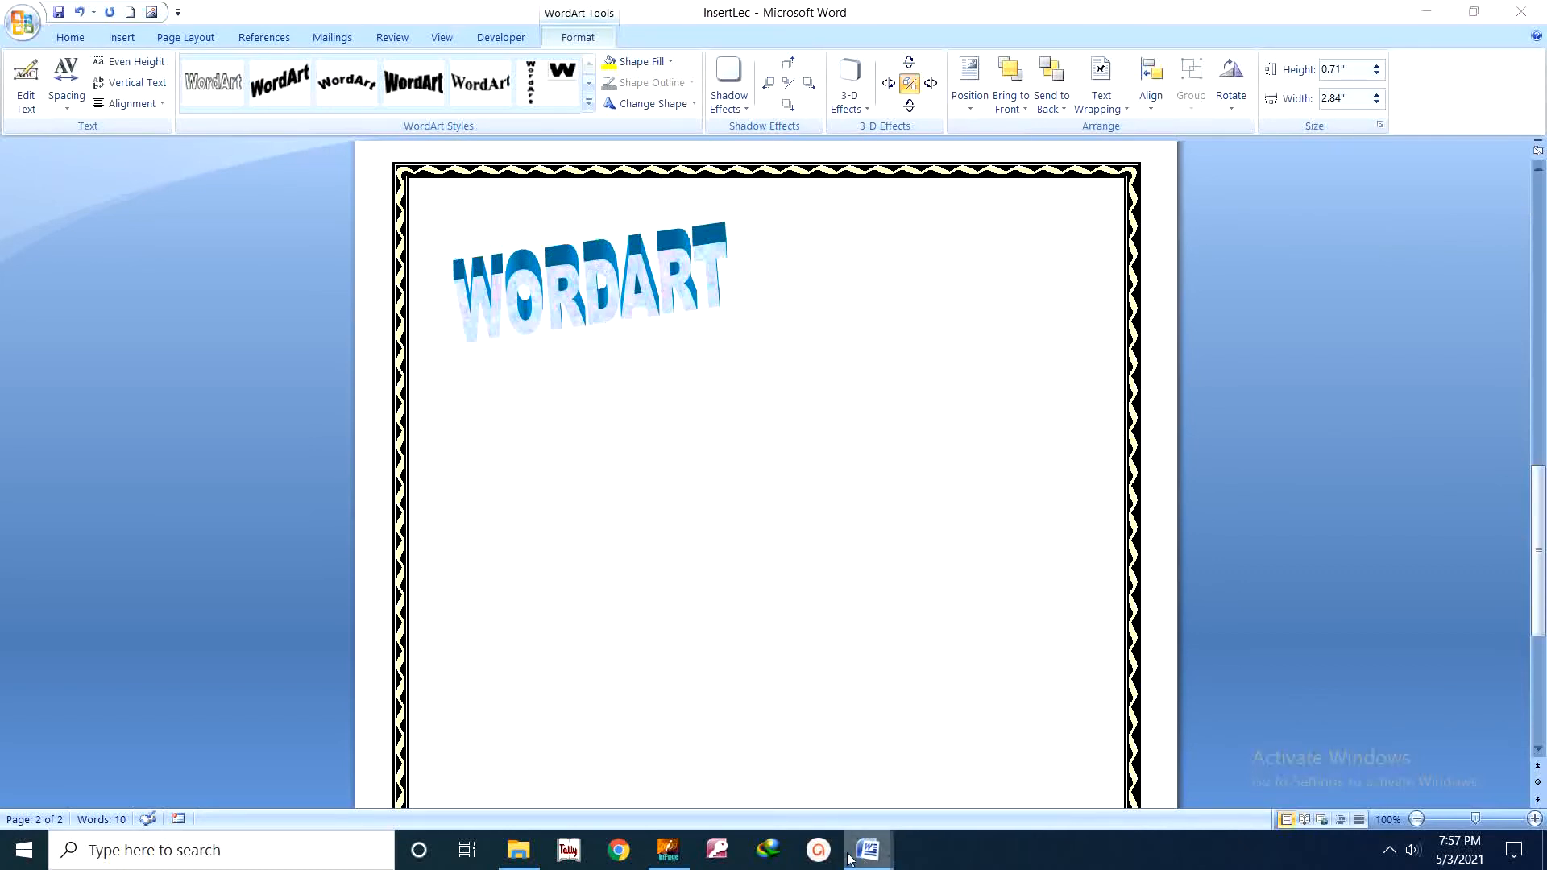
pyautogui.moveTo(868, 850)
pyautogui.click(913, 716)
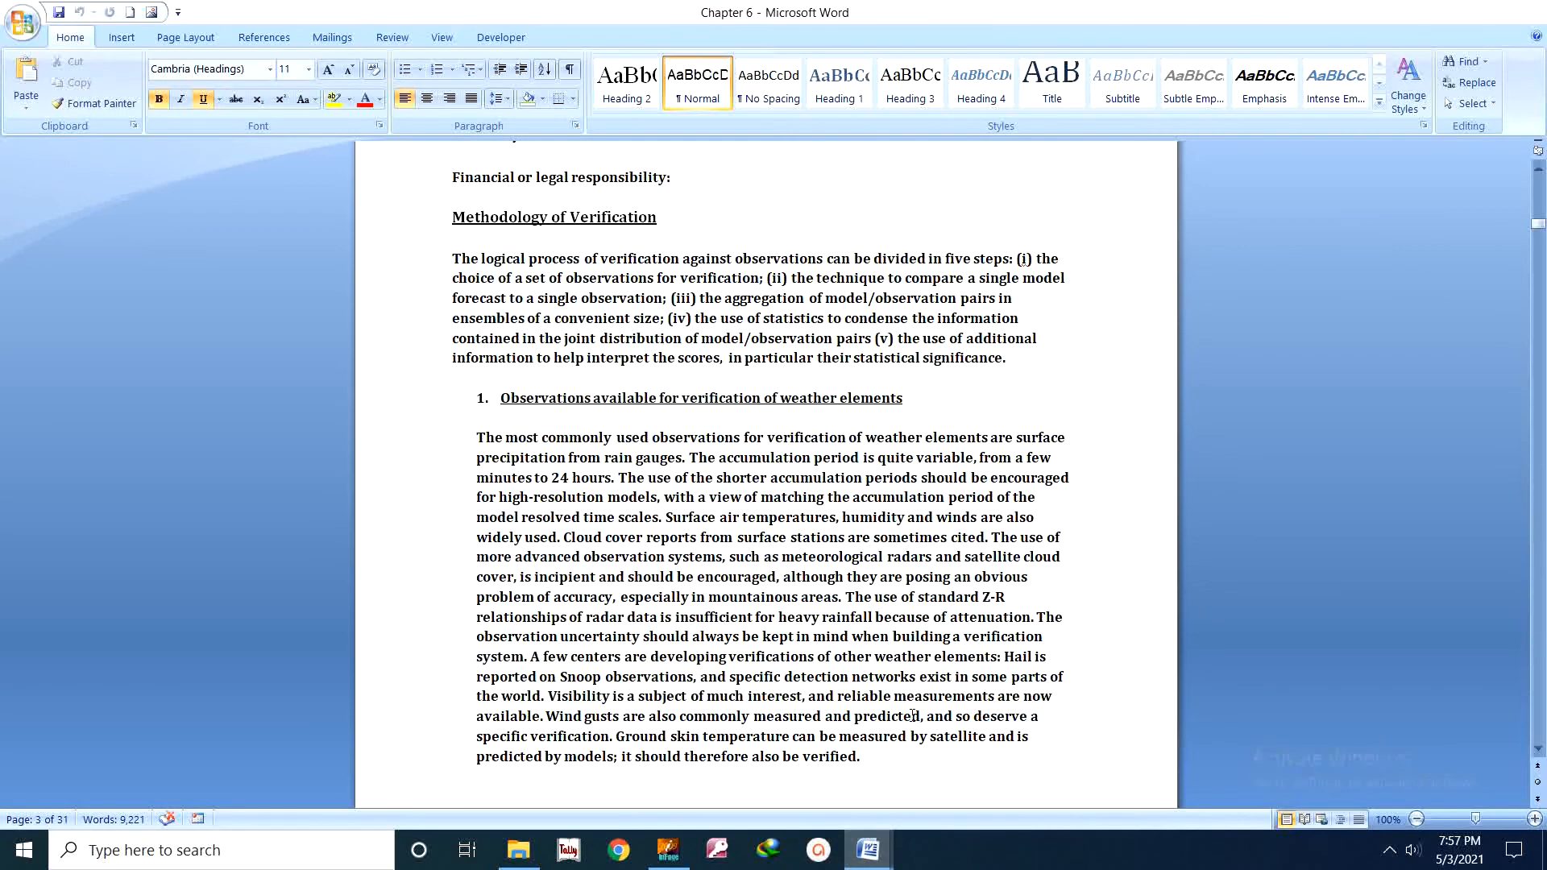
pyautogui.click(738, 536)
pyautogui.hotkey('ctrl', 'v')
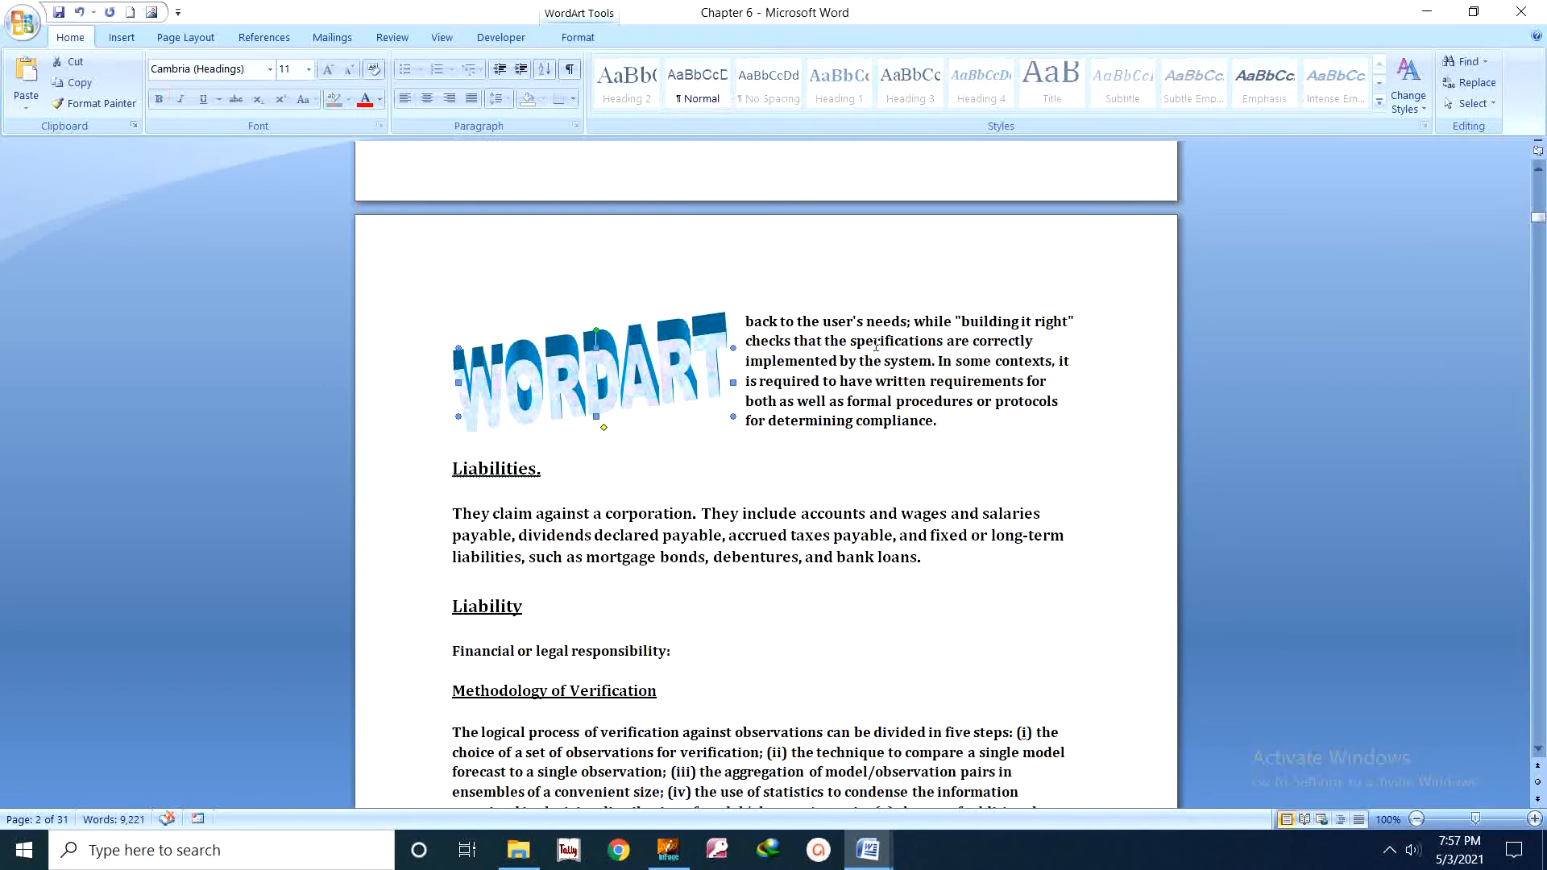
# - Position the pasted WordArt at the top center of the page with square text wrapping
pyautogui.scroll(5, 921, 537)
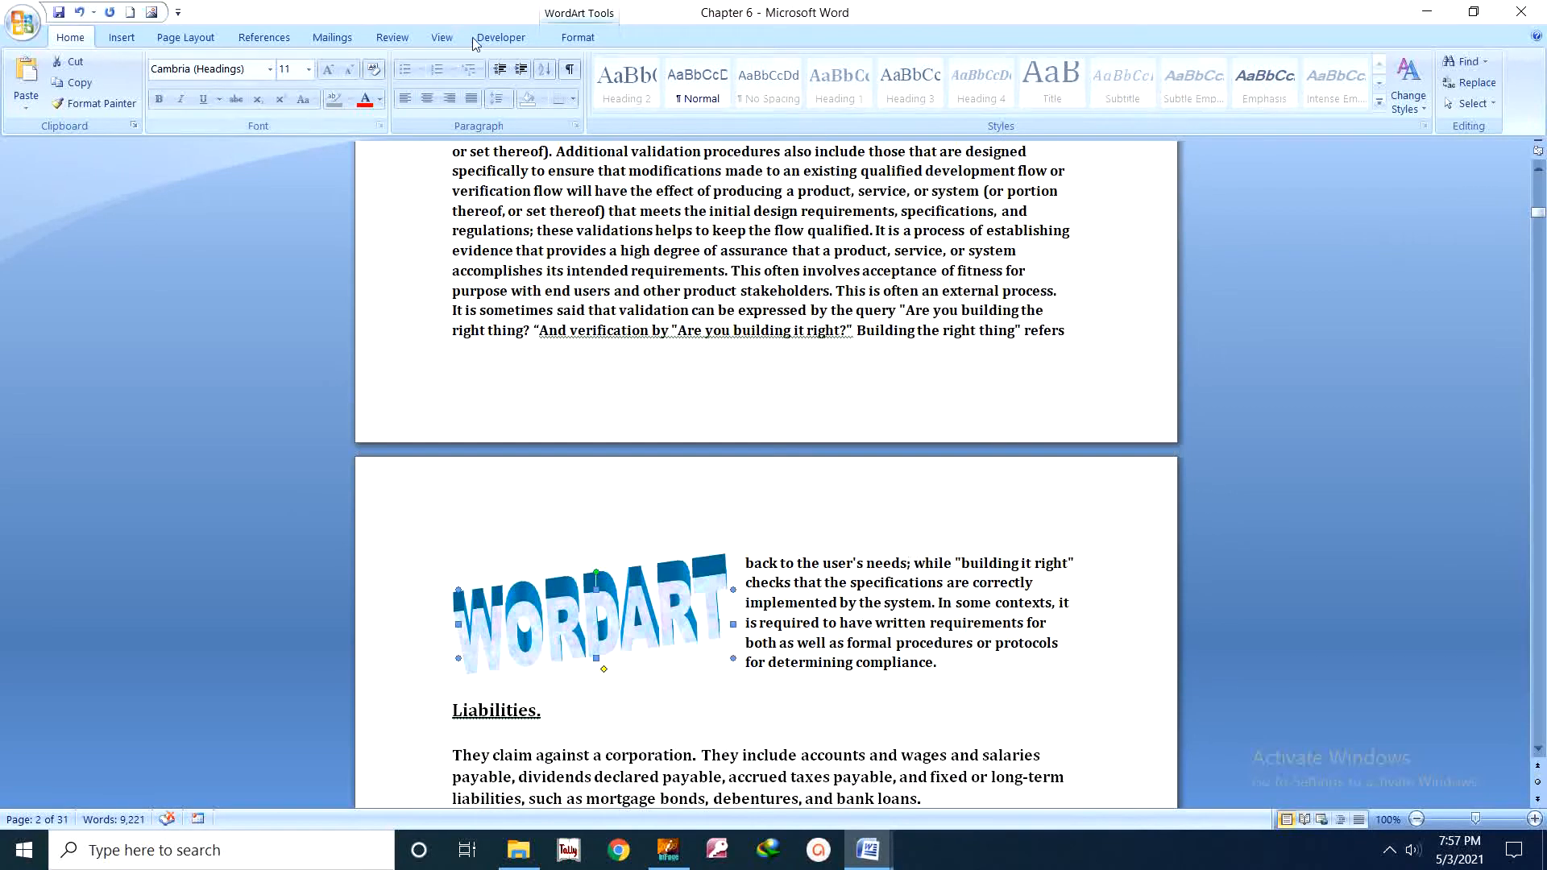
pyautogui.click(554, 9)
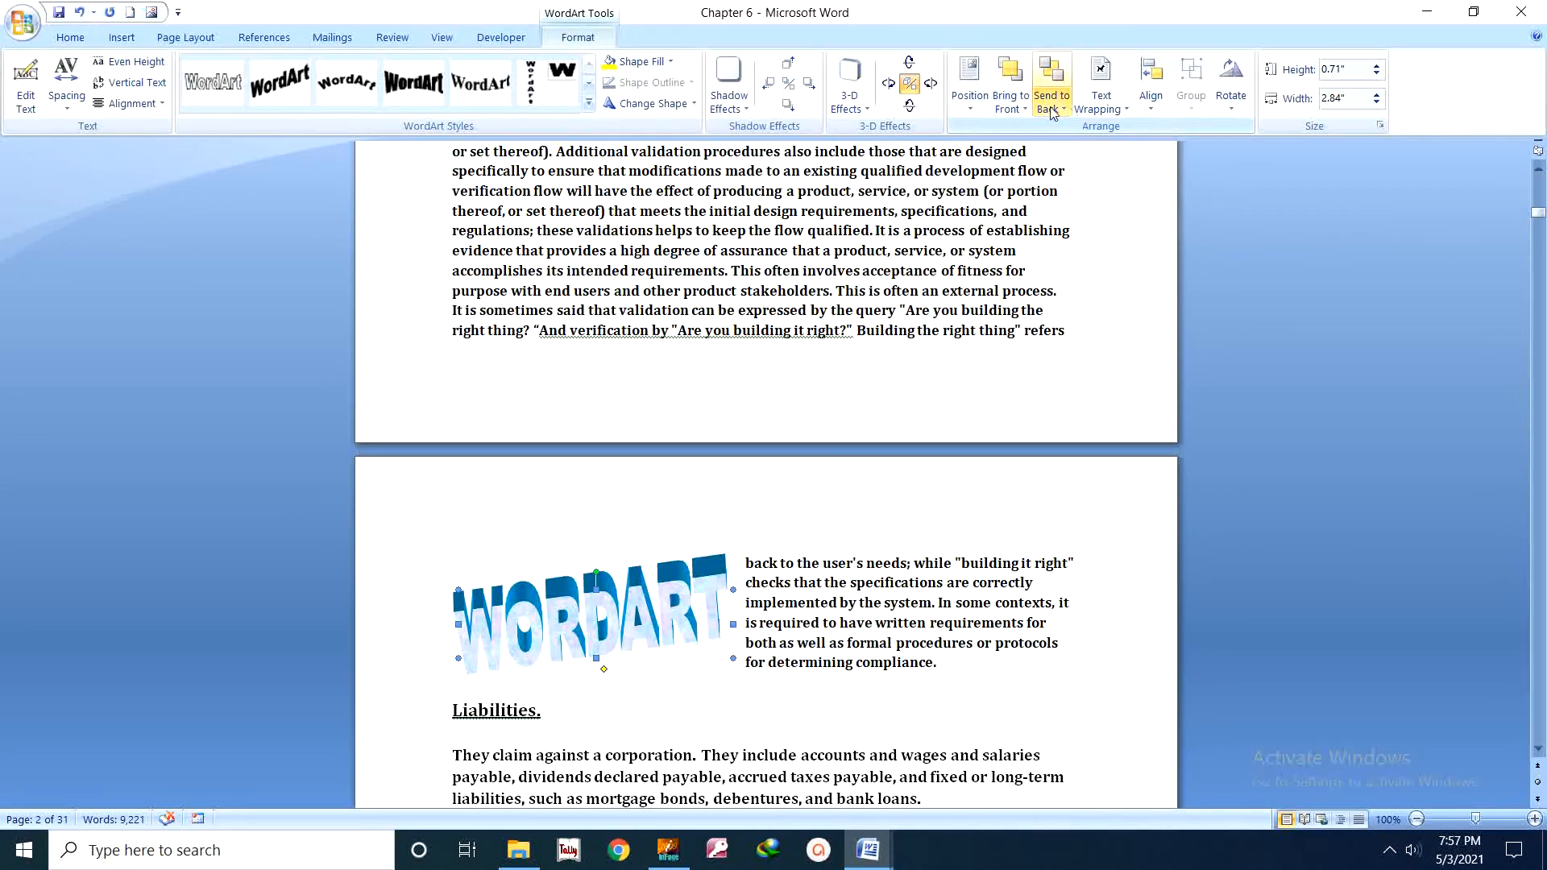
pyautogui.click(976, 95)
pyautogui.click(1029, 255)
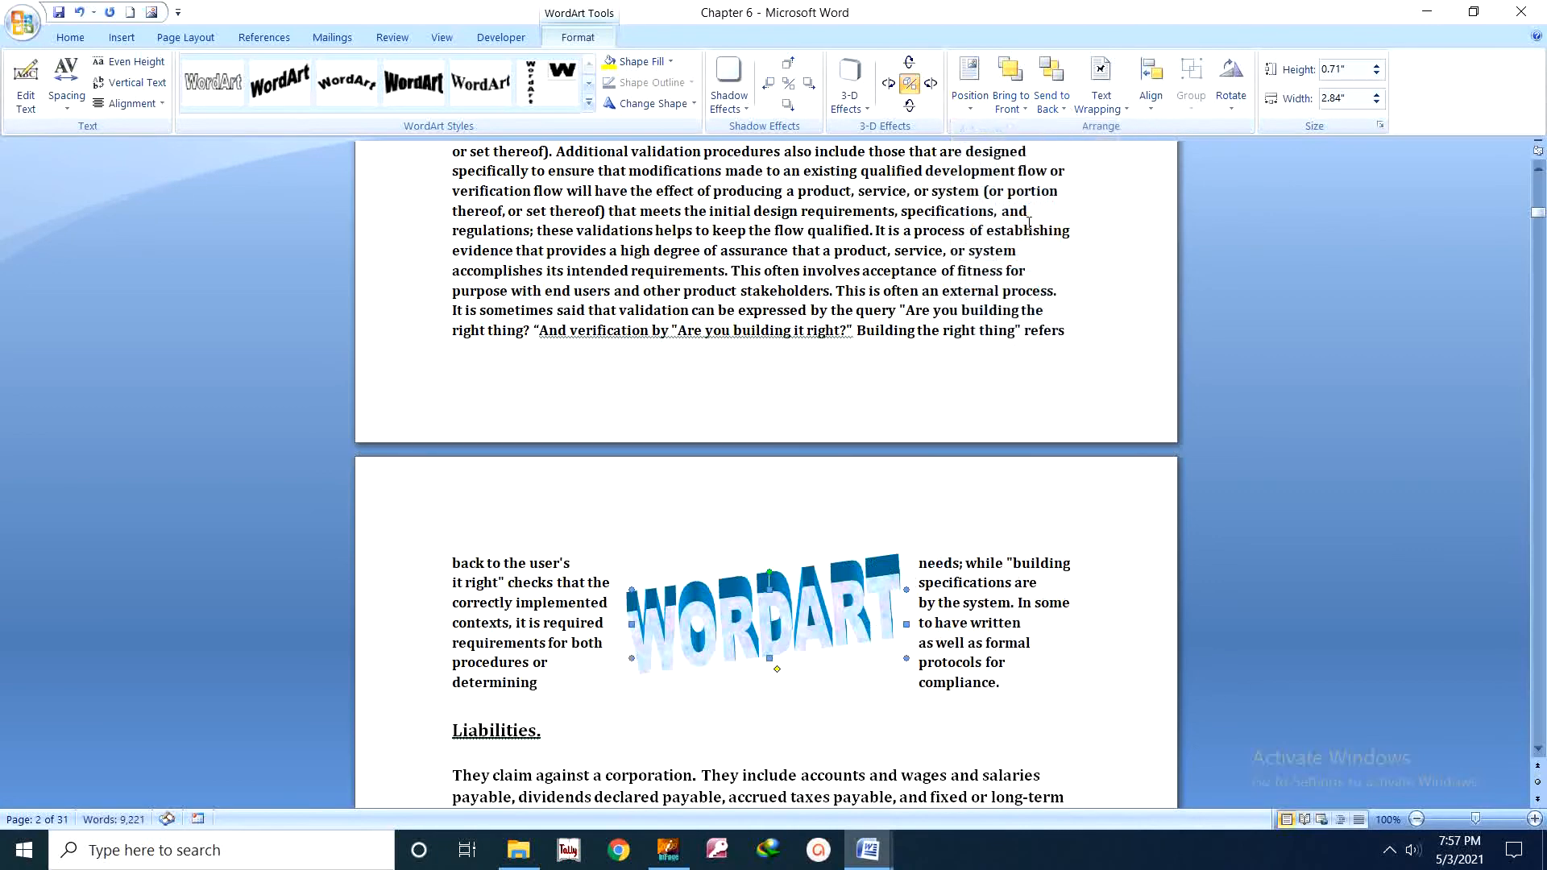
# - Move the WordArt down into the middle of the paragraph under the Liabilities heading
pyautogui.moveTo(850, 623); pyautogui.dragTo(802, 746)
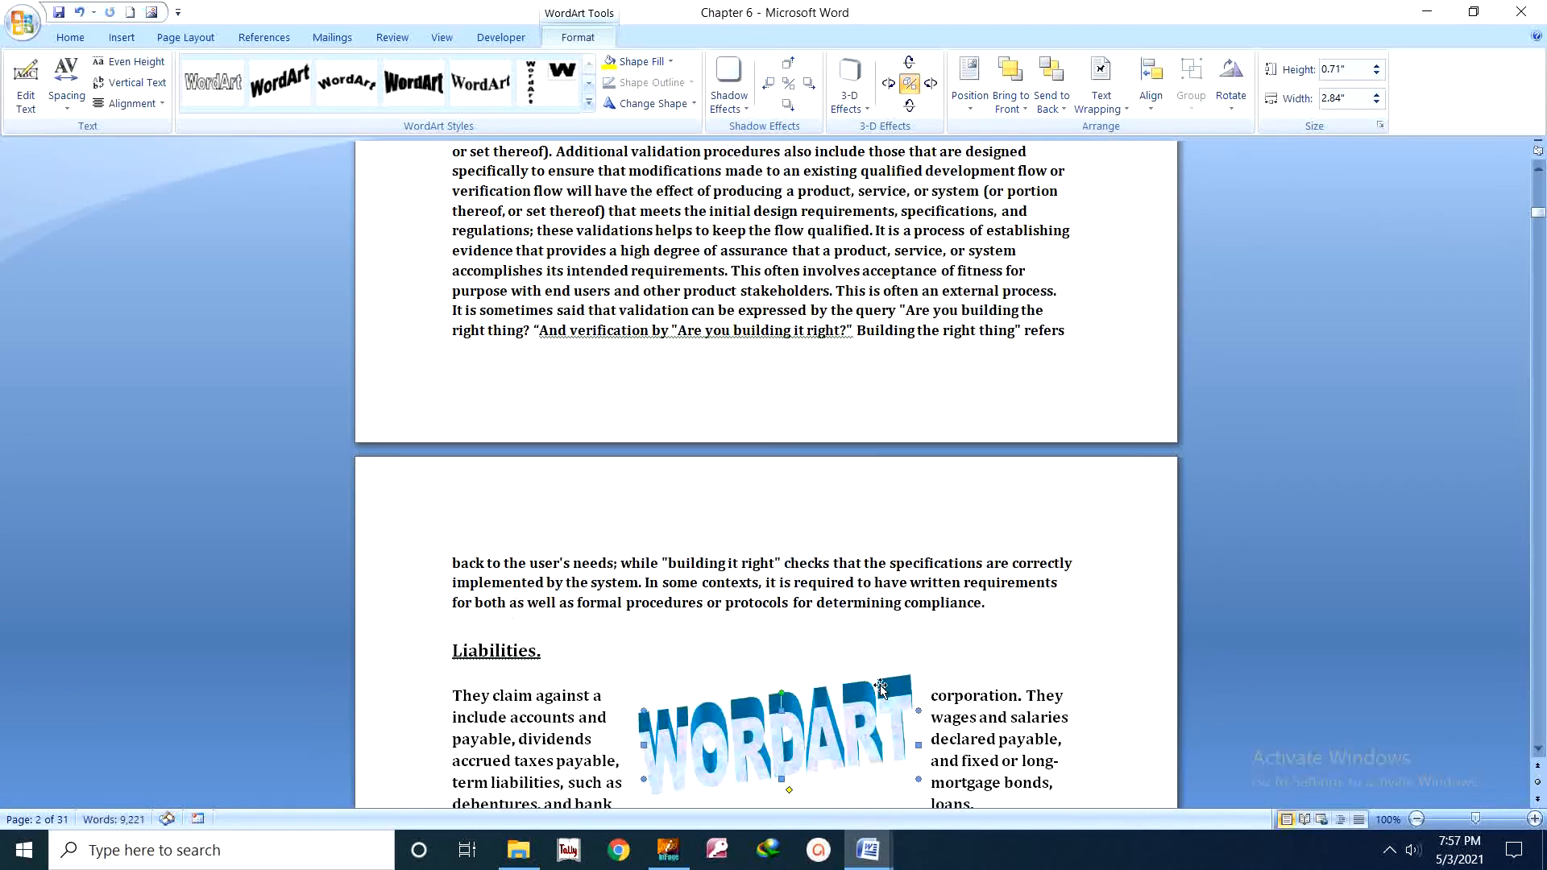
pyautogui.scroll(-4, 802, 588)
pyautogui.moveTo(787, 522); pyautogui.dragTo(778, 551)
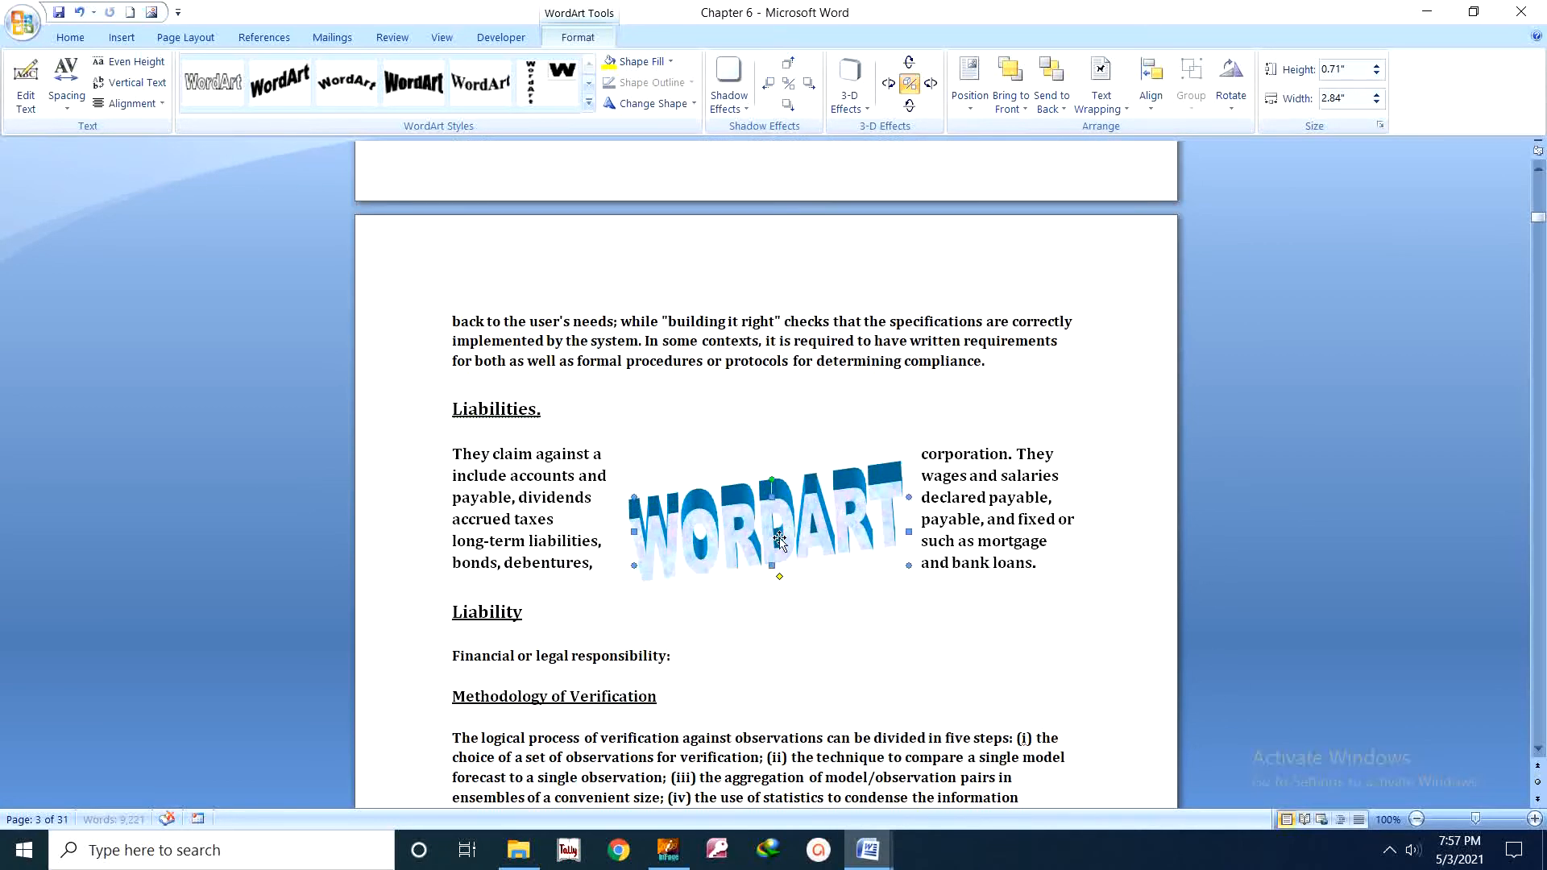
# - Set the WordArt's text wrapping to Behind Text and switch it to In Front of Text
pyautogui.click(1127, 111)
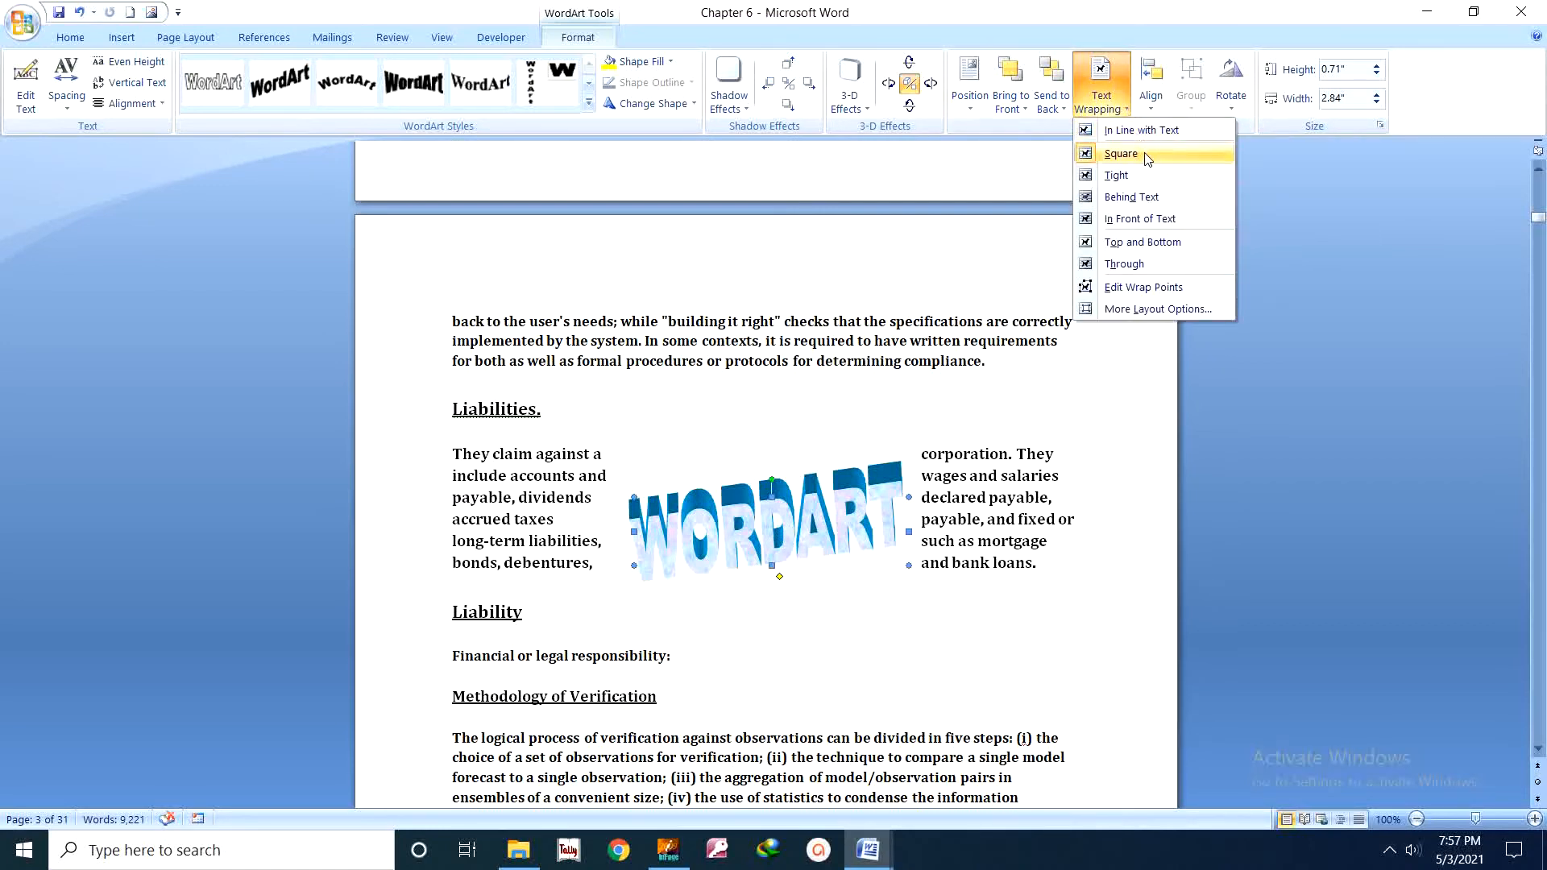
pyautogui.click(1145, 198)
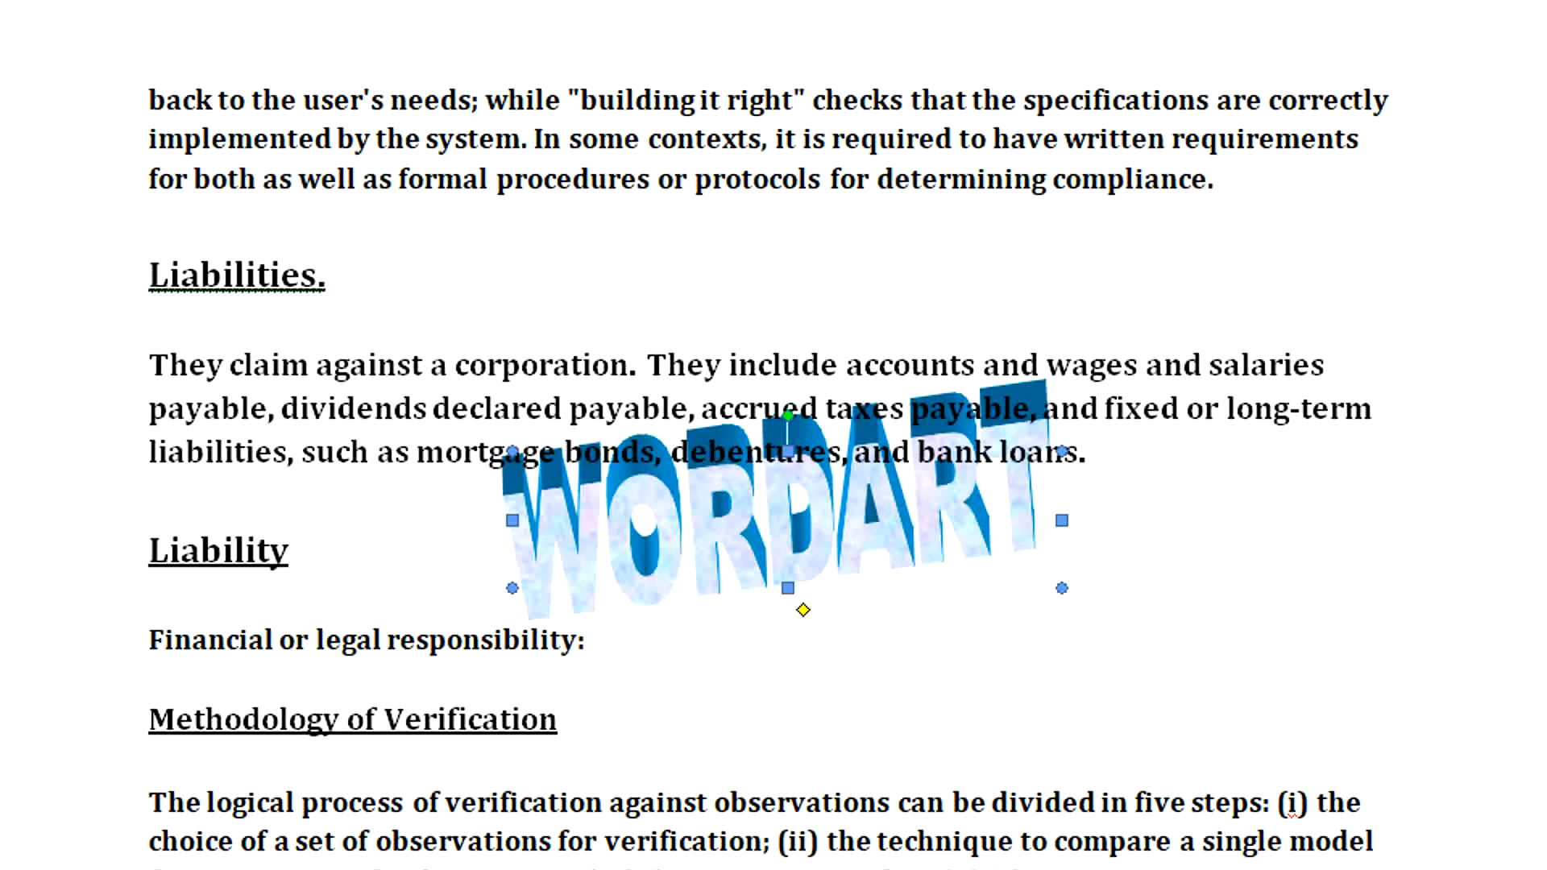
pyautogui.click(1451, 0)
pyautogui.click(1490, 1)
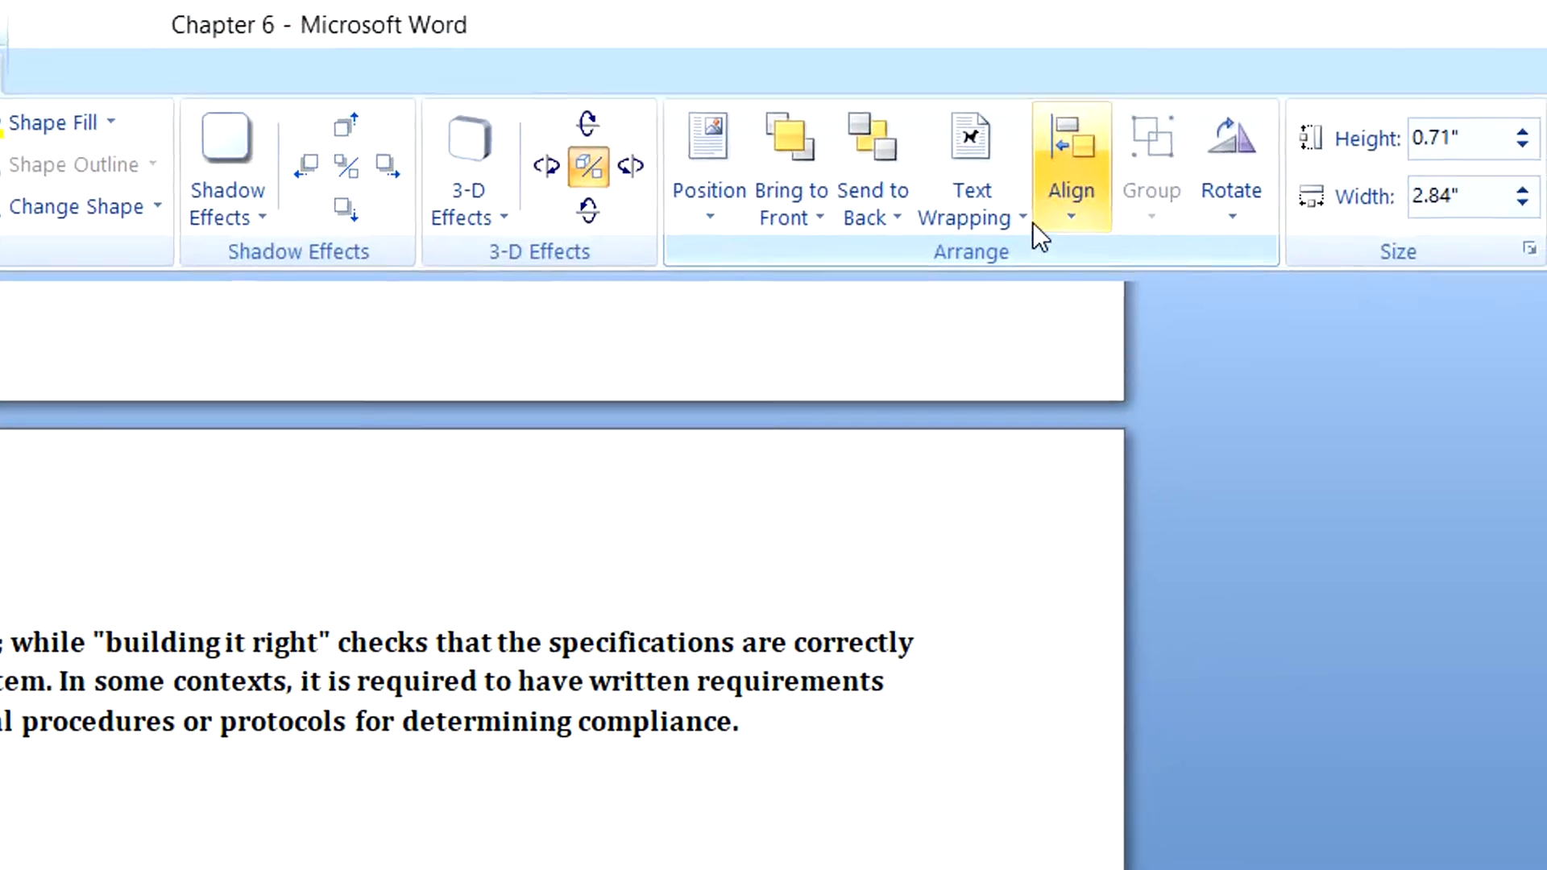
# - Set the WordArt's text wrapping to In Line with Text at the start of the Liabilities paragraph
pyautogui.click(1028, 224)
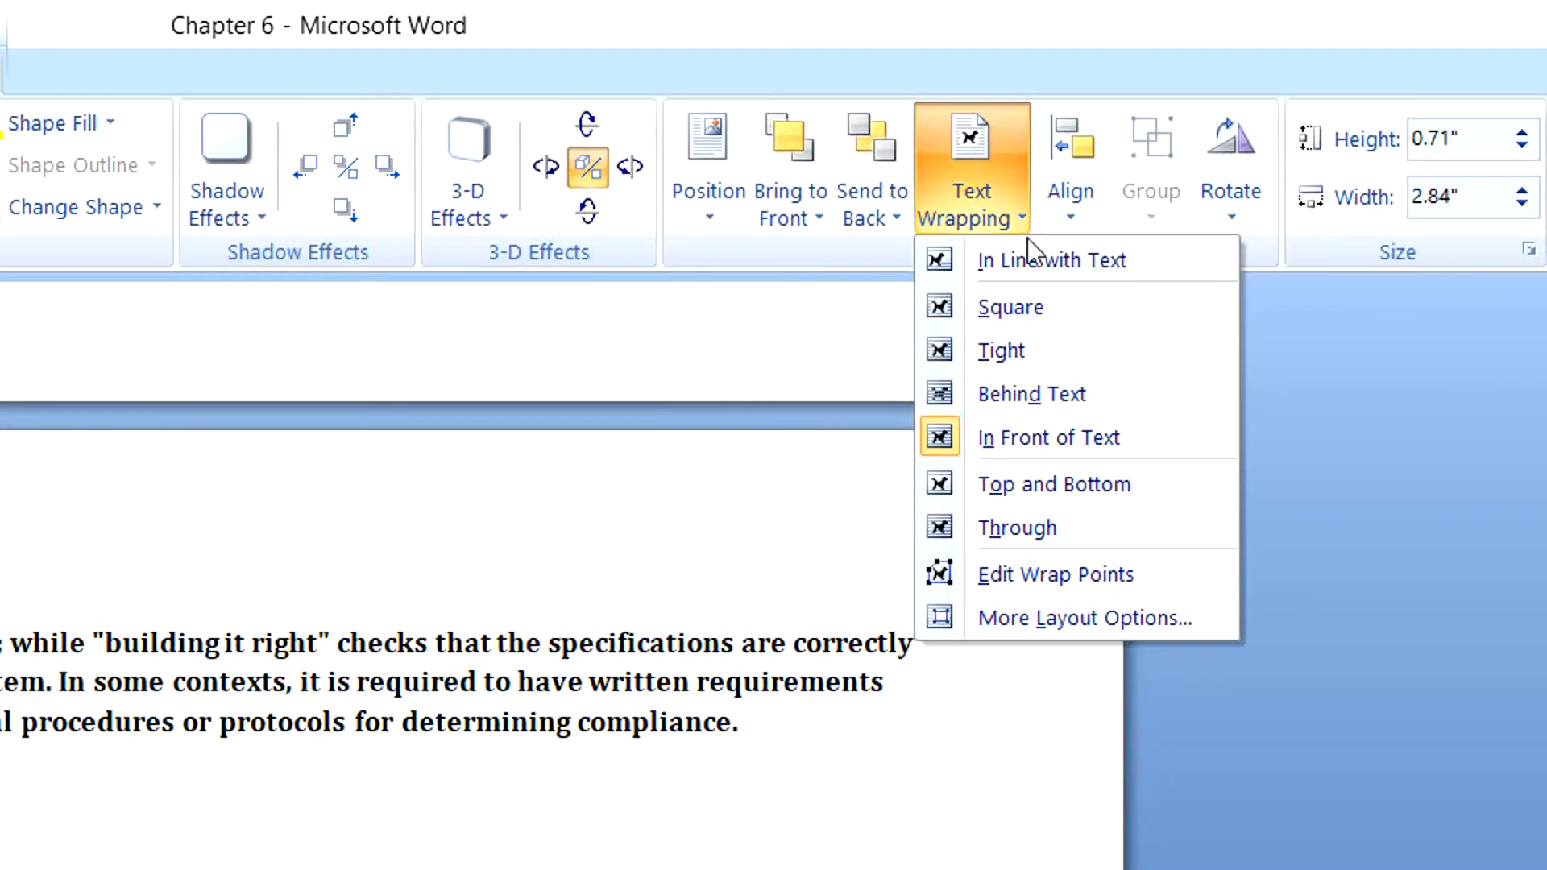
pyautogui.click(1028, 260)
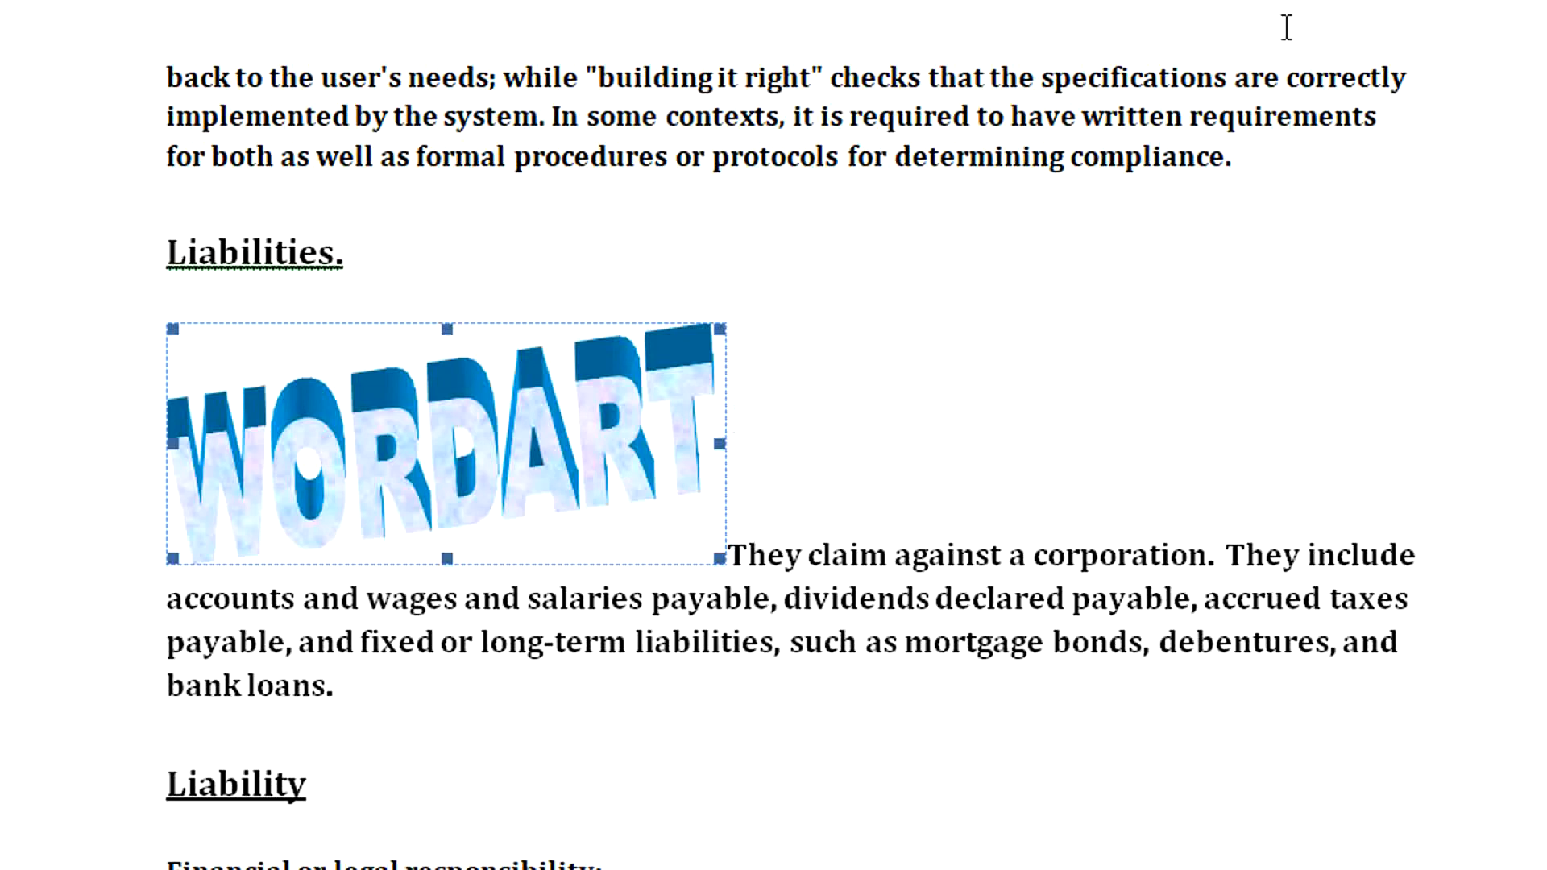
# - Set the WordArt's text wrapping to Square and move it into the middle of the paragraph under the Liabilities heading
pyautogui.click(1224, 152)
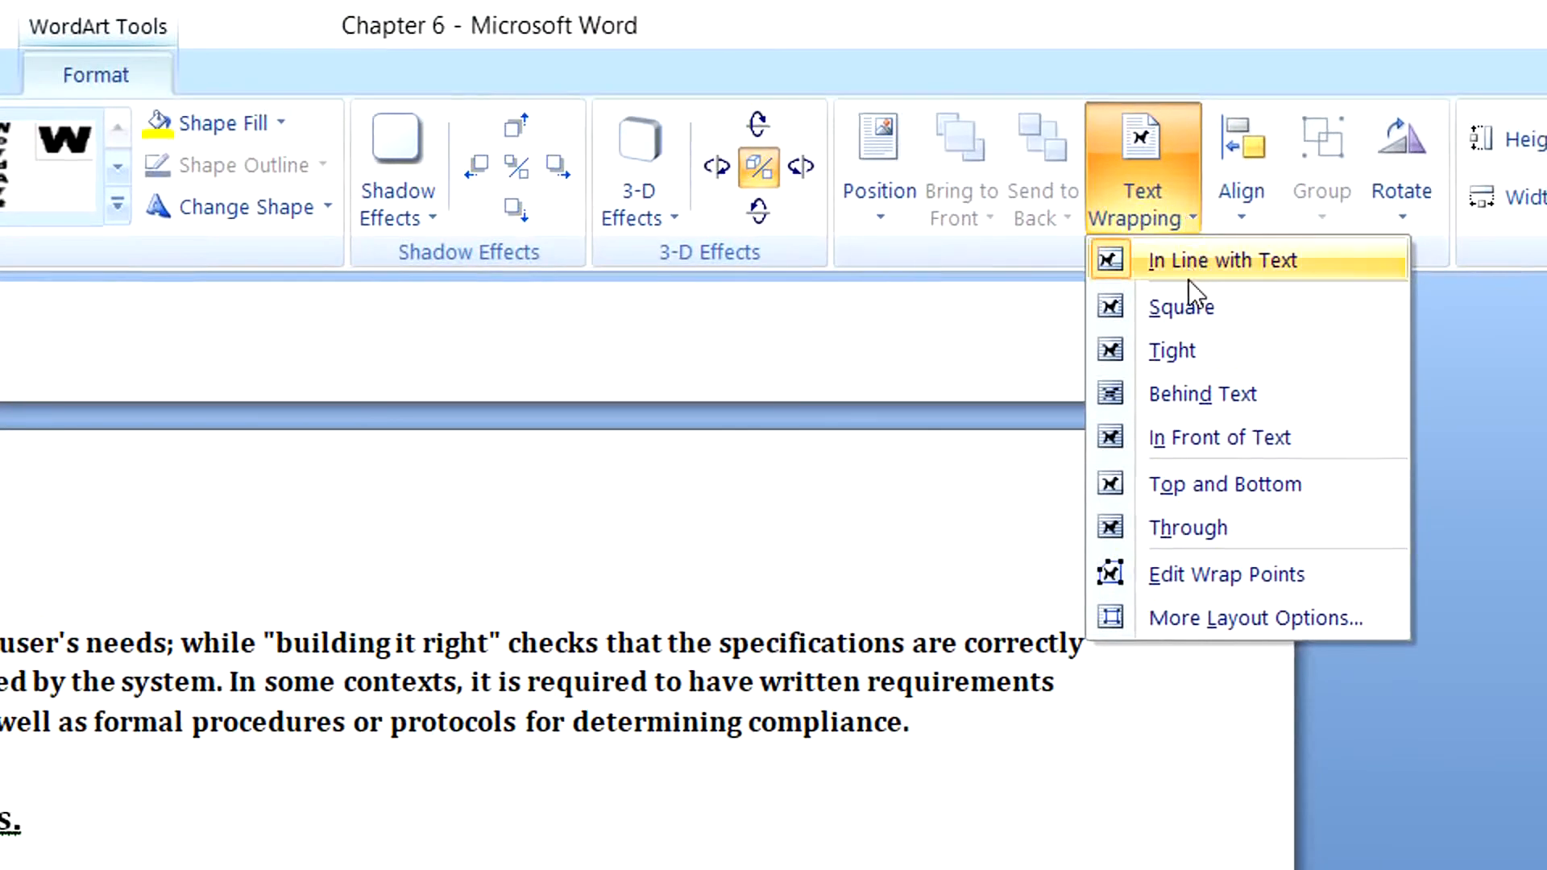
pyautogui.click(1188, 299)
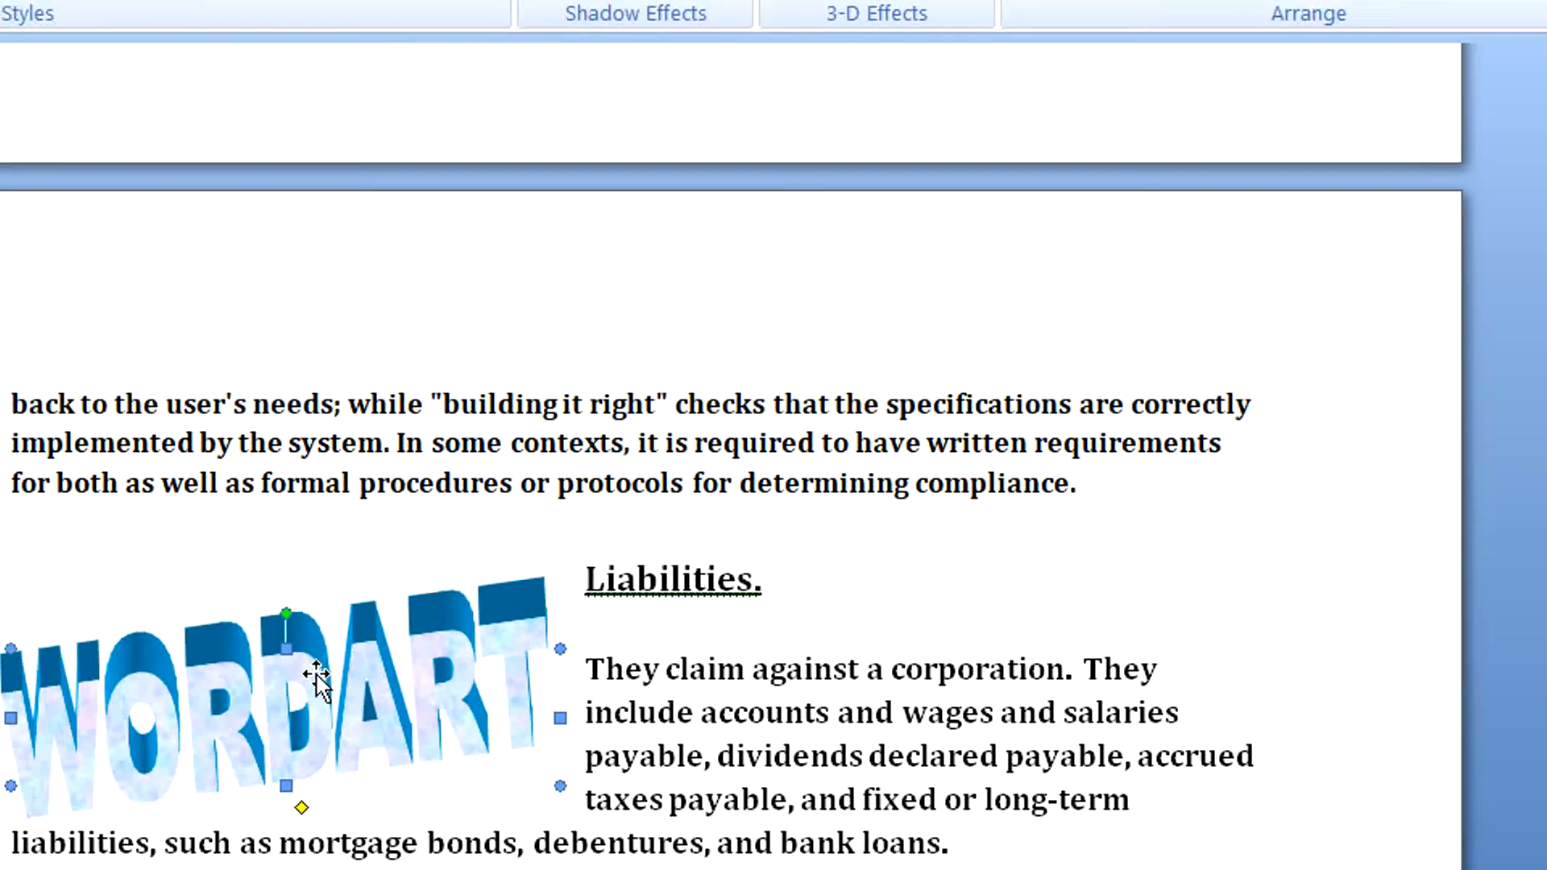
pyautogui.moveTo(476, 442); pyautogui.dragTo(809, 542)
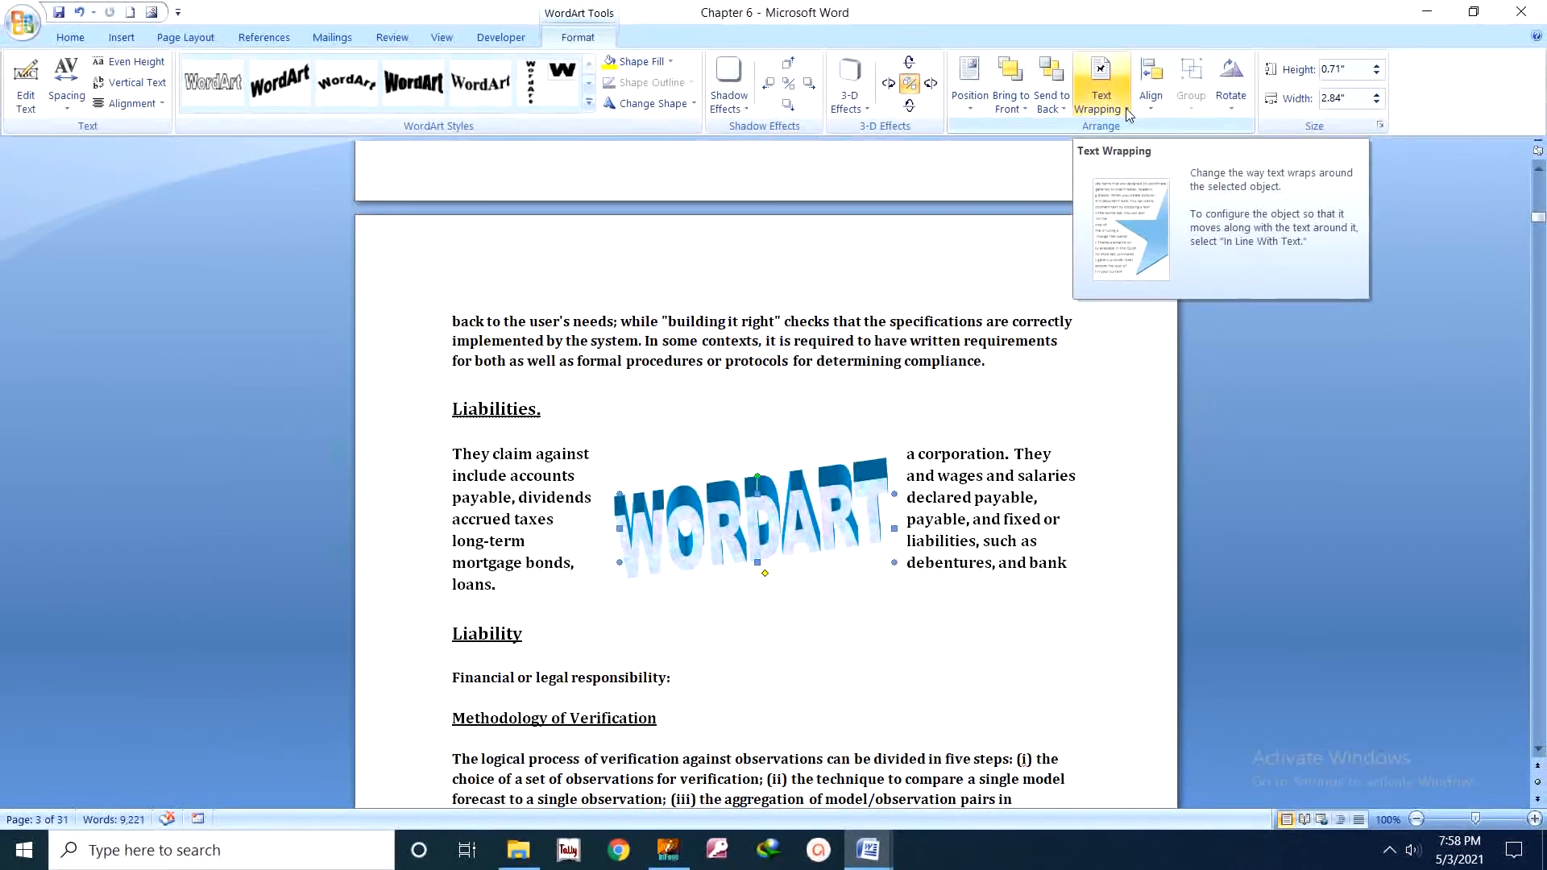
# - Switch to the InsertLec document containing the WordArt on the bordered page
pyautogui.click(1151, 113)
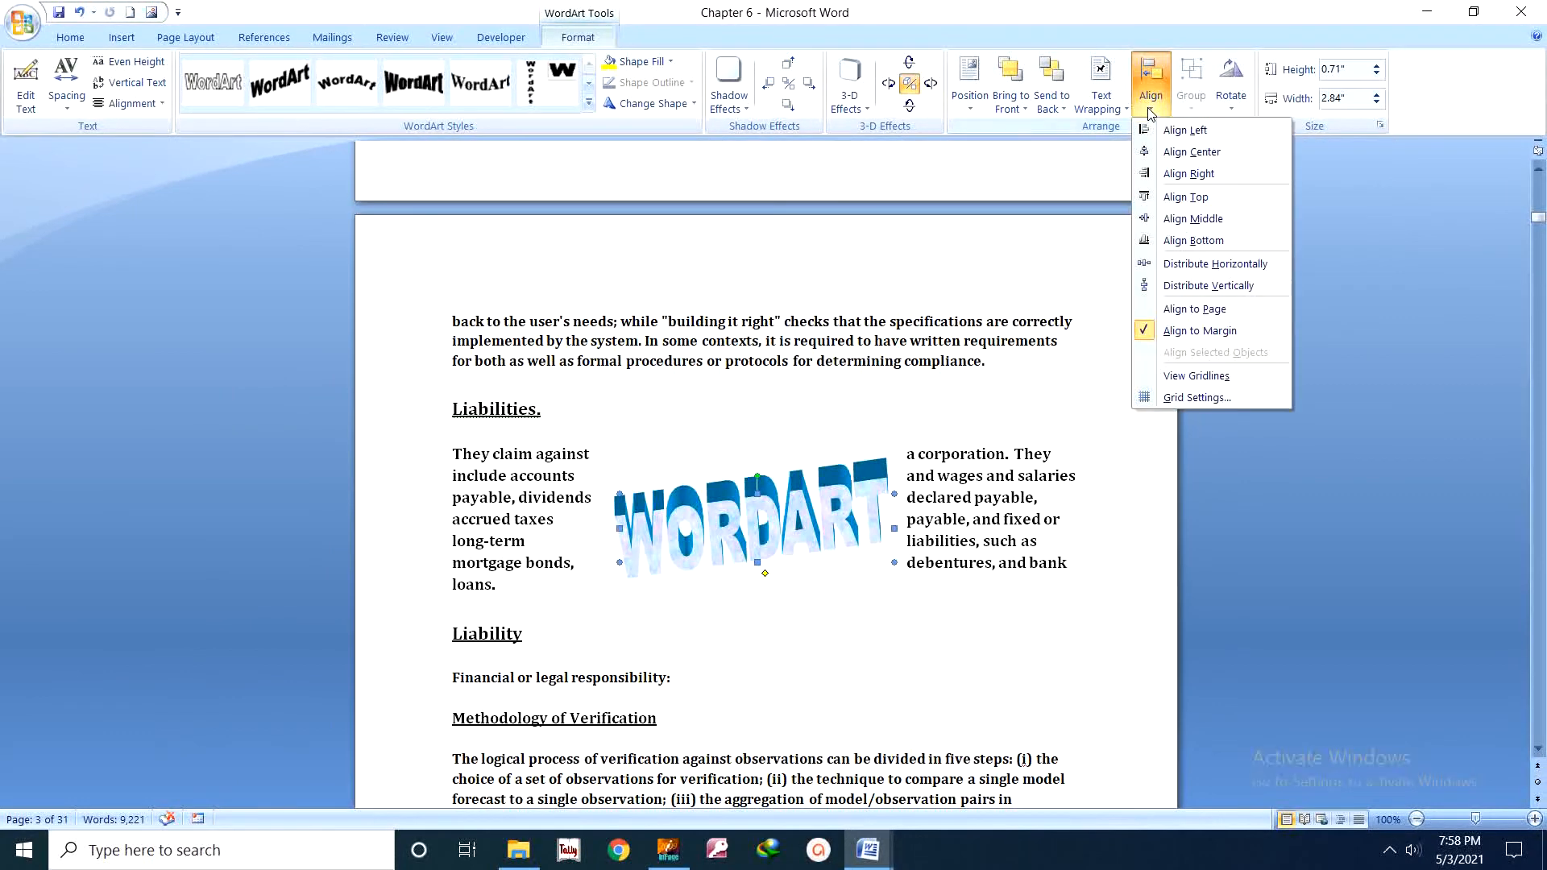
pyautogui.click(868, 850)
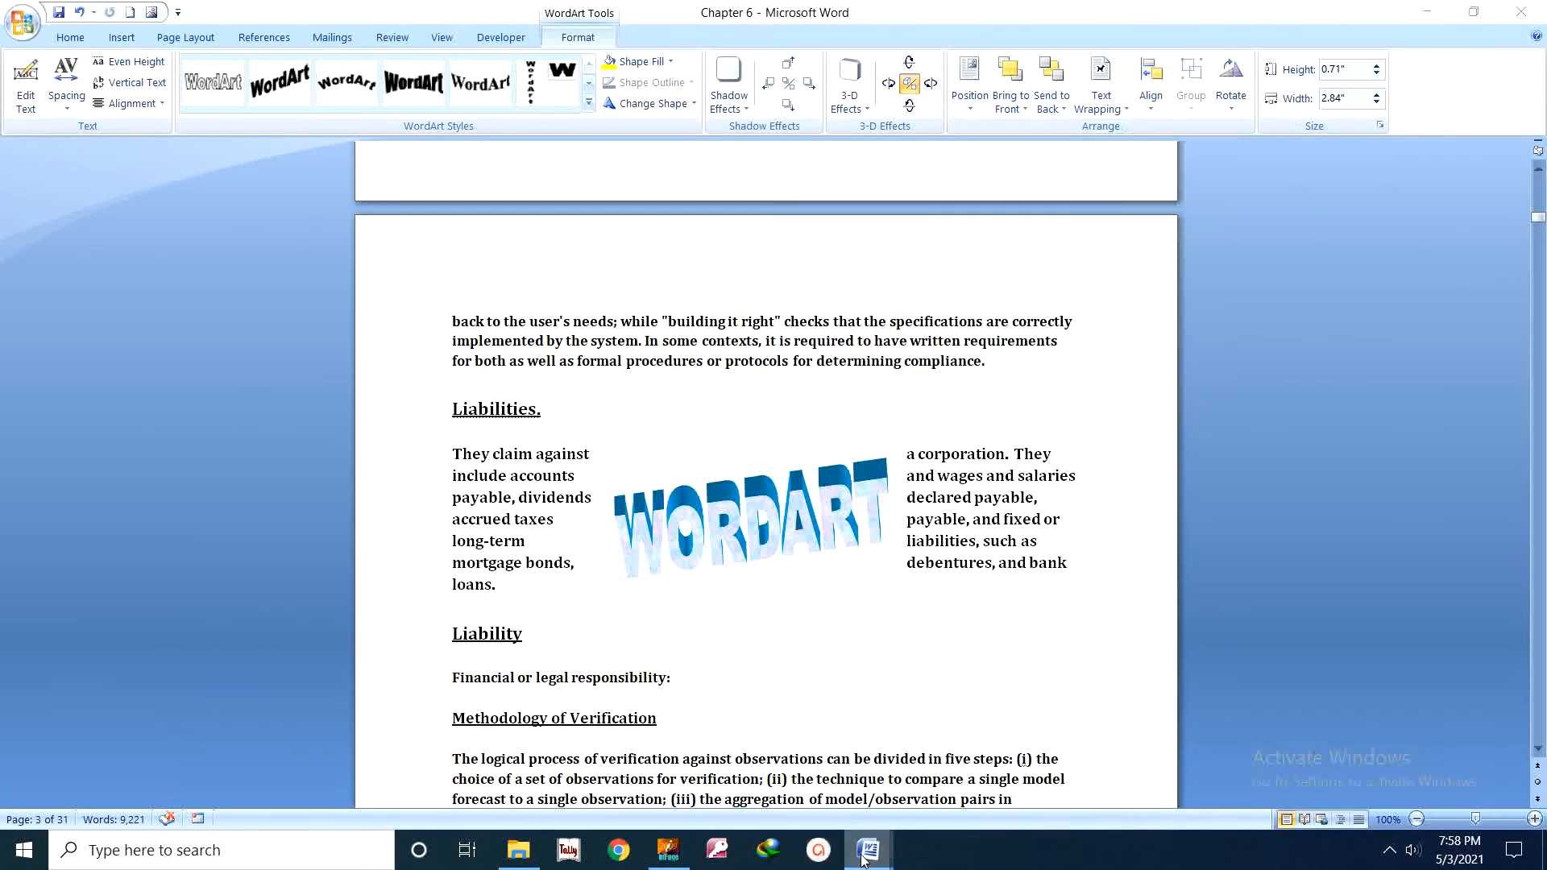
pyautogui.click(788, 781)
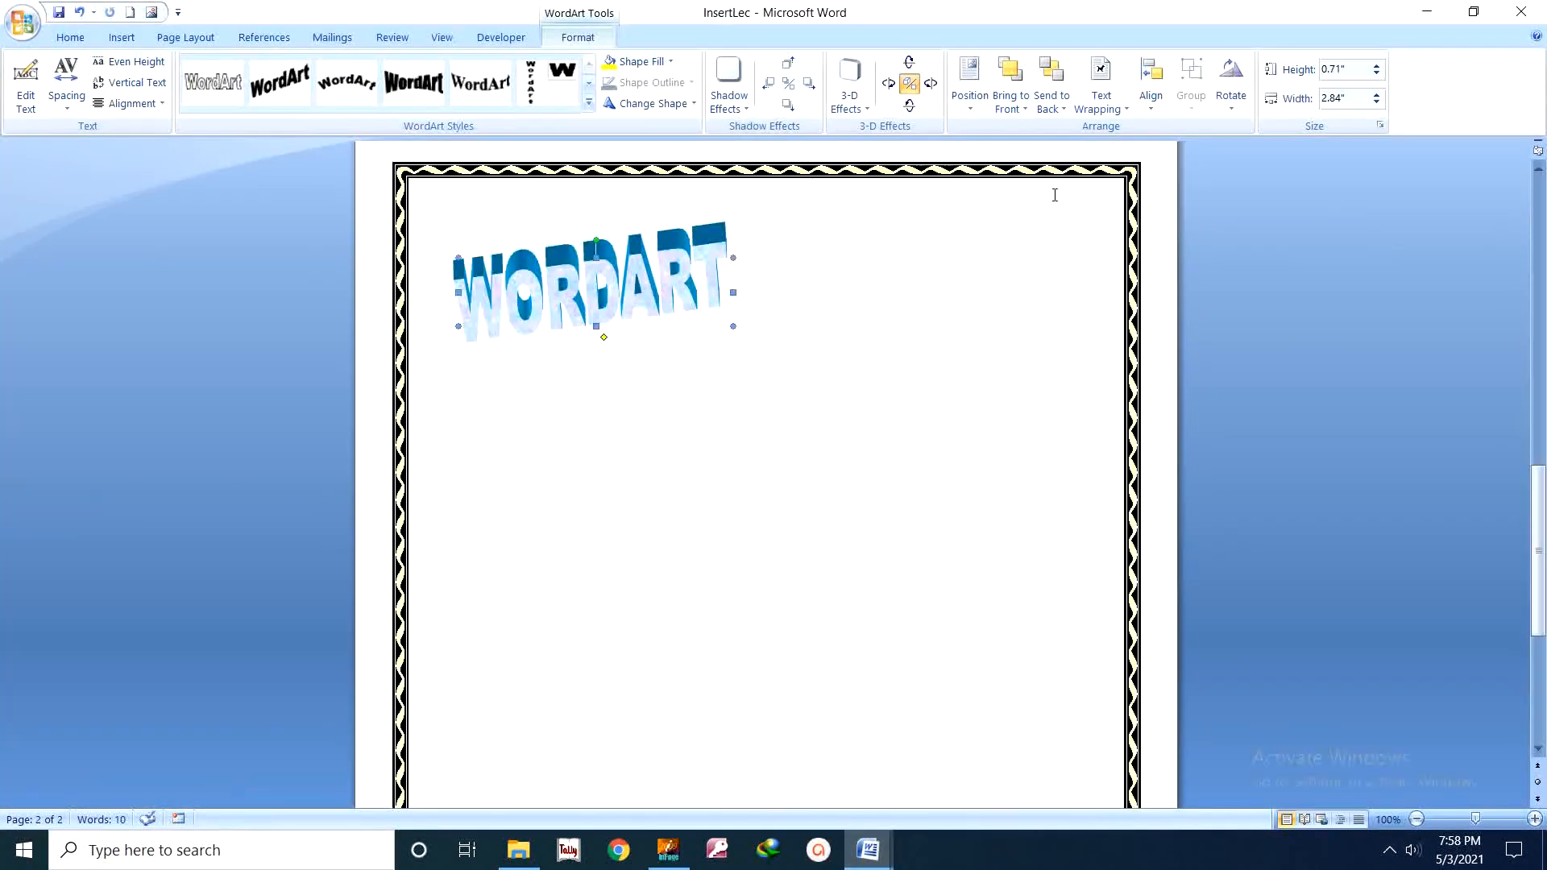
# - Try right and center alignment on the WordArt relative to the margin, finishing with it aligned left
pyautogui.click(1151, 113)
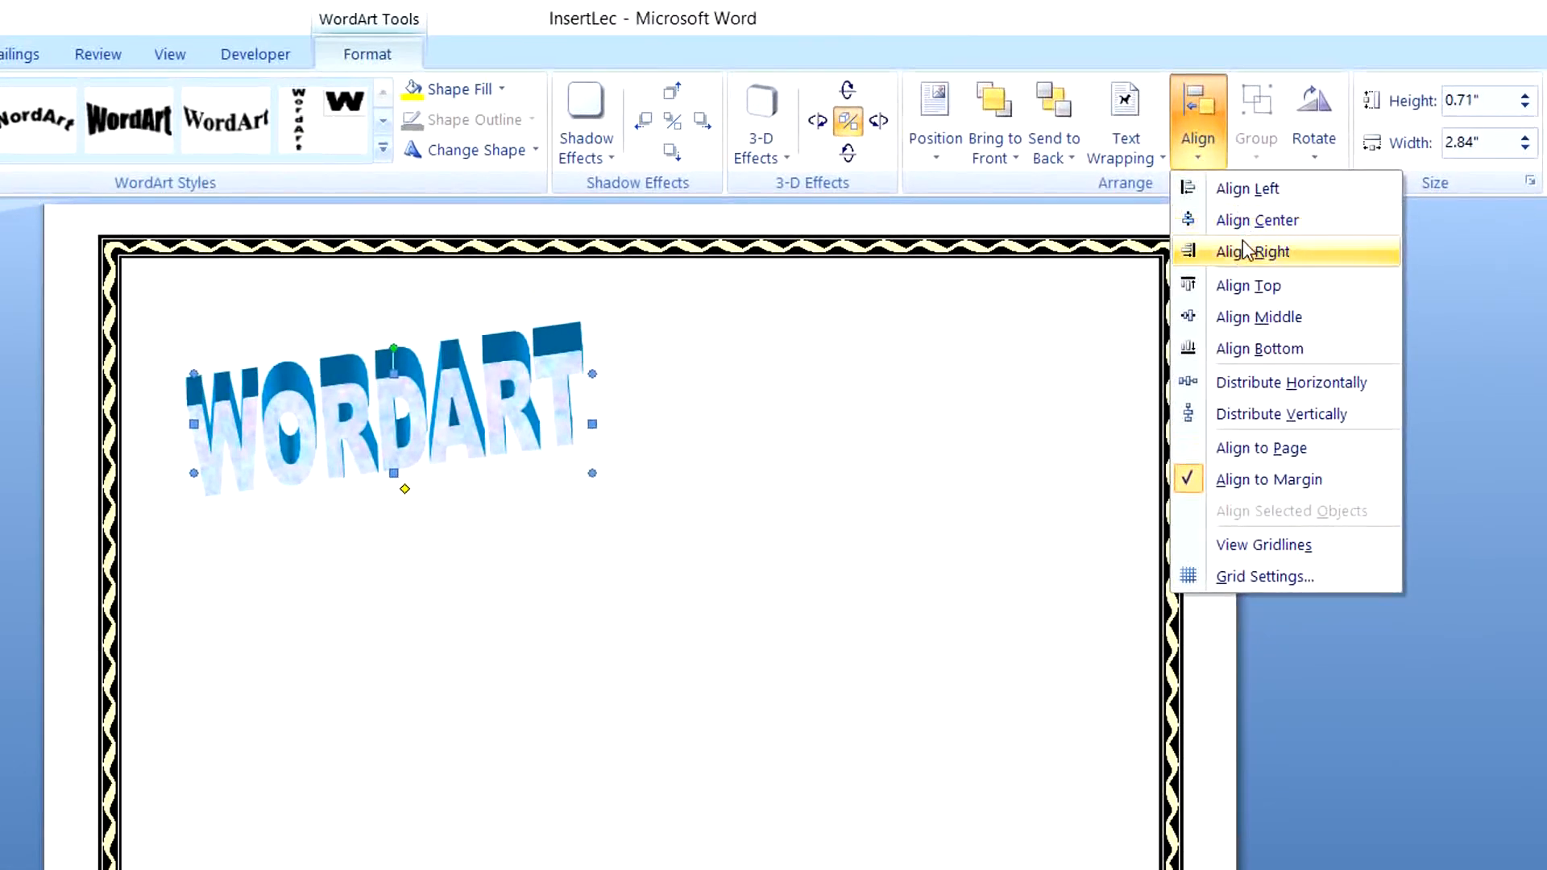
pyautogui.click(1242, 240)
pyautogui.click(1196, 153)
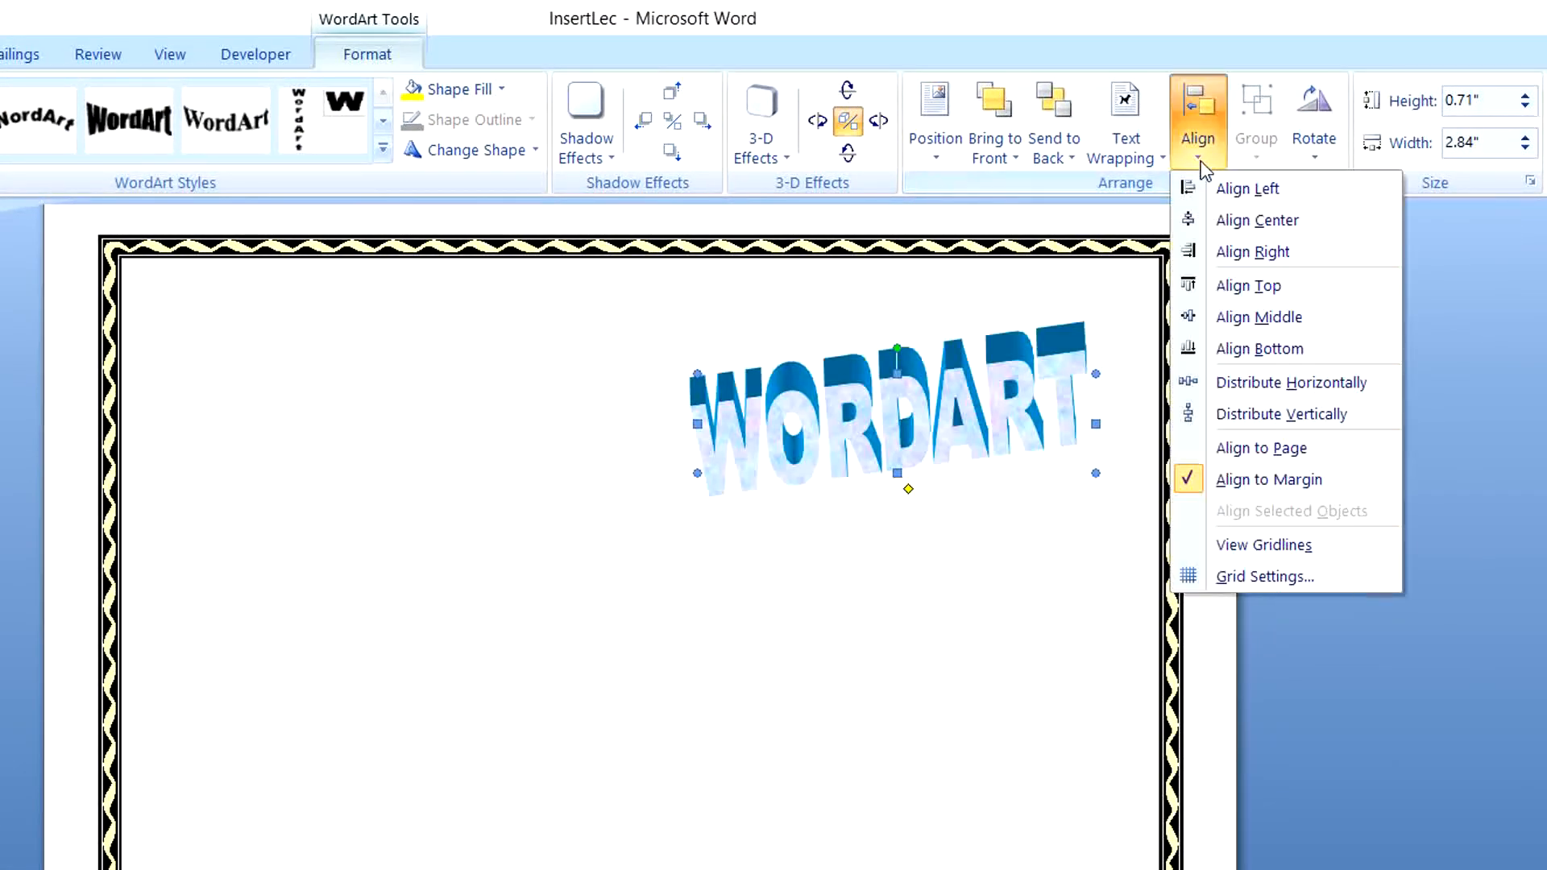
pyautogui.click(1225, 222)
pyautogui.click(1206, 161)
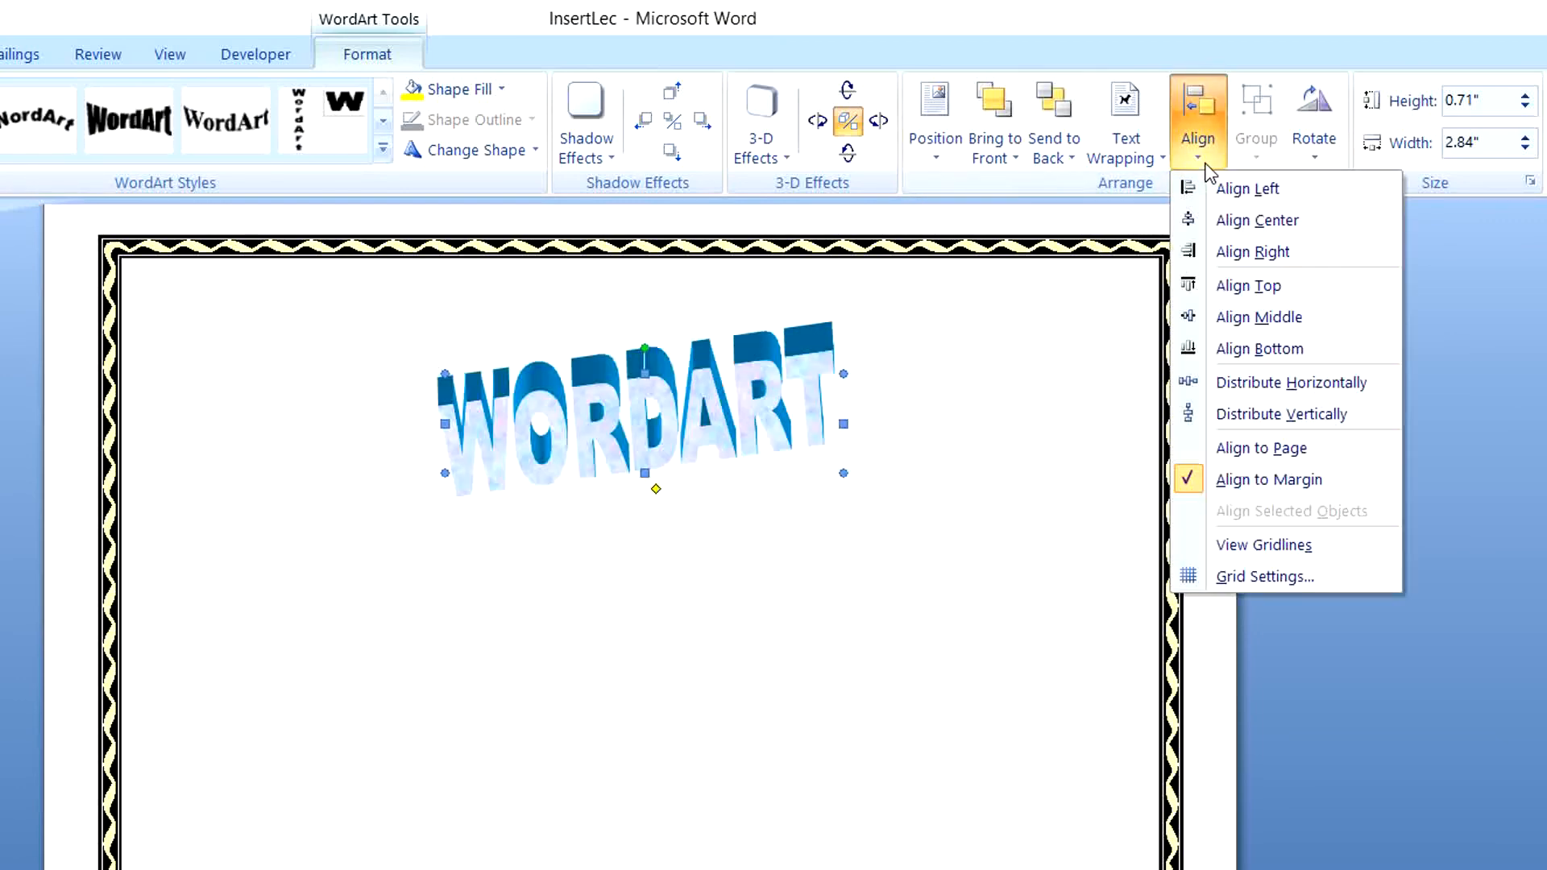
pyautogui.click(1205, 188)
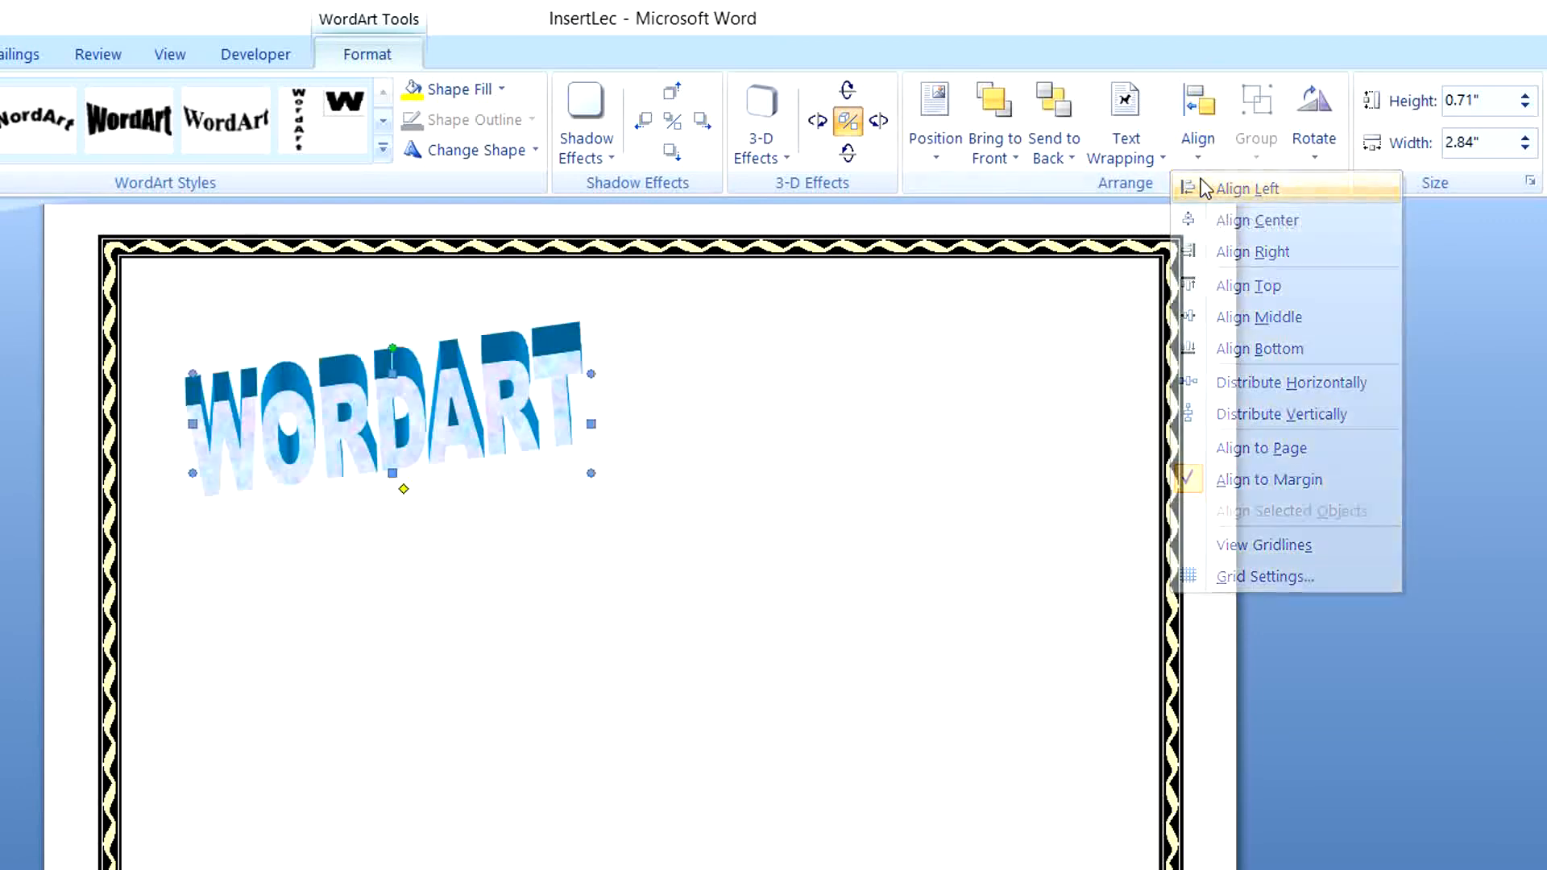
pyautogui.click(1204, 165)
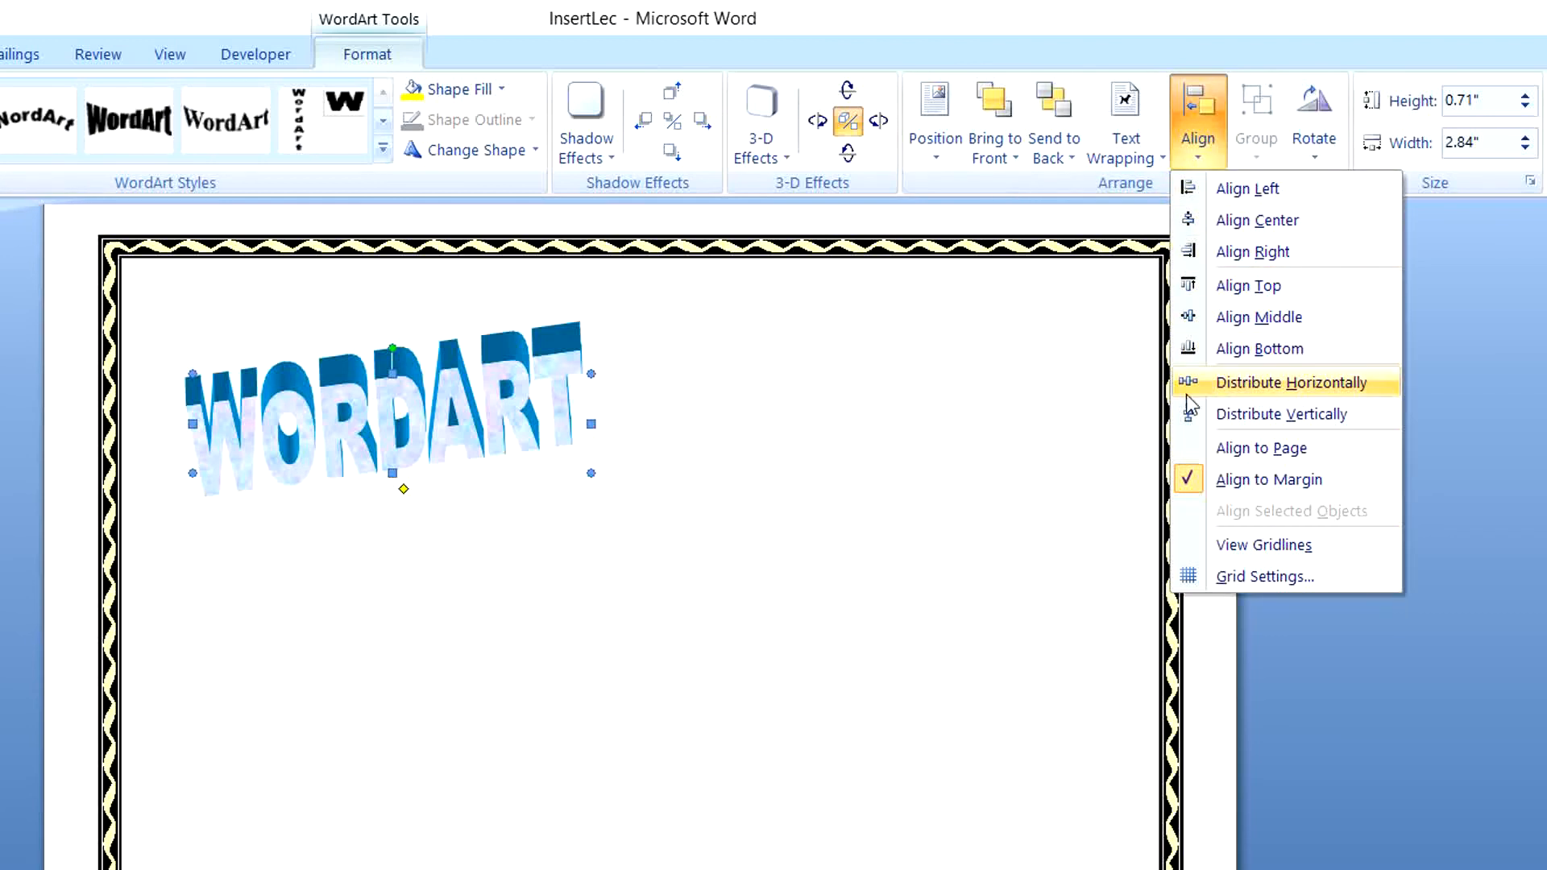
# - Rotate the WordArt left 90° and undo the rotation
pyautogui.click(1317, 161)
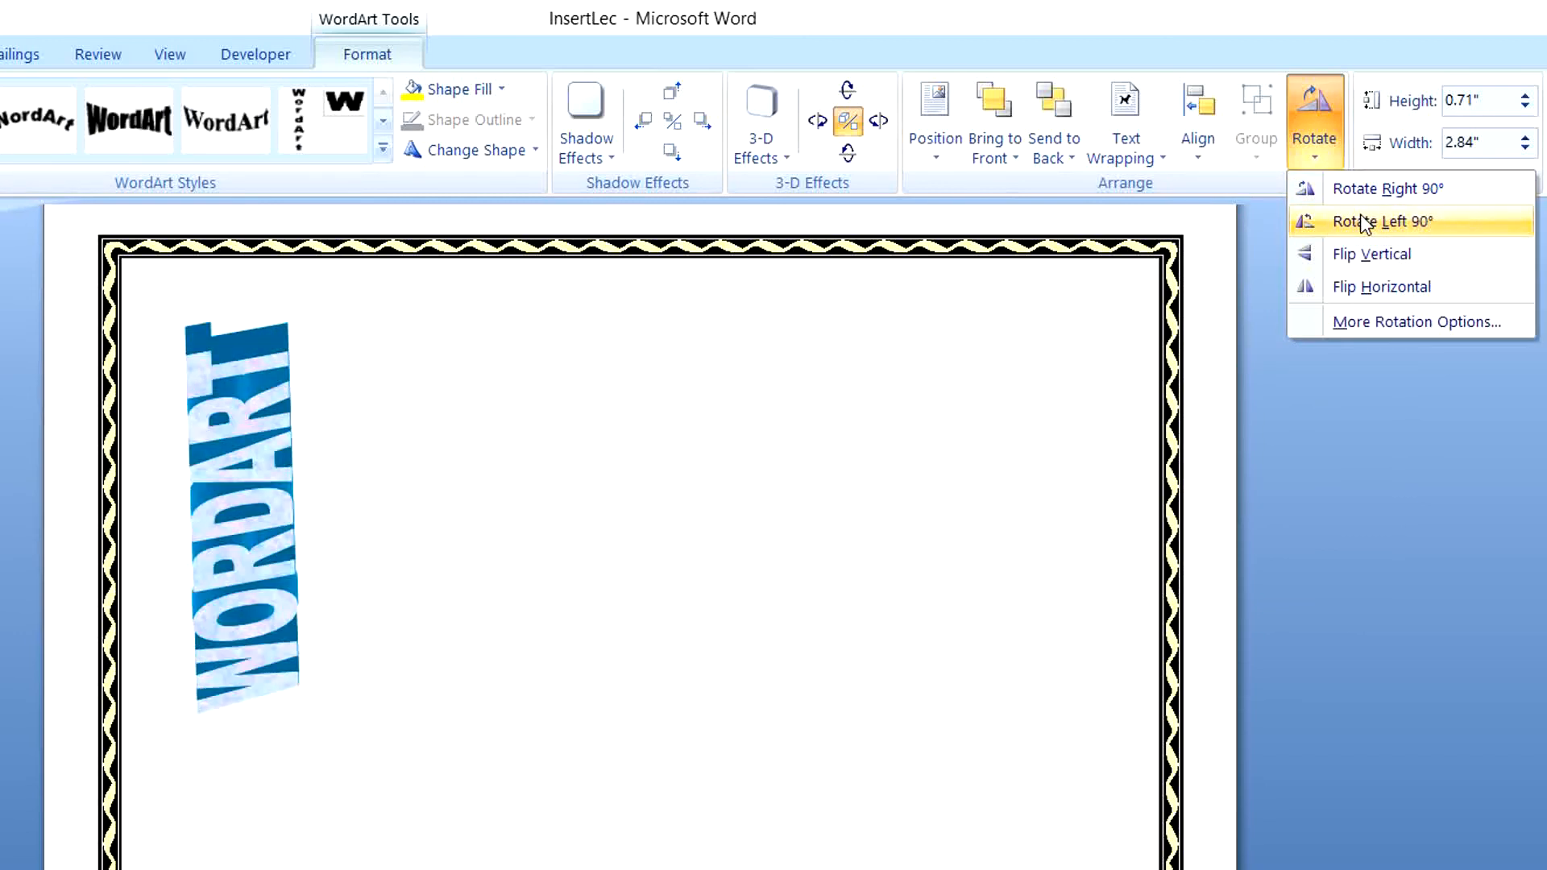
pyautogui.click(1363, 224)
pyautogui.click(1316, 162)
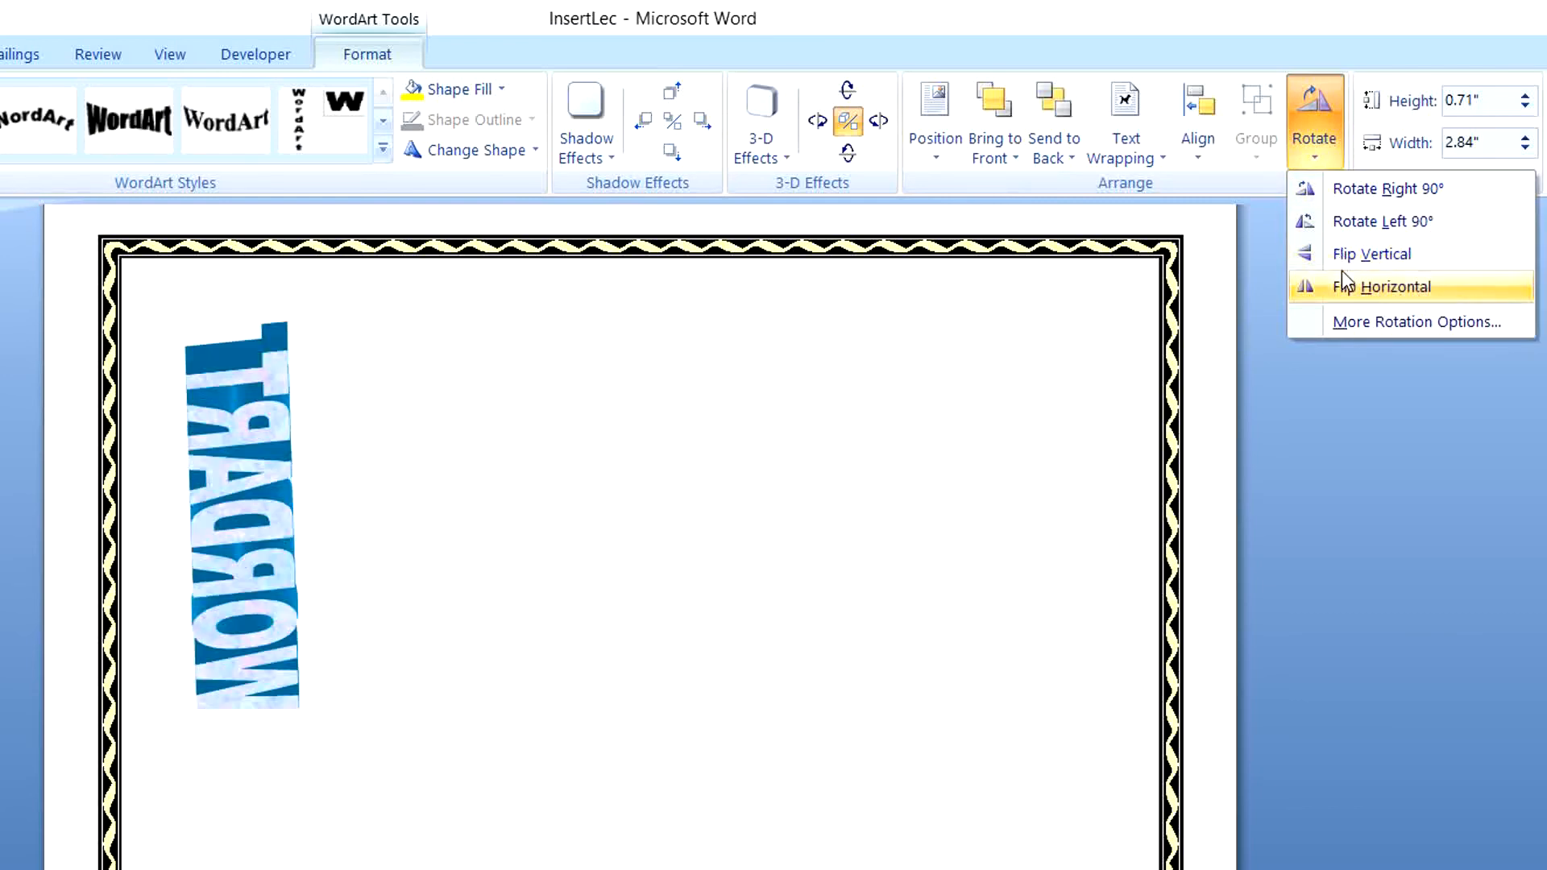
pyautogui.click(1314, 164)
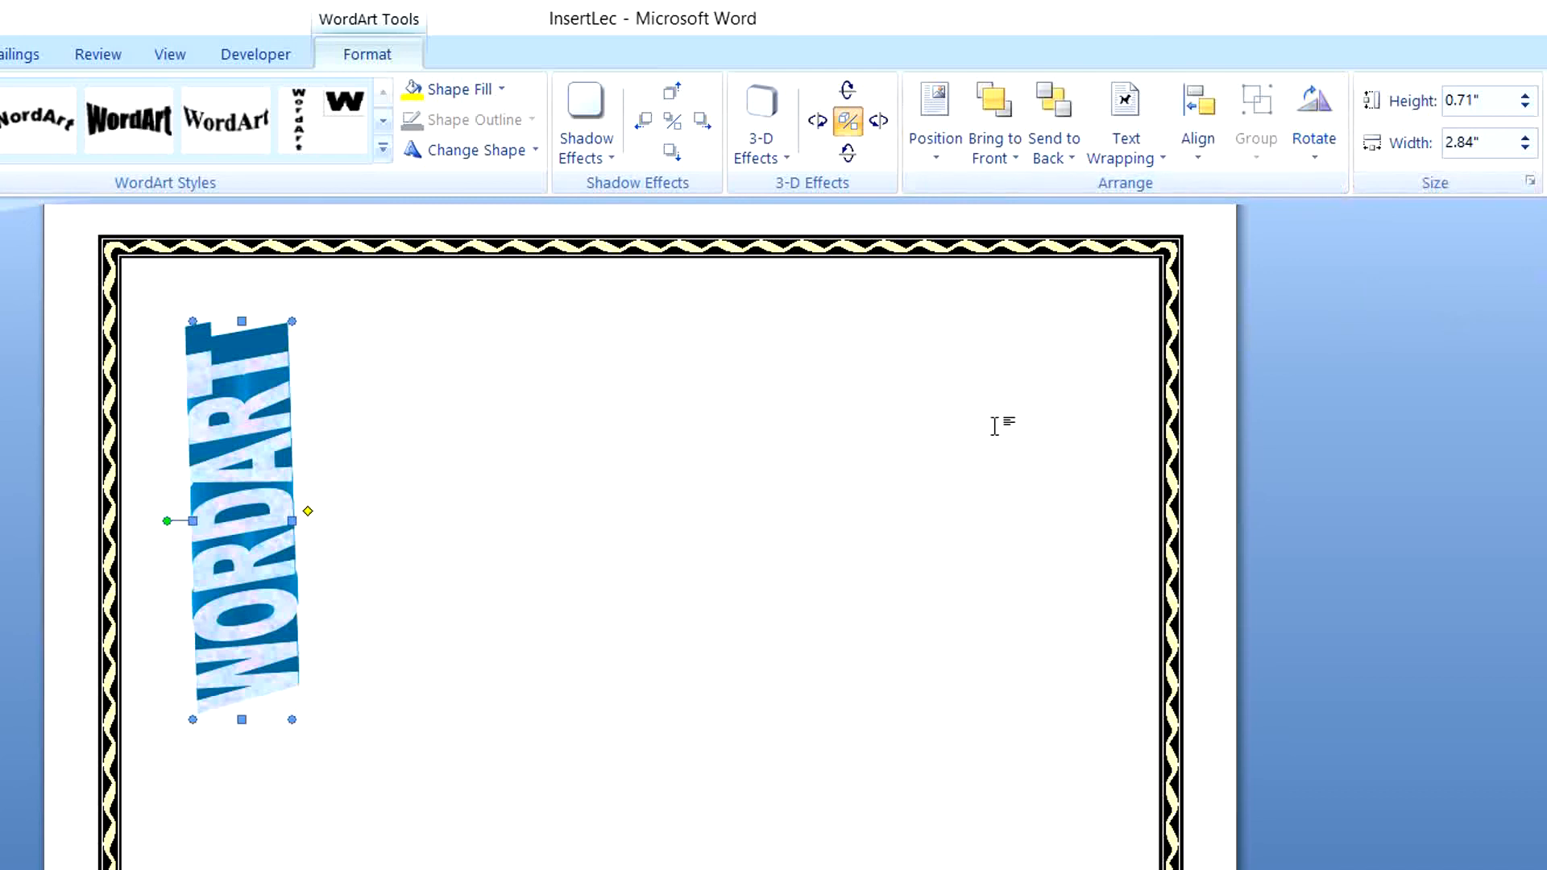
pyautogui.hotkey('ctrl', 'z')
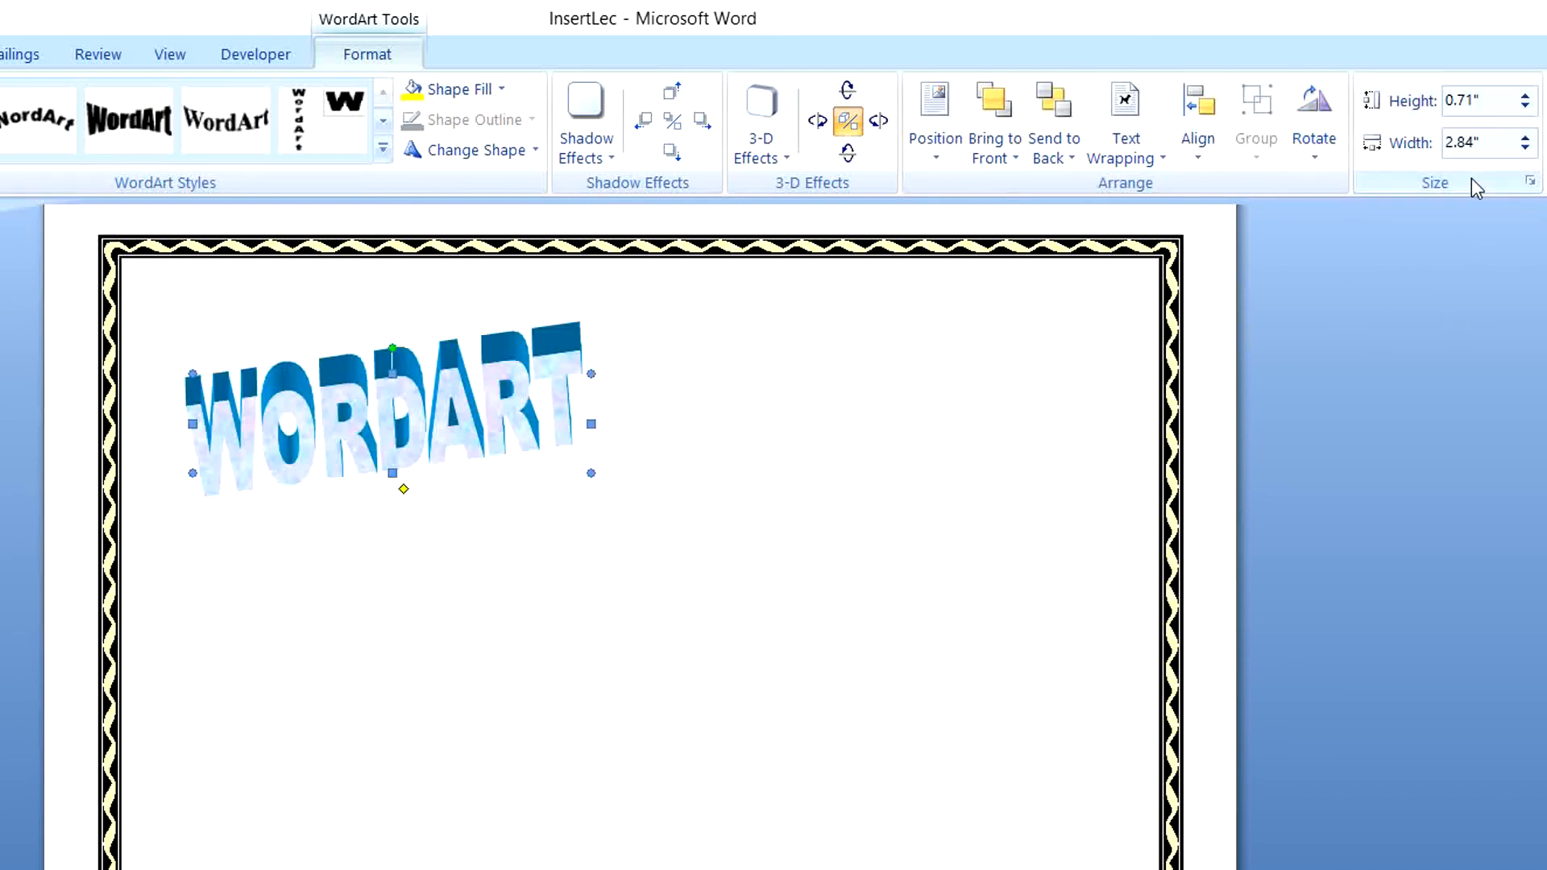
# - Increase the WordArt's height to 1.2 inches and reduce it to 0.8 inches
pyautogui.click(1525, 95)
pyautogui.click(1526, 95)
pyautogui.click(1526, 95)
pyautogui.click(1526, 95)
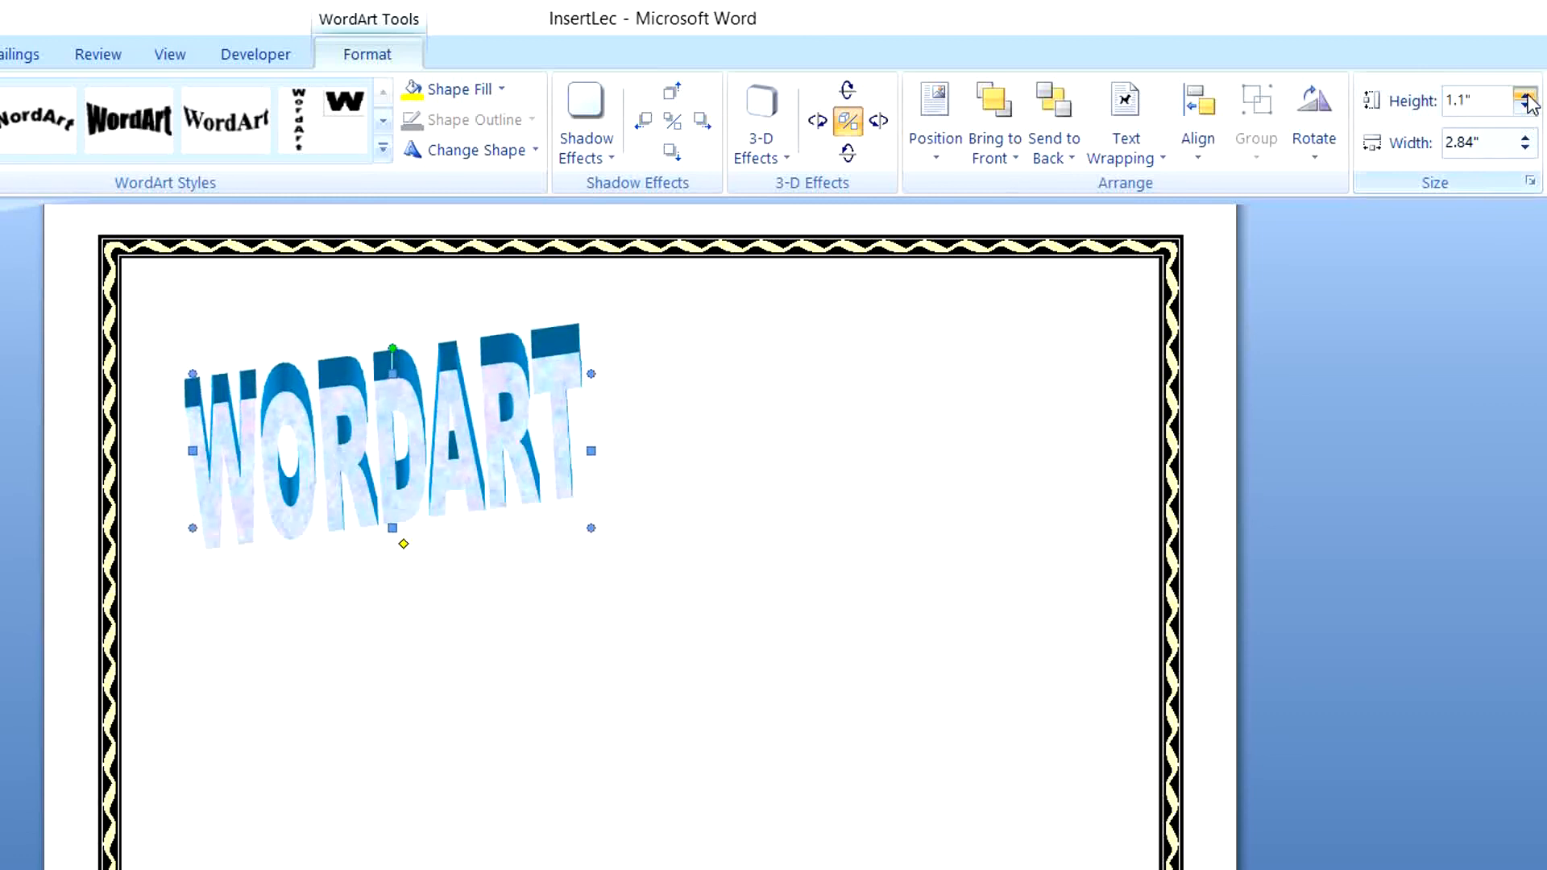
pyautogui.click(1526, 95)
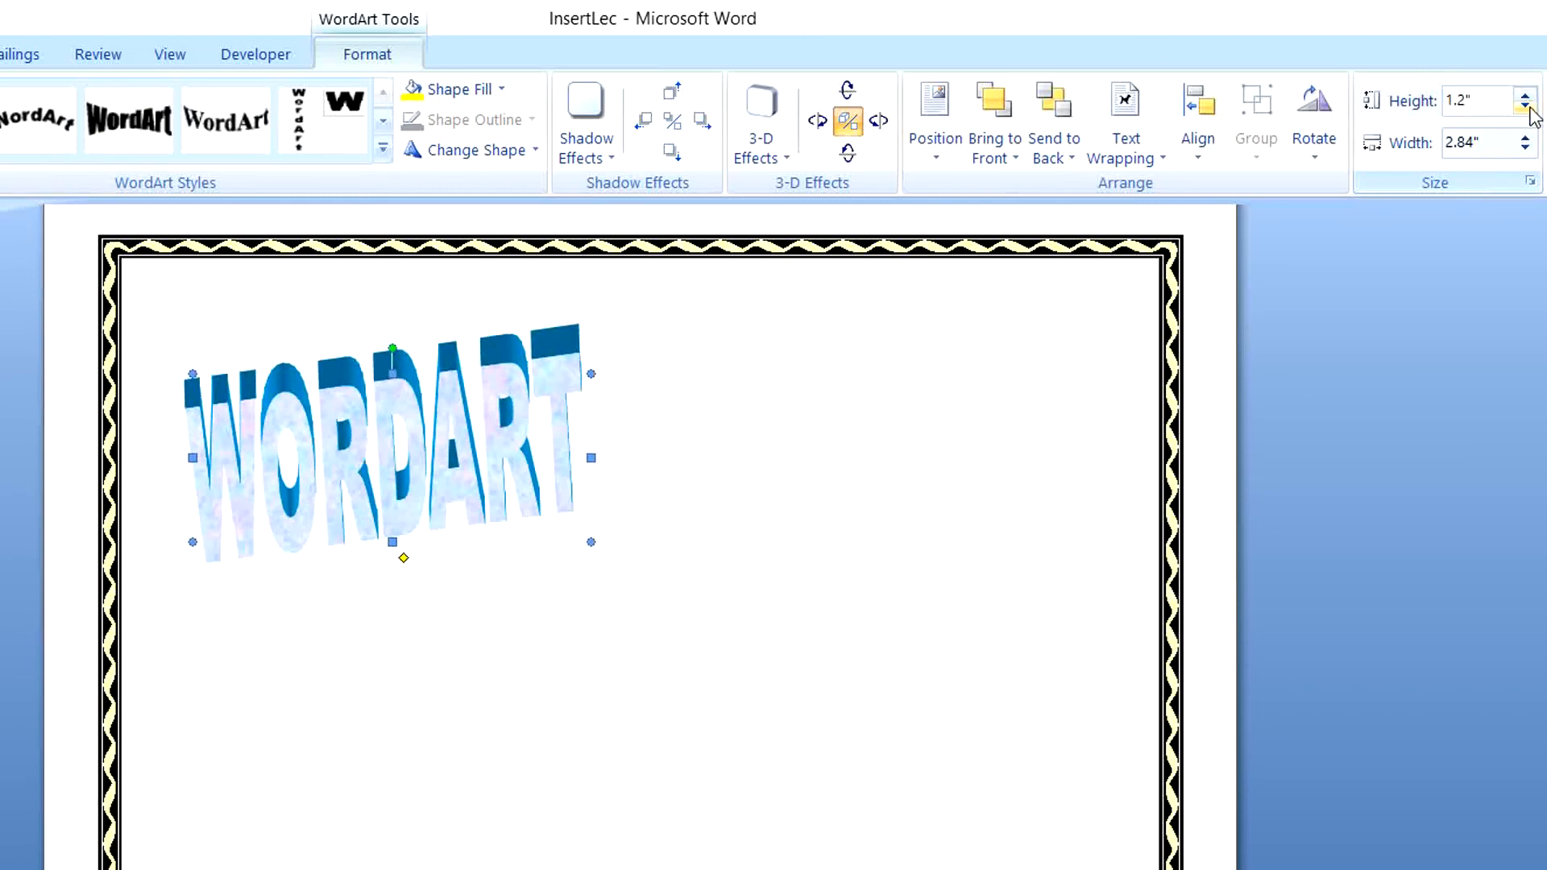
pyautogui.click(1526, 107)
pyautogui.click(1526, 106)
pyautogui.click(1525, 106)
pyautogui.click(1525, 107)
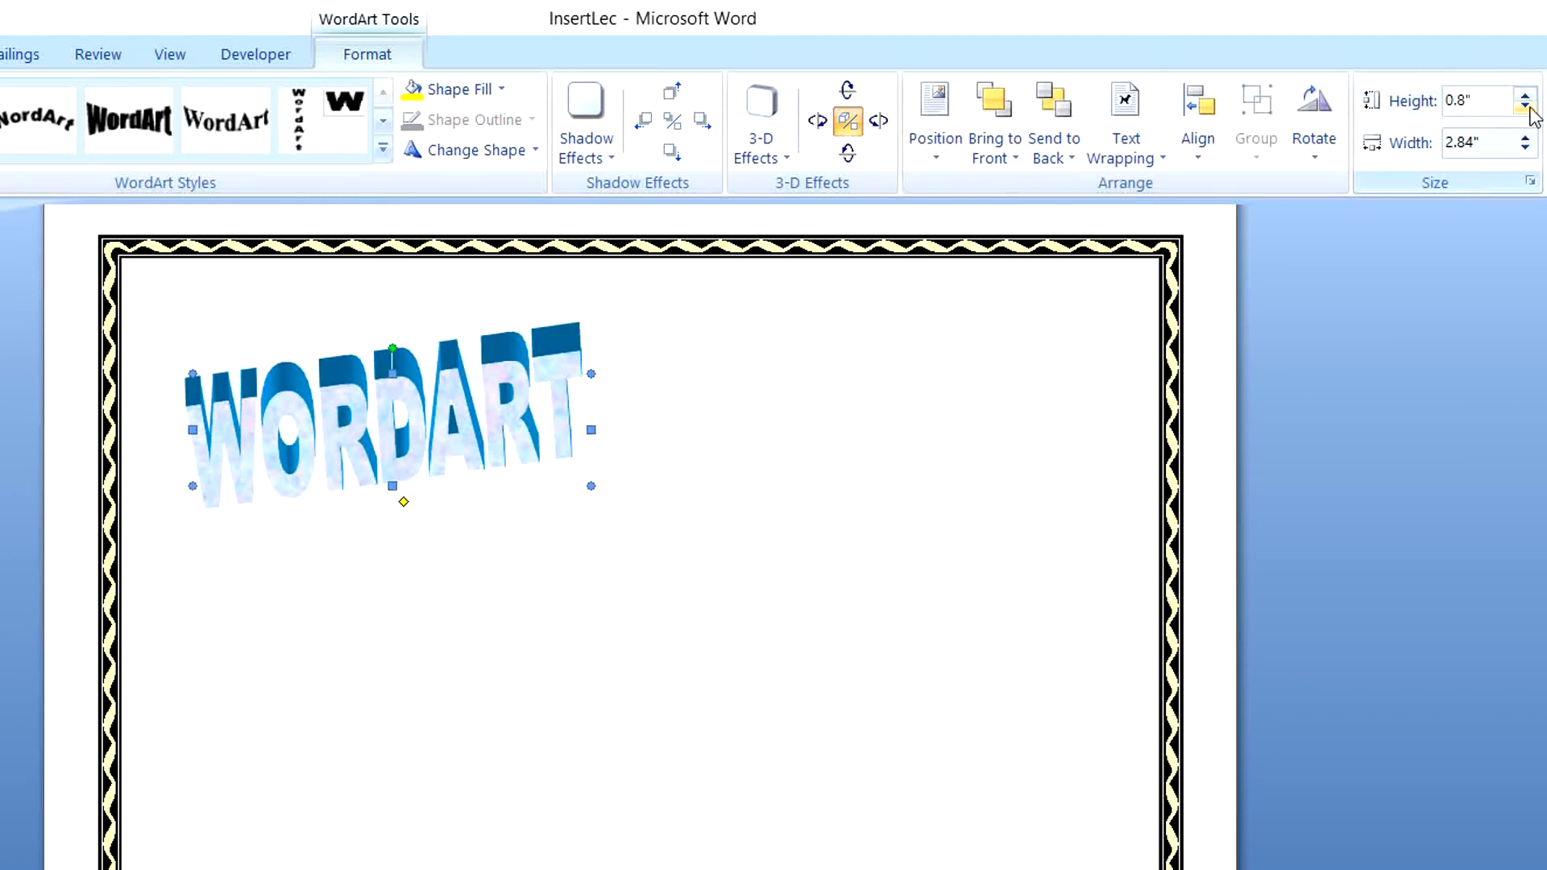
# - Widen the WordArt to 3.5 inches and narrow it to 3.2 inches
pyautogui.click(1526, 137)
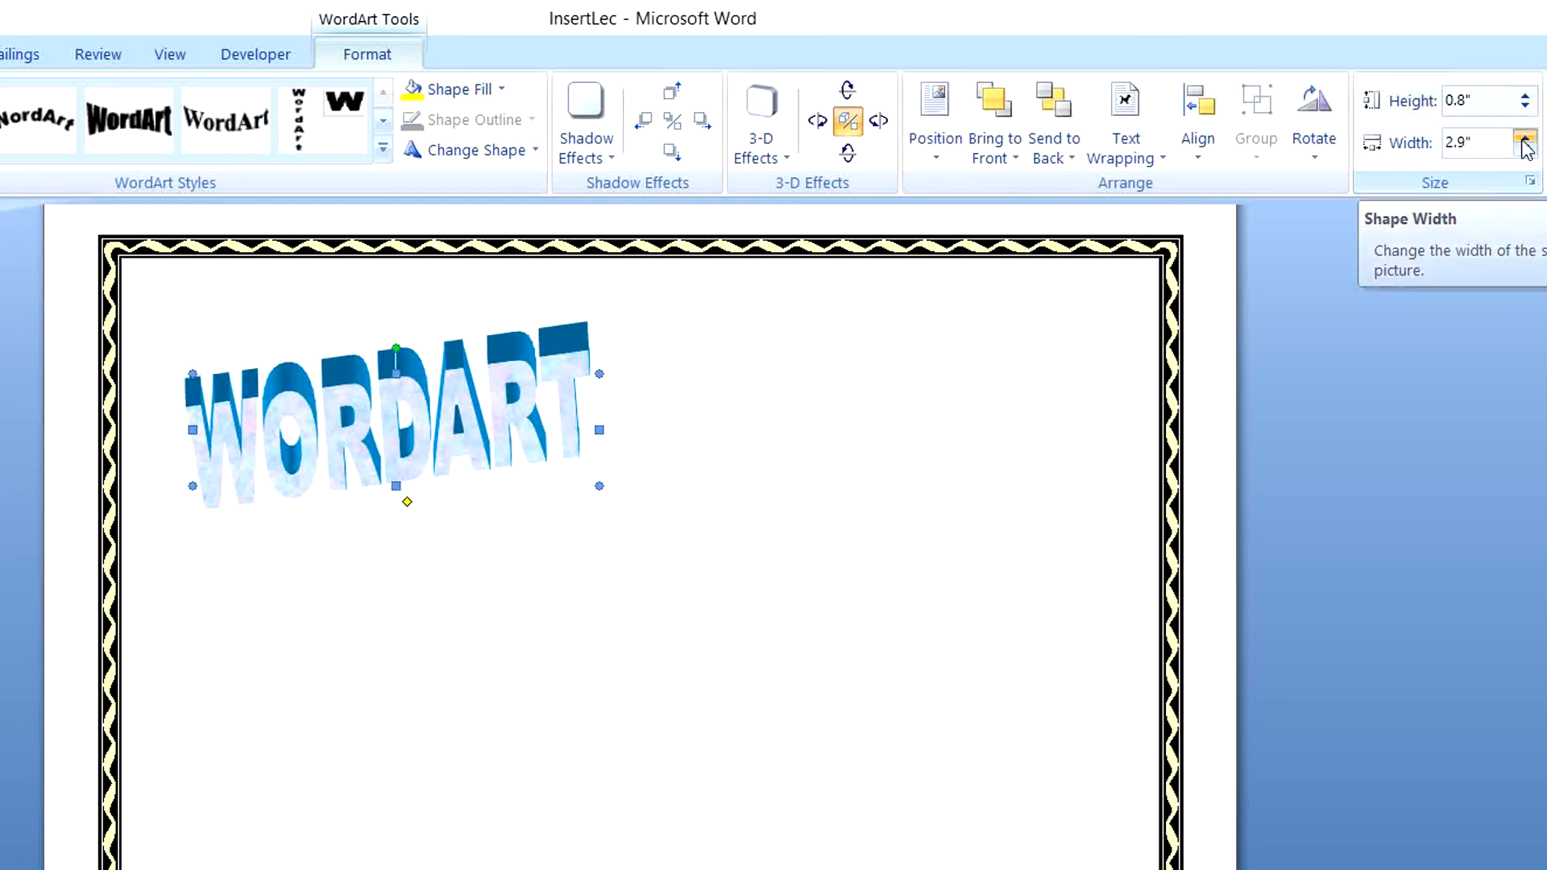
pyautogui.click(1525, 137)
pyautogui.click(1526, 137)
pyautogui.click(1526, 137)
pyautogui.click(1525, 137)
pyautogui.click(1526, 137)
pyautogui.click(1526, 137)
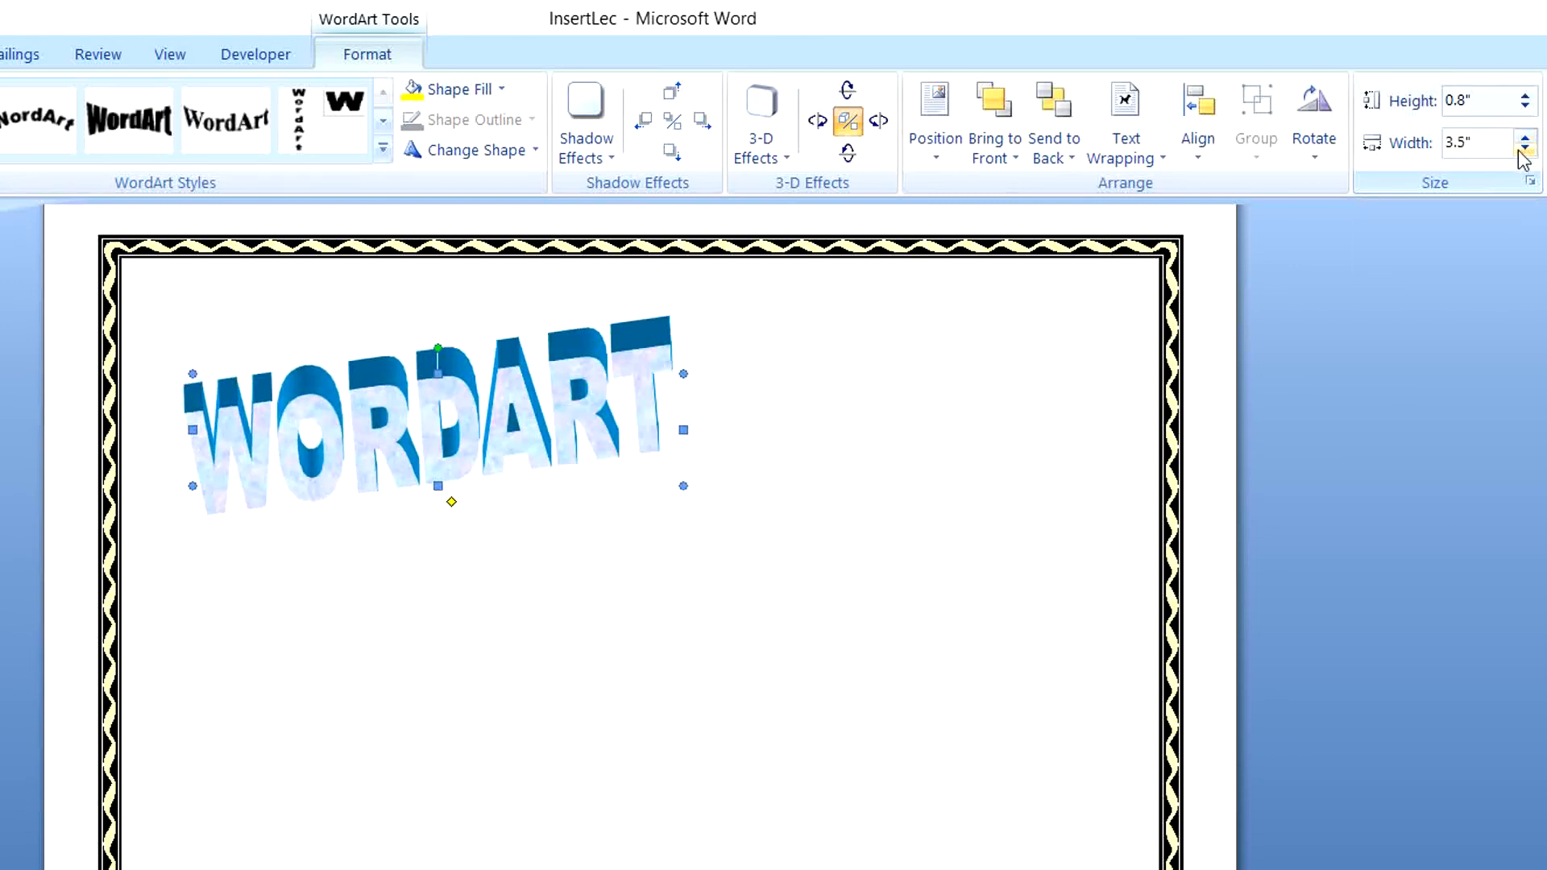
pyautogui.click(1525, 147)
pyautogui.click(1526, 148)
pyautogui.click(1526, 147)
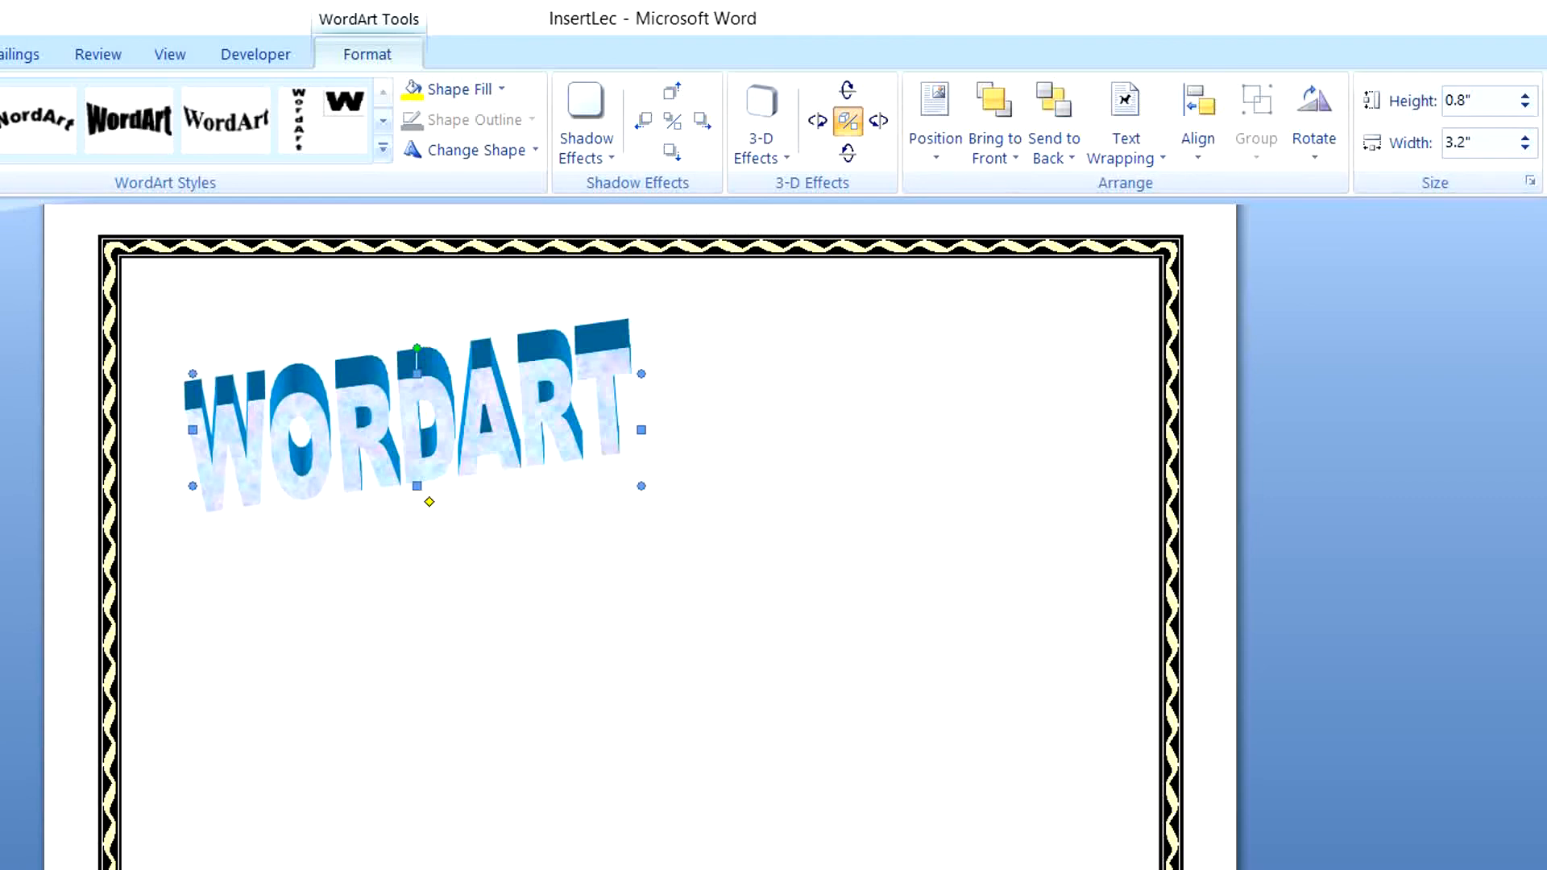
pyautogui.scroll(12, 641, 535)
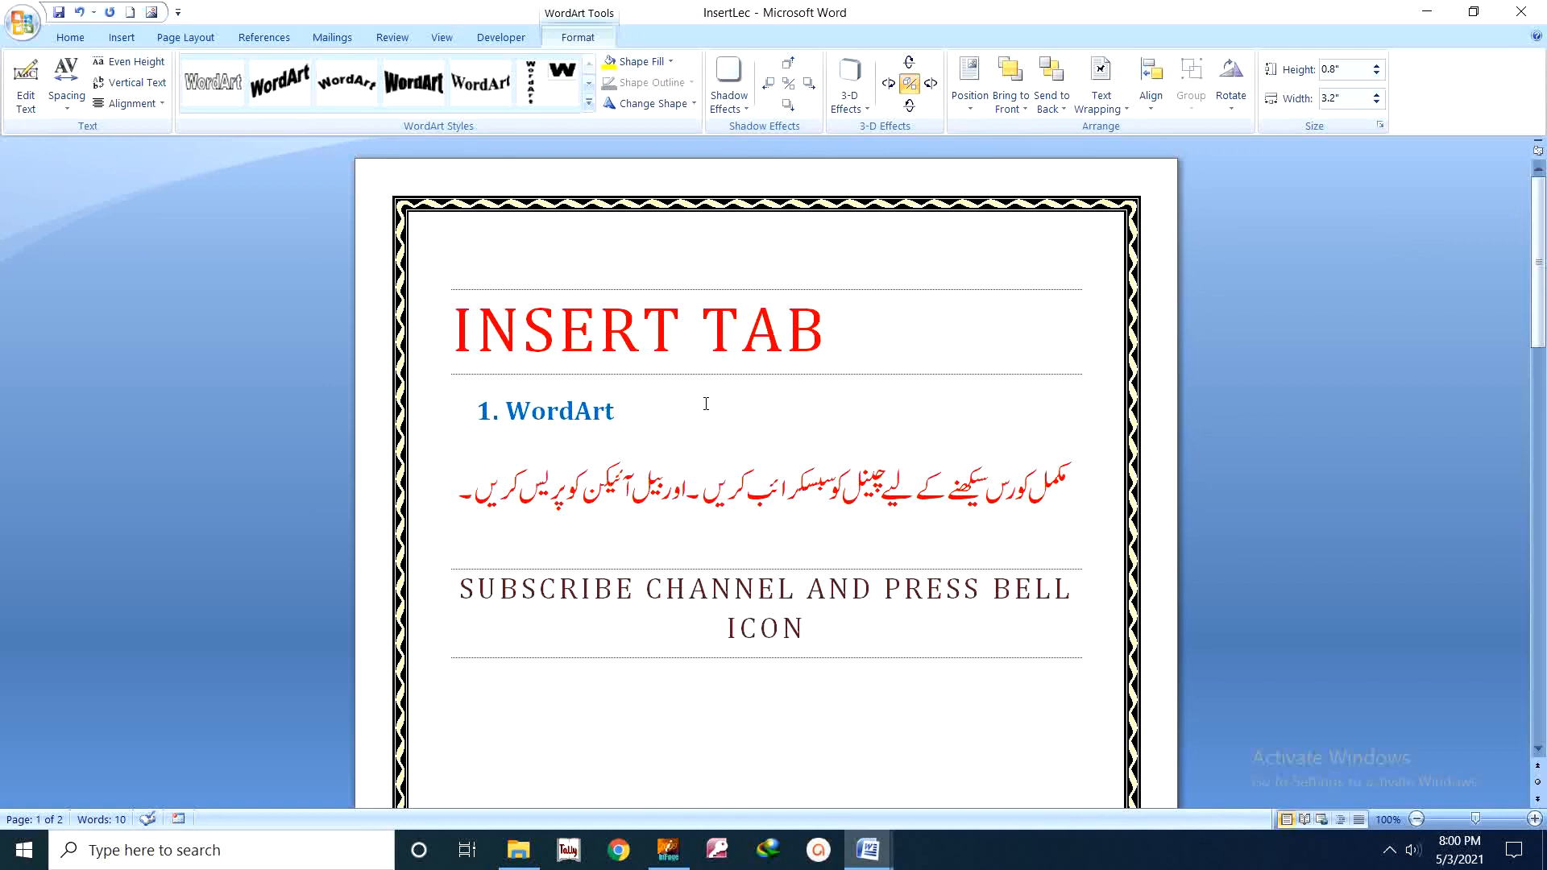
pyautogui.click(1390, 850)
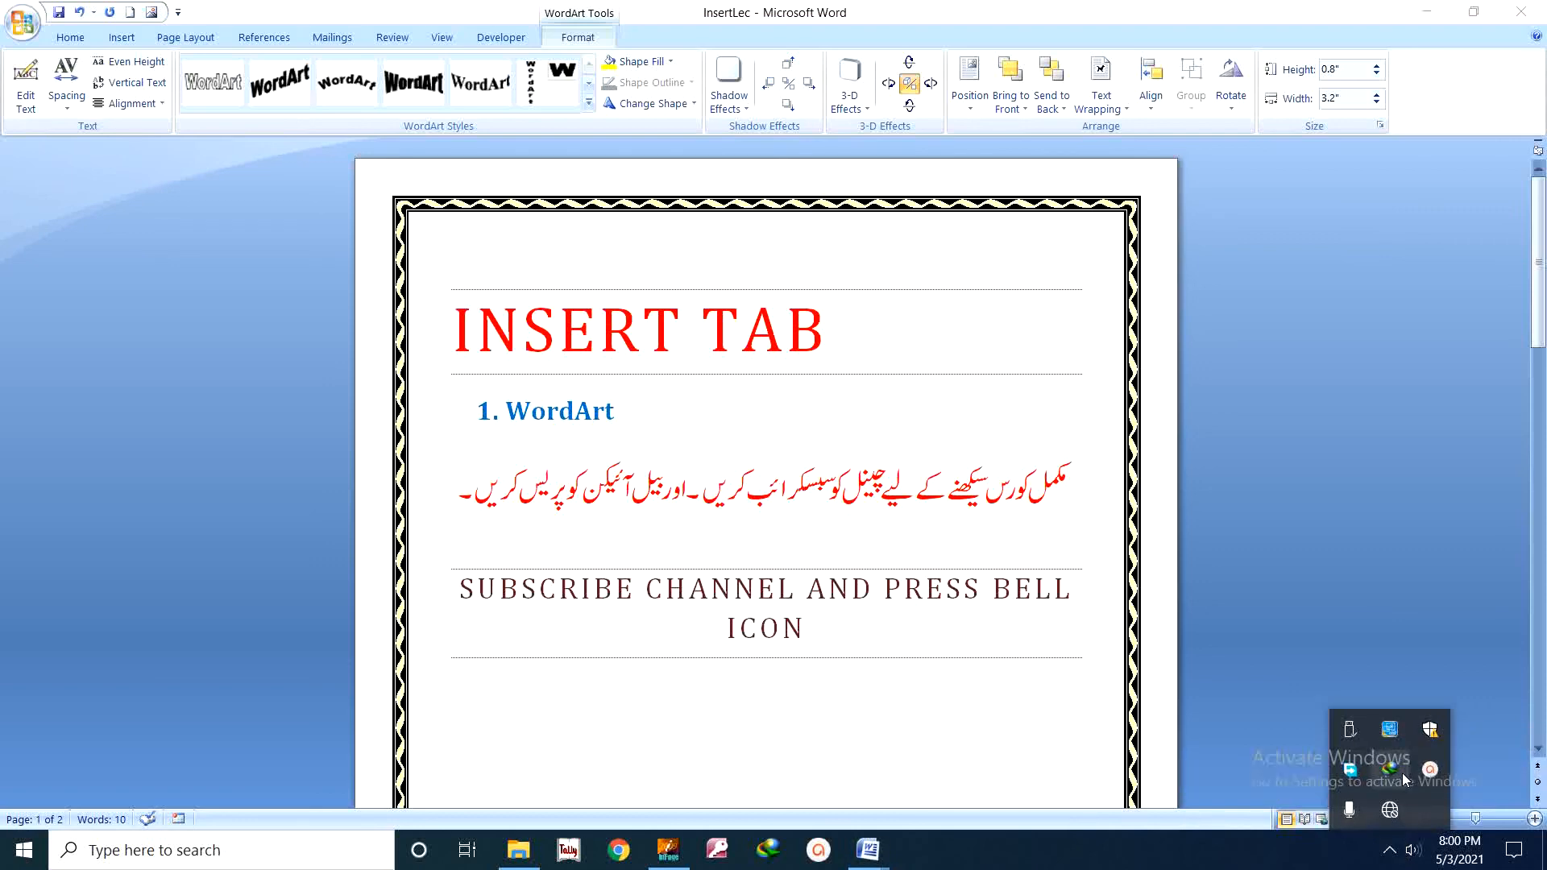